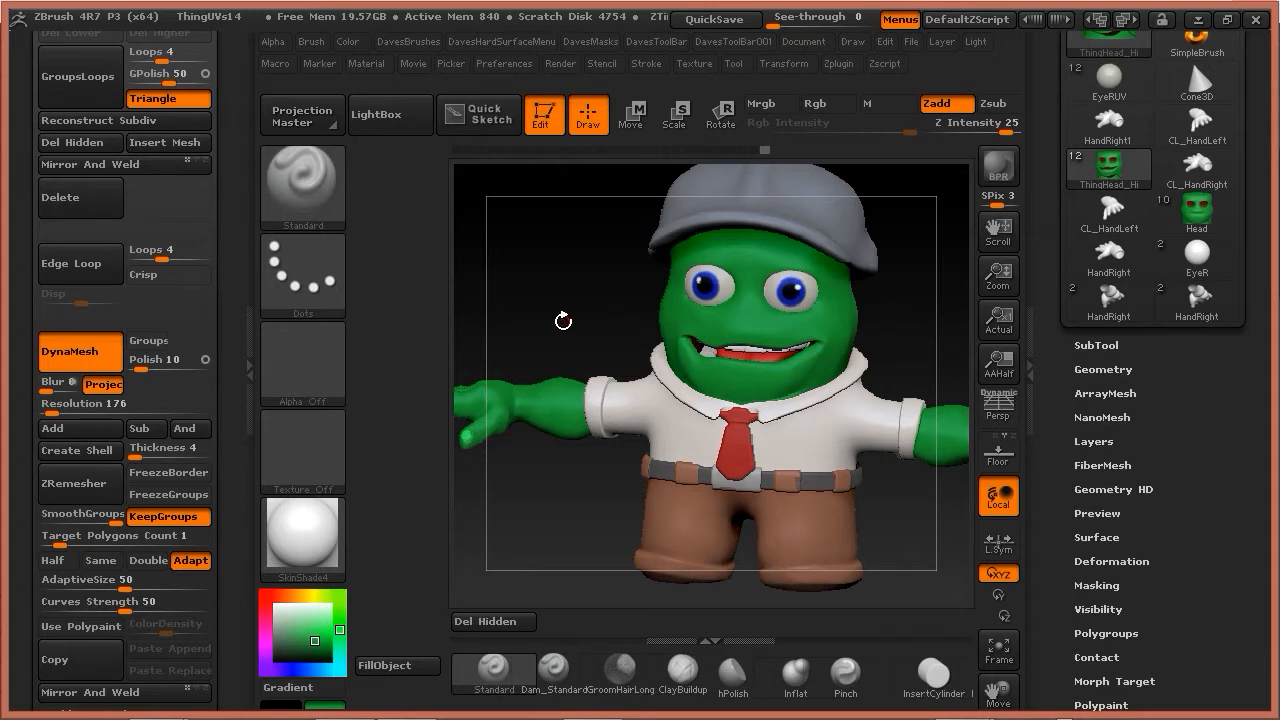
Expand the head's layer list and collapse the tray with the DynaMesh settings, framing the face frontally in close-up.
left_click_drag(563, 331, 685, 312)
left_click_drag(589, 308, 565, 310)
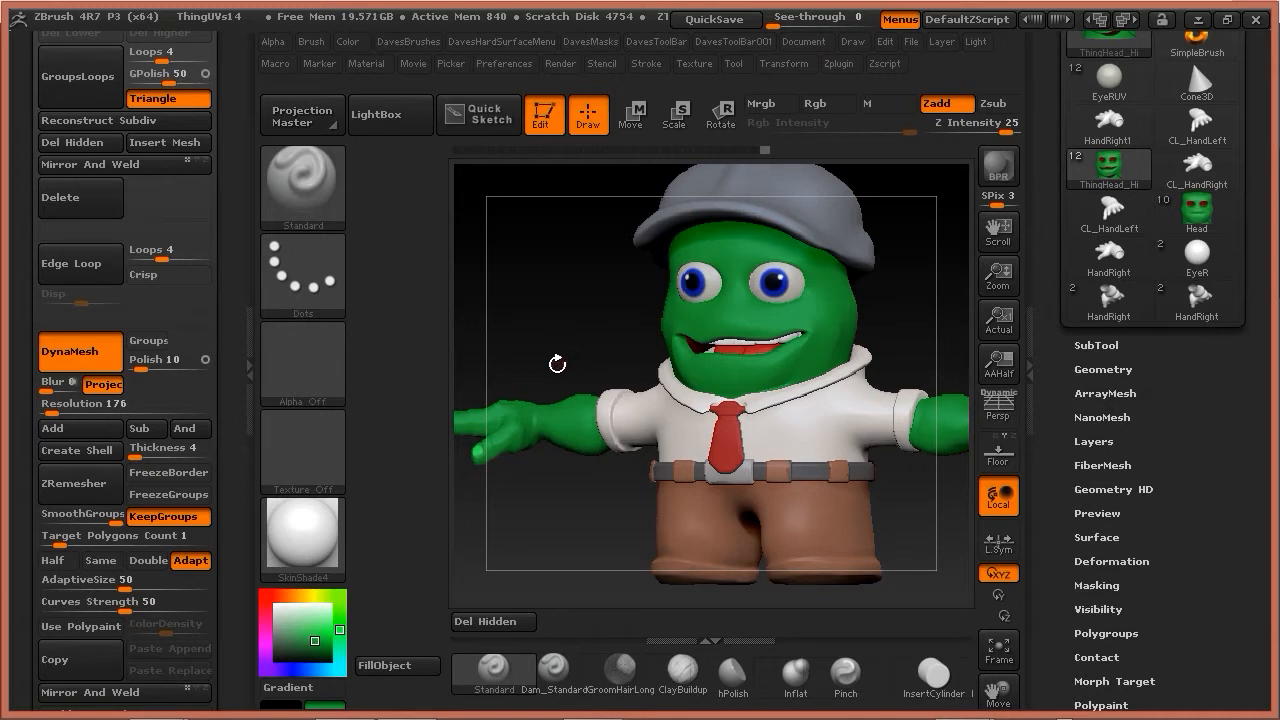
left_click_drag(589, 345, 614, 334)
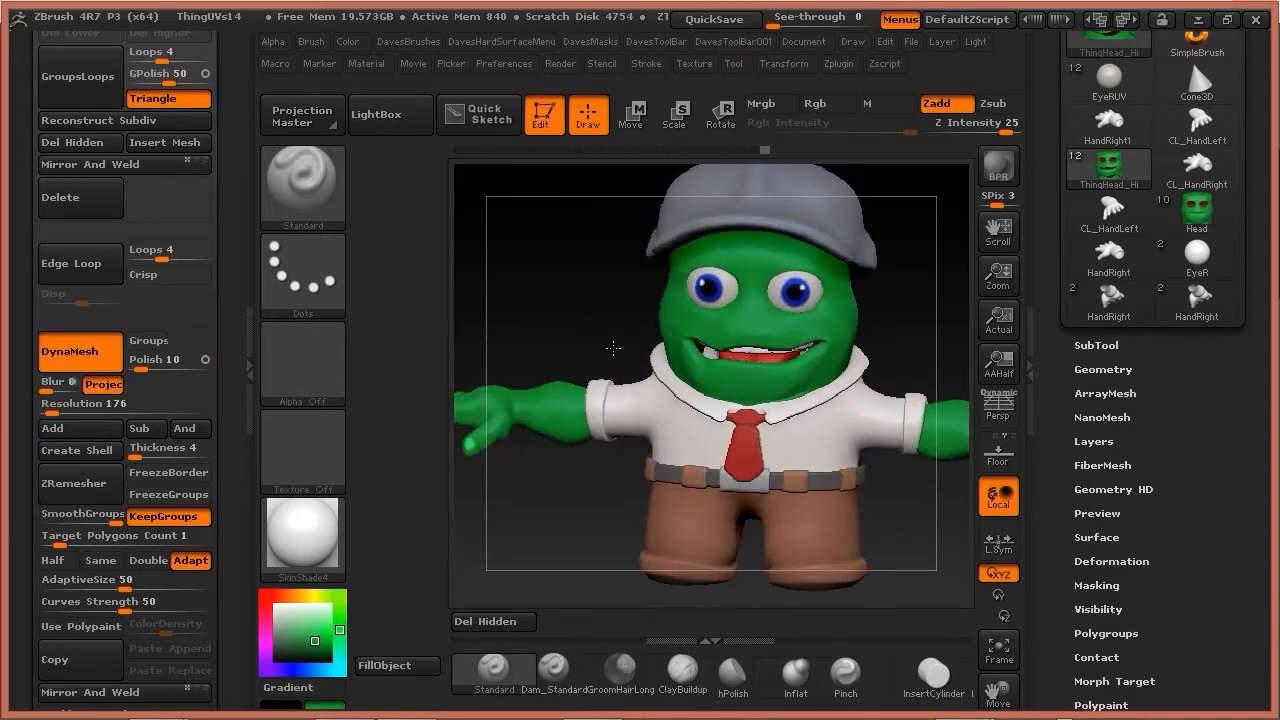
left_click(1112, 441)
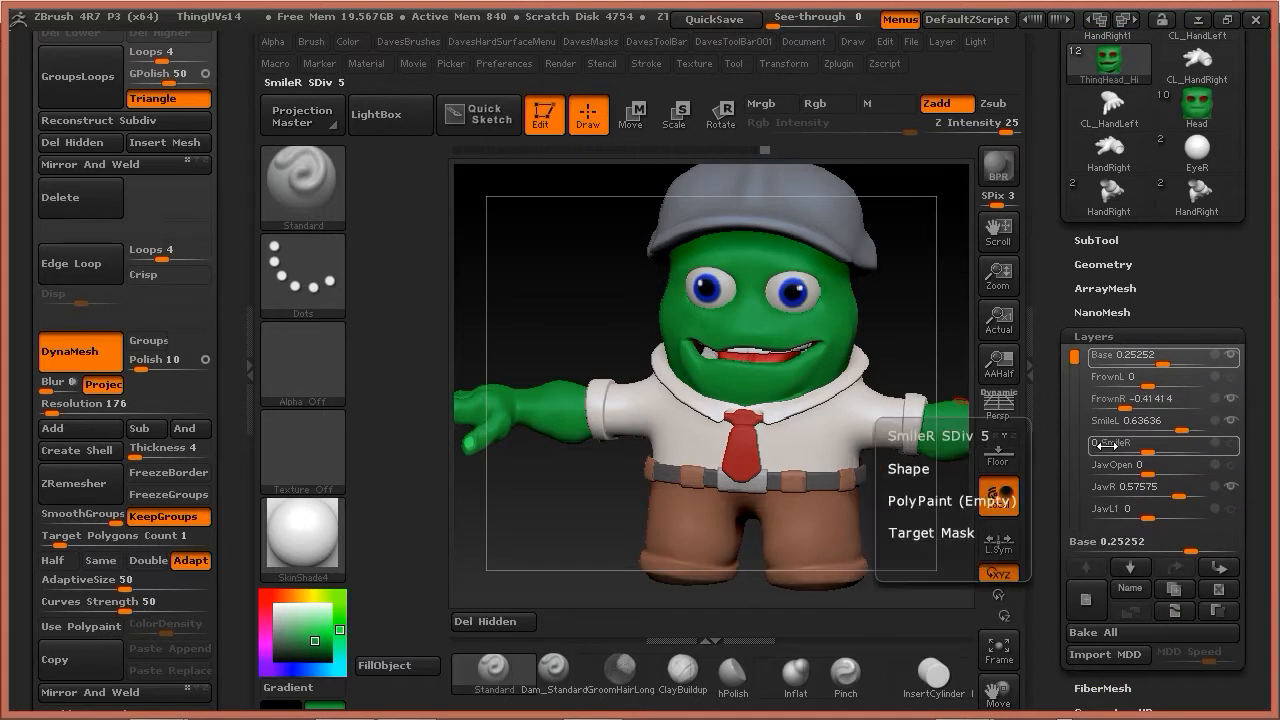
mouse_move(1074, 360)
left_mouse_down()
mouse_move(1071, 422)
mouse_move(1087, 345)
left_mouse_up()
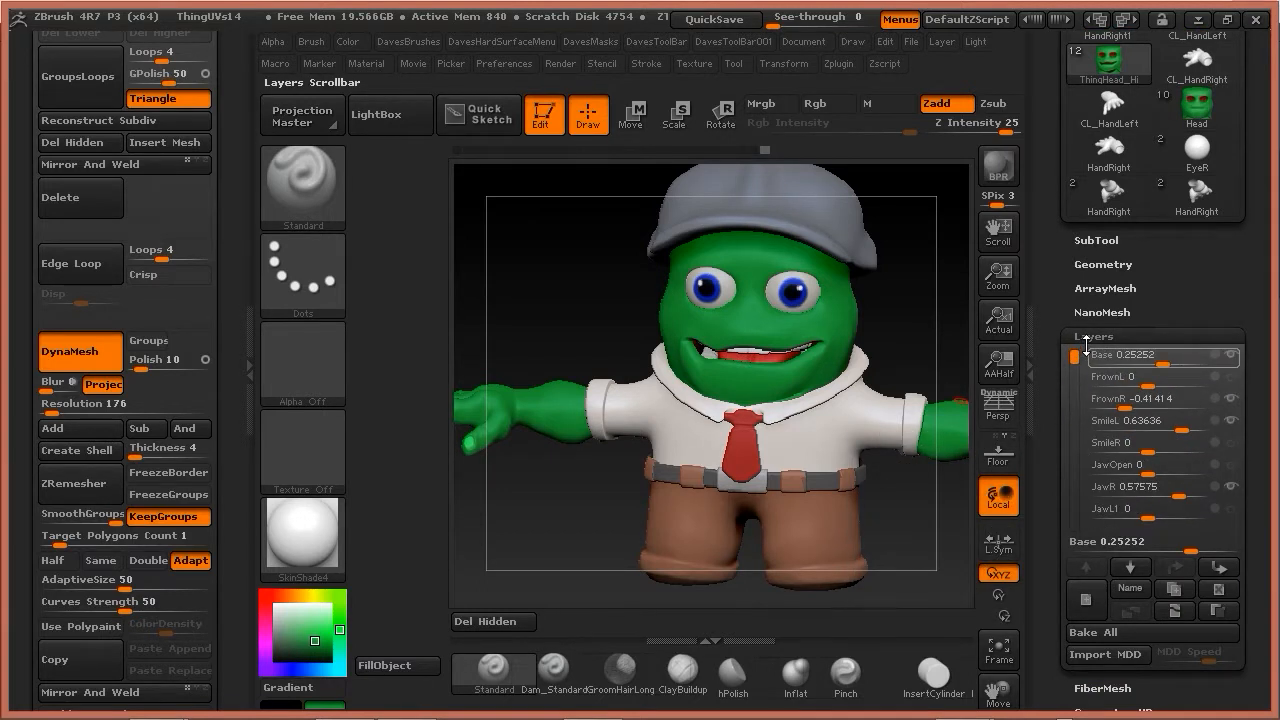
left_click_drag(908, 340, 860, 369)
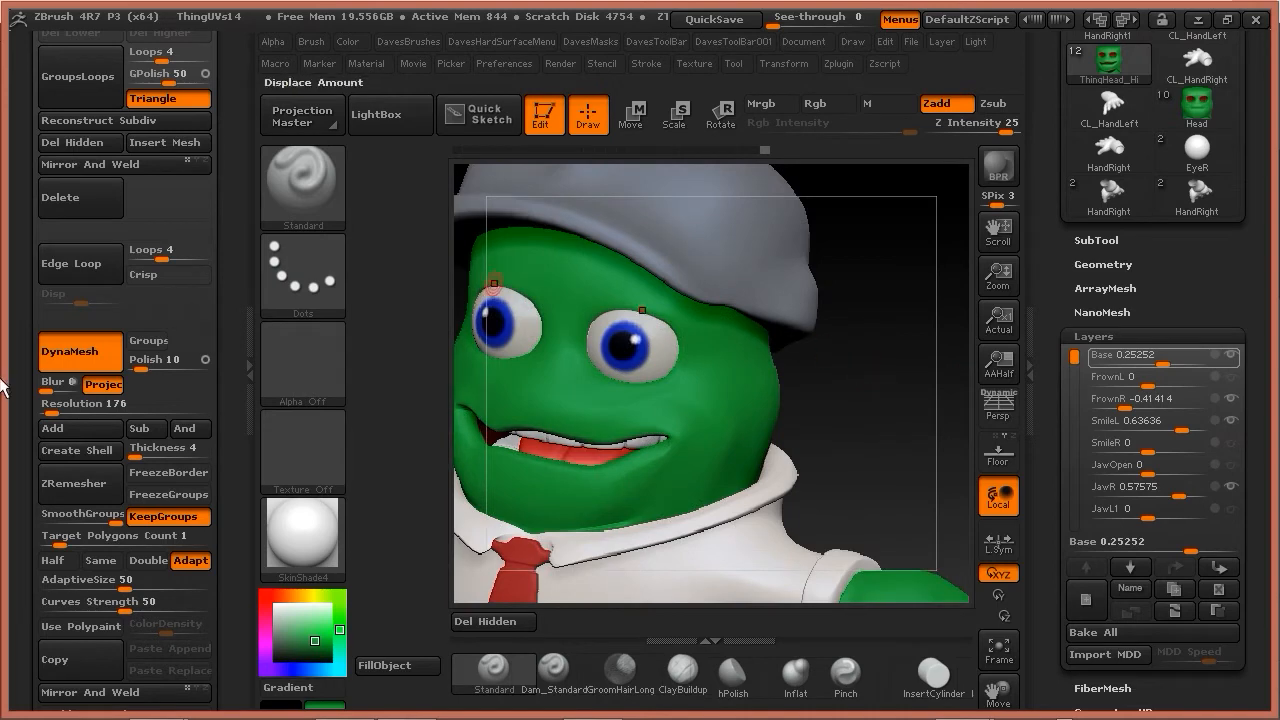
left_click(242, 331)
left_click_drag(803, 400, 777, 384)
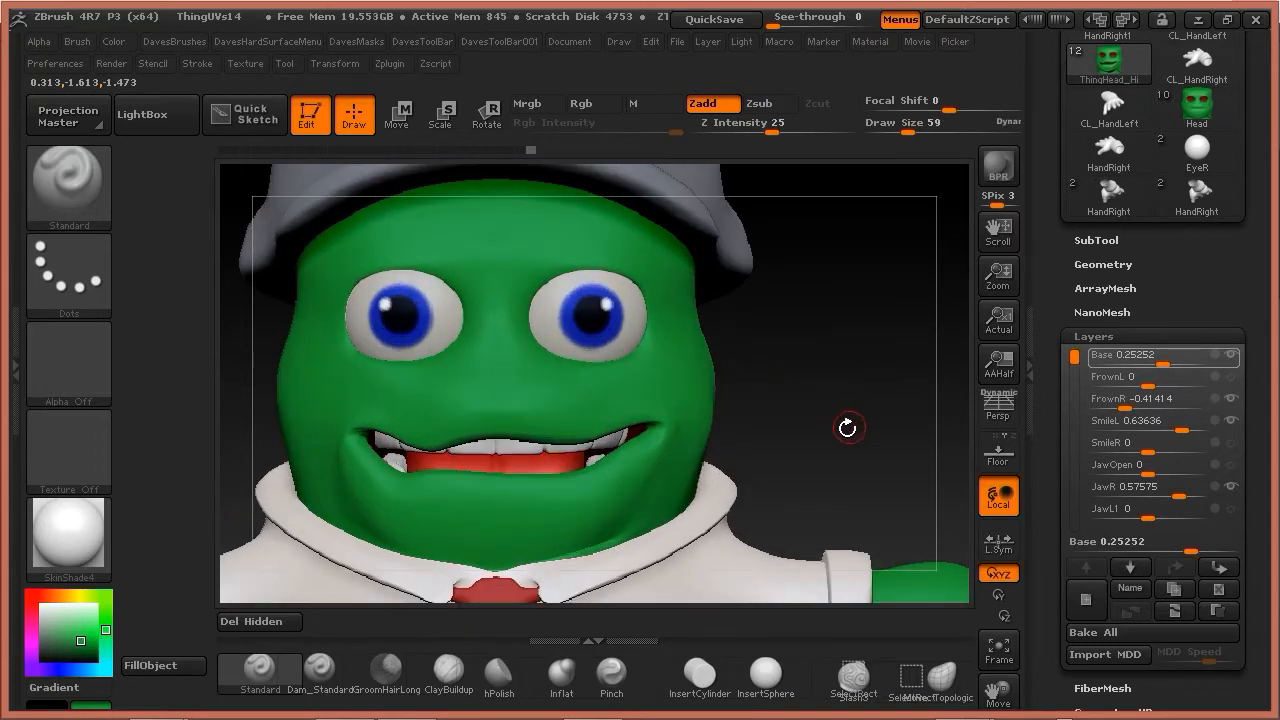
Set the expression layers FrownL to 0.79798, SmileL to 0.0101 and SmileR to 0.0909.
left_click_drag(1163, 452, 1208, 431)
left_click(1110, 377)
left_click_drag(1150, 386, 1148, 444)
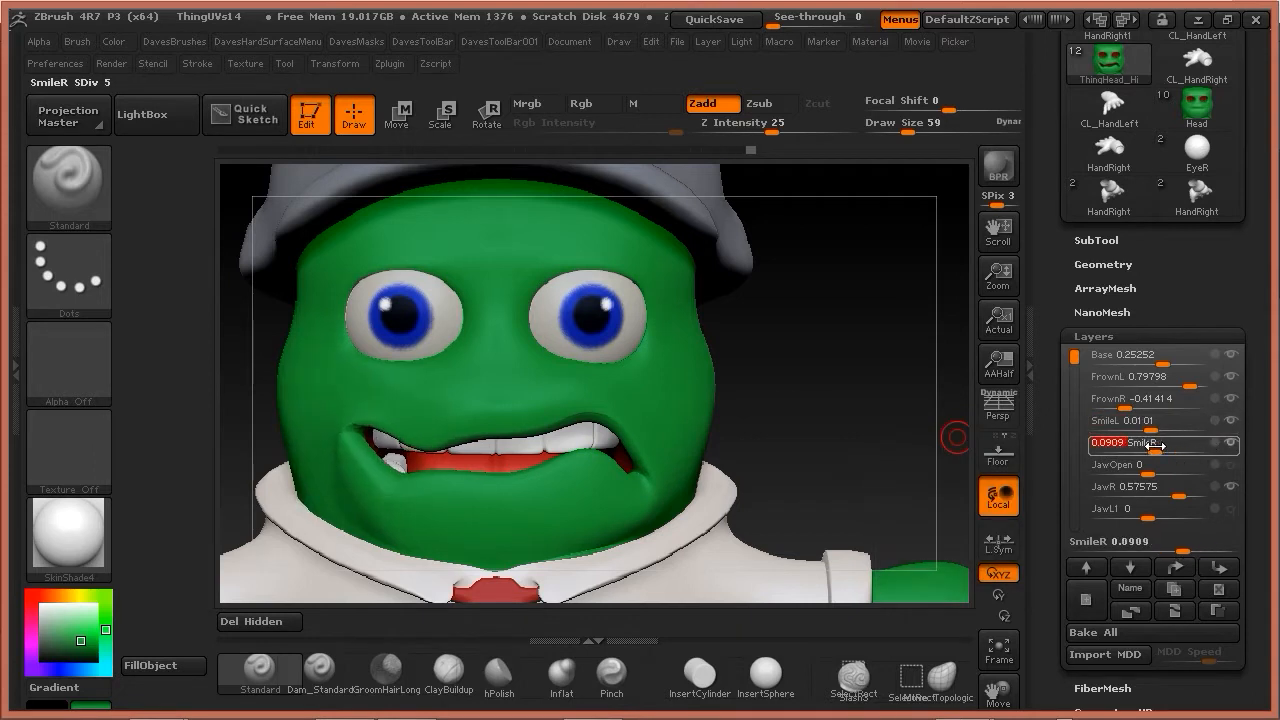
Try the JawOpen layer at 0.41414 and return it to 0.
left_click_drag(1074, 358, 1071, 401)
left_click_drag(1148, 430, 1172, 428)
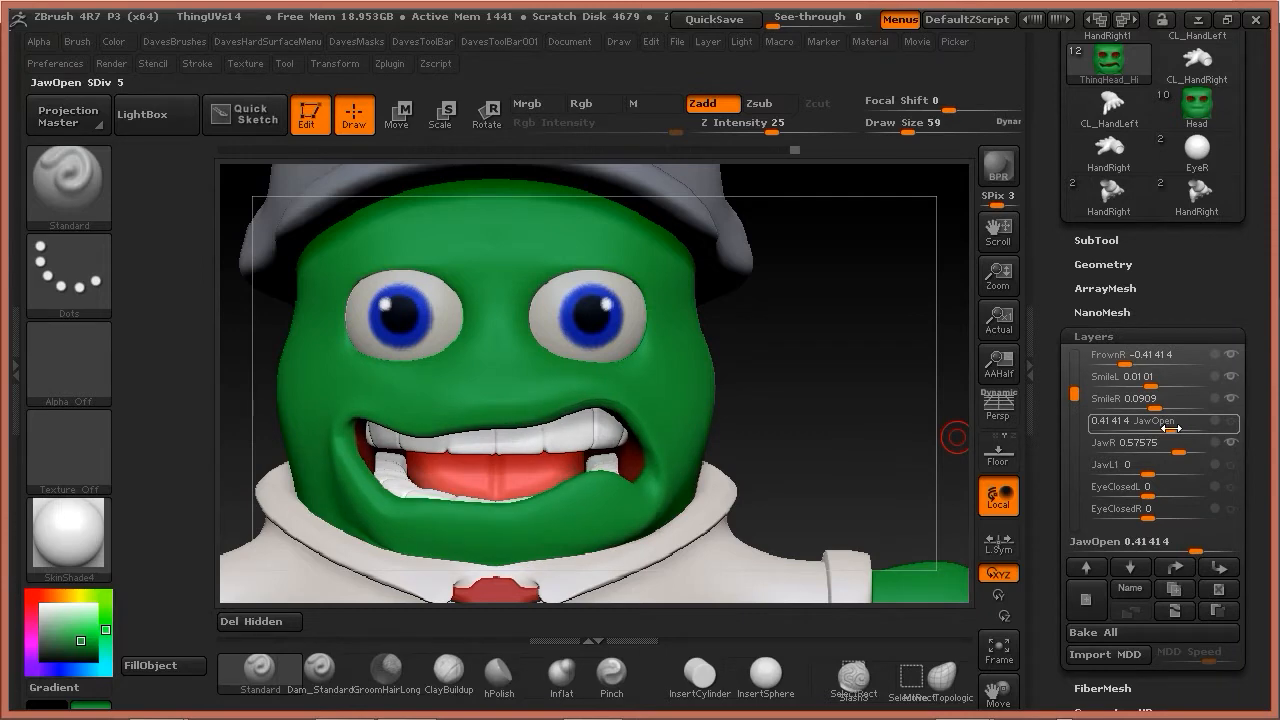
left_click_drag(1172, 428, 1148, 428)
Set the SmileR layer to 0.0303 and the FrownR layer to 0.0101.
left_click(1152, 404)
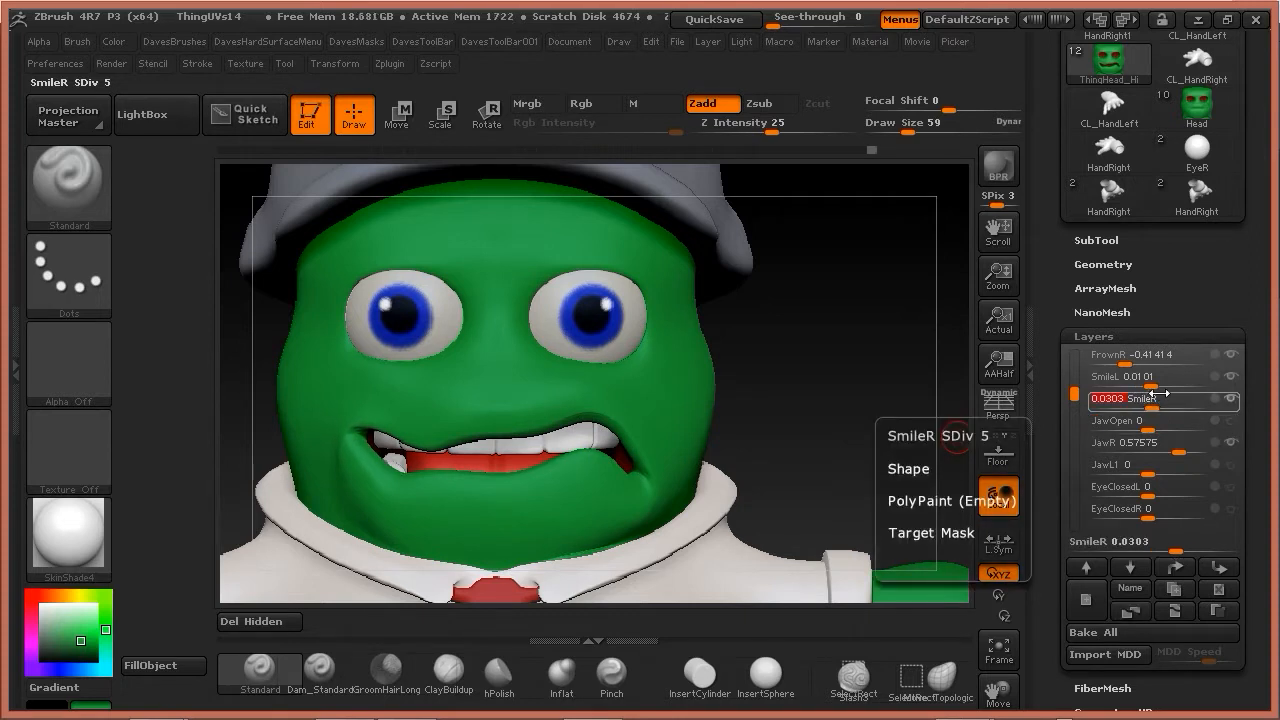
left_click(1150, 367)
left_click(1150, 368)
Lower both eyelids by setting the EyeClosedL layer to 0.61616 and the EyeClosedR layer to 0.71717.
left_click_drag(876, 397, 905, 410)
left_click_drag(1148, 496, 1184, 497)
left_click(1140, 509)
left_click_drag(1075, 395, 1077, 425)
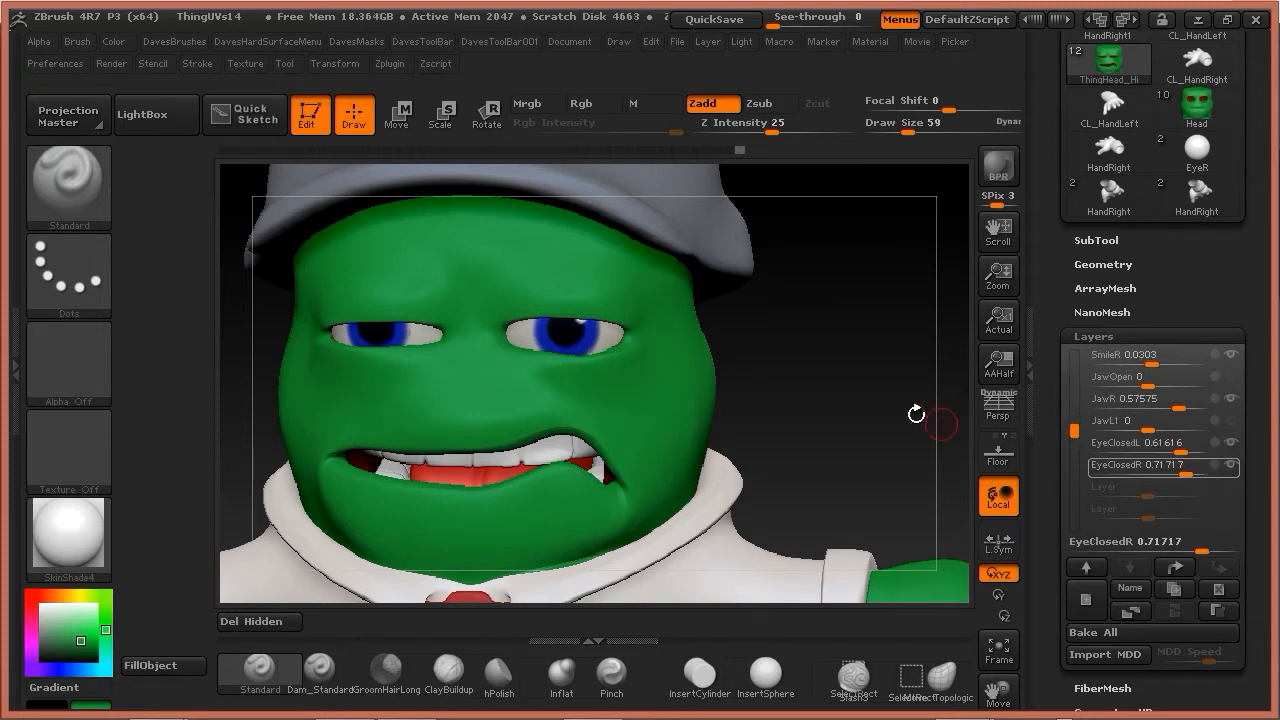
mouse_move(809, 380)
left_mouse_down()
mouse_move(786, 389)
mouse_move(849, 397)
mouse_move(821, 386)
left_mouse_up()
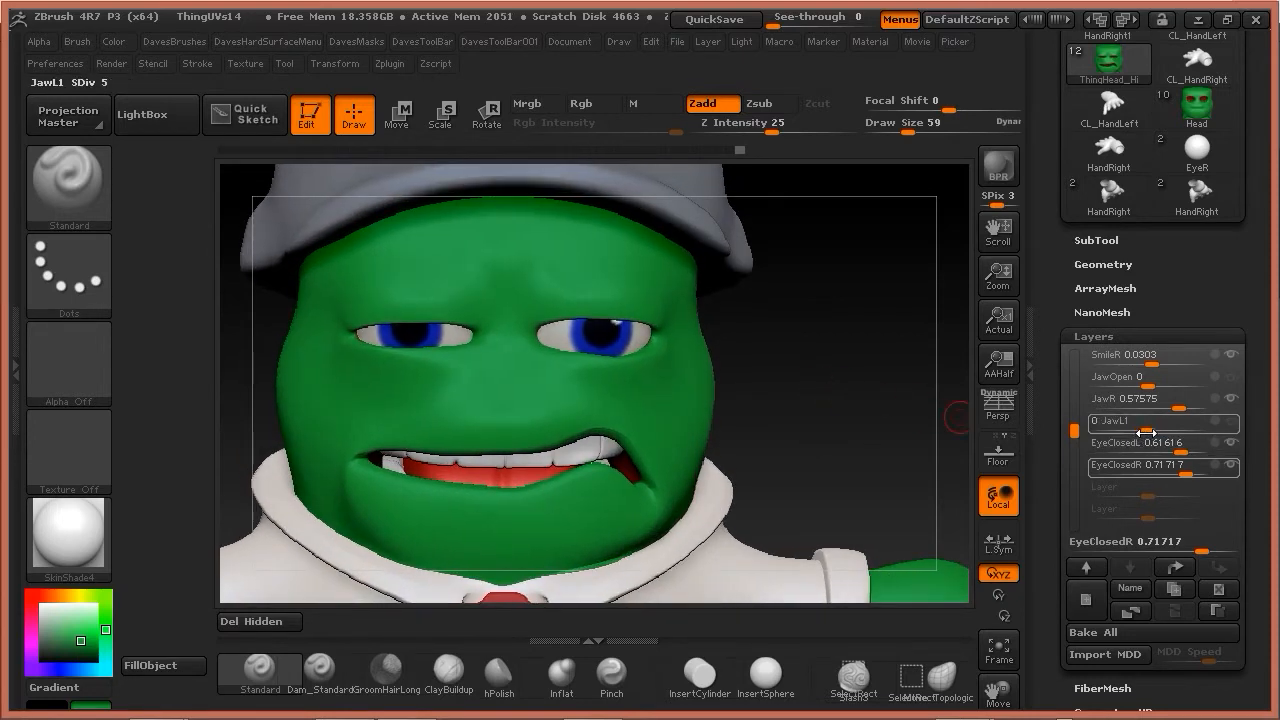
Set the SmileL layer to 0.87878 and the JawR layer to 0.43434.
left_click_drag(1071, 430, 1073, 395)
mouse_move(1180, 446)
left_mouse_down()
mouse_move(1149, 448)
mouse_move(1168, 447)
left_mouse_up()
left_click_drag(1158, 387, 1196, 387)
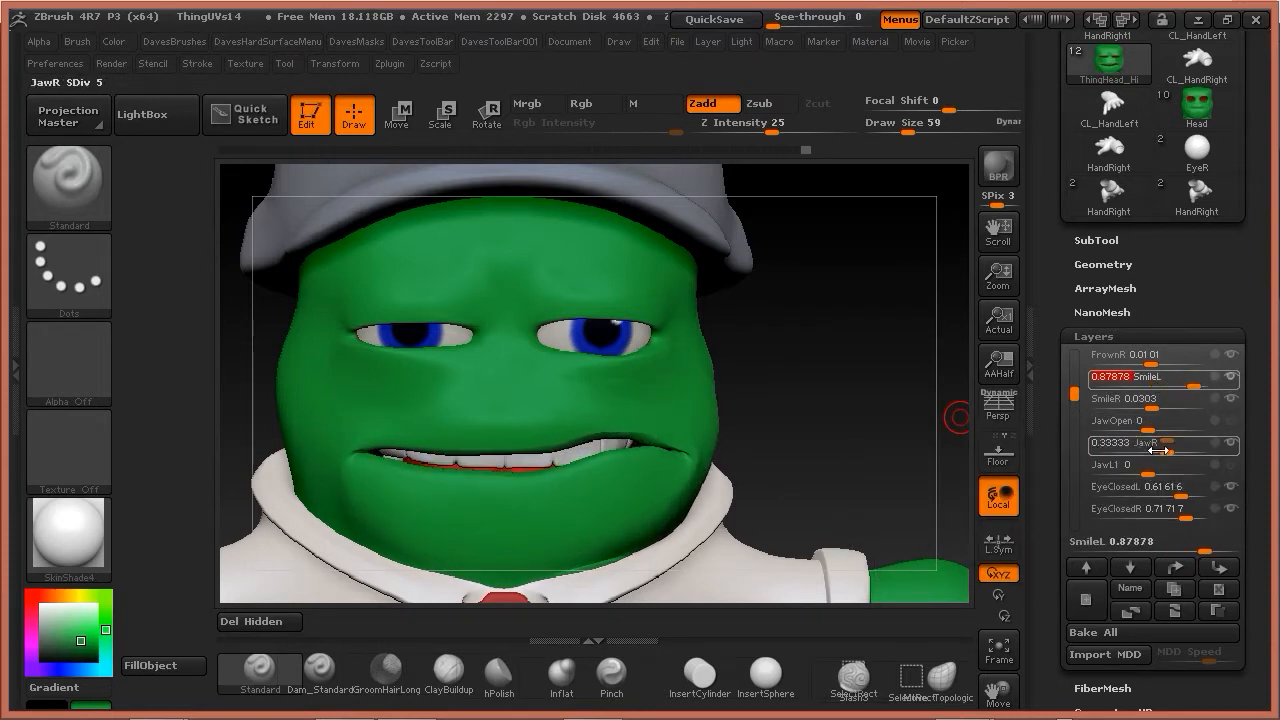
mouse_move(1155, 448)
left_mouse_down()
mouse_move(1140, 448)
mouse_move(1170, 448)
left_mouse_up()
Form a wide open grin by setting the layers SmileR to 0.91919, FrownL to 0.0707 and JawOpen to 0.61616.
left_click_drag(1075, 393, 1075, 375)
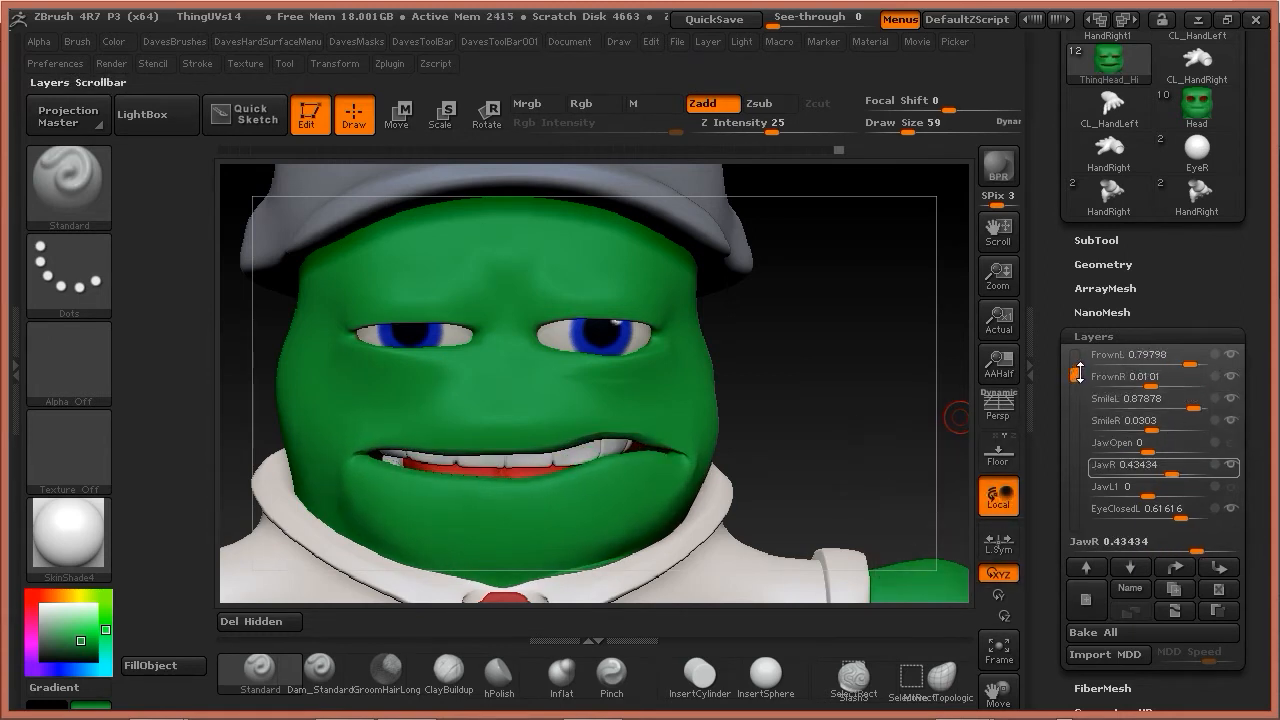
mouse_move(1162, 387)
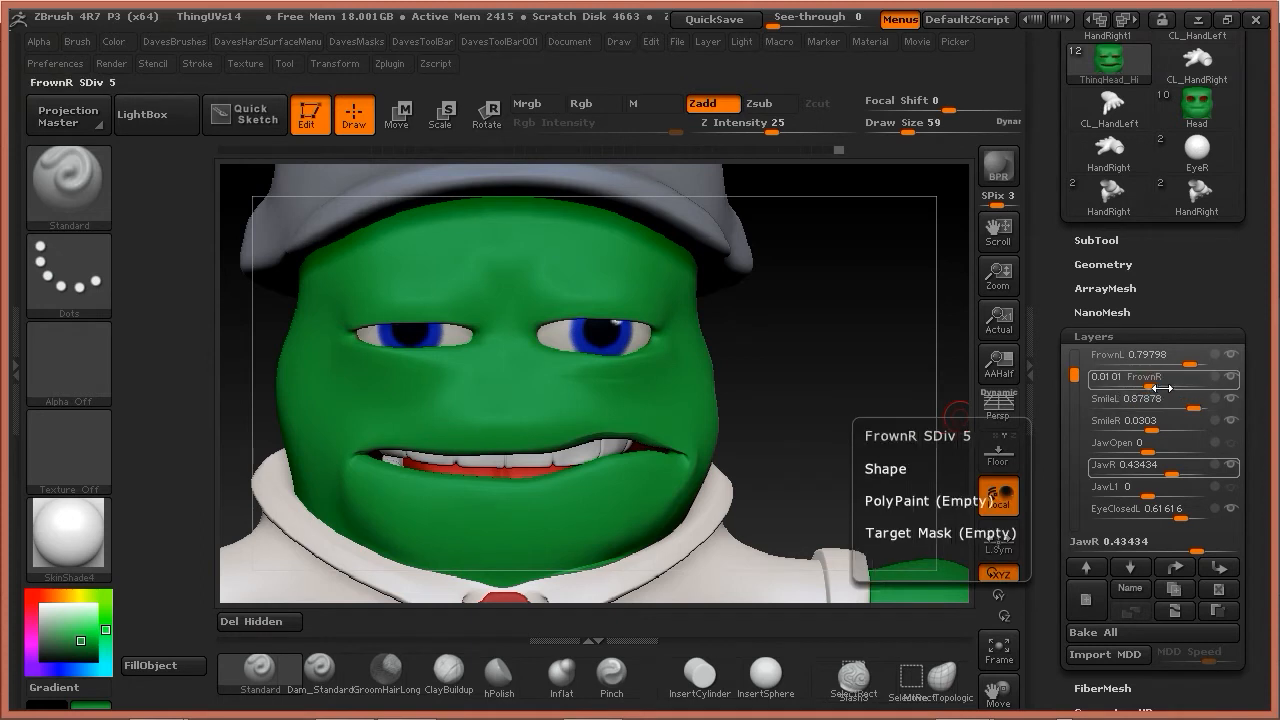
left_click_drag(1160, 428, 1204, 428)
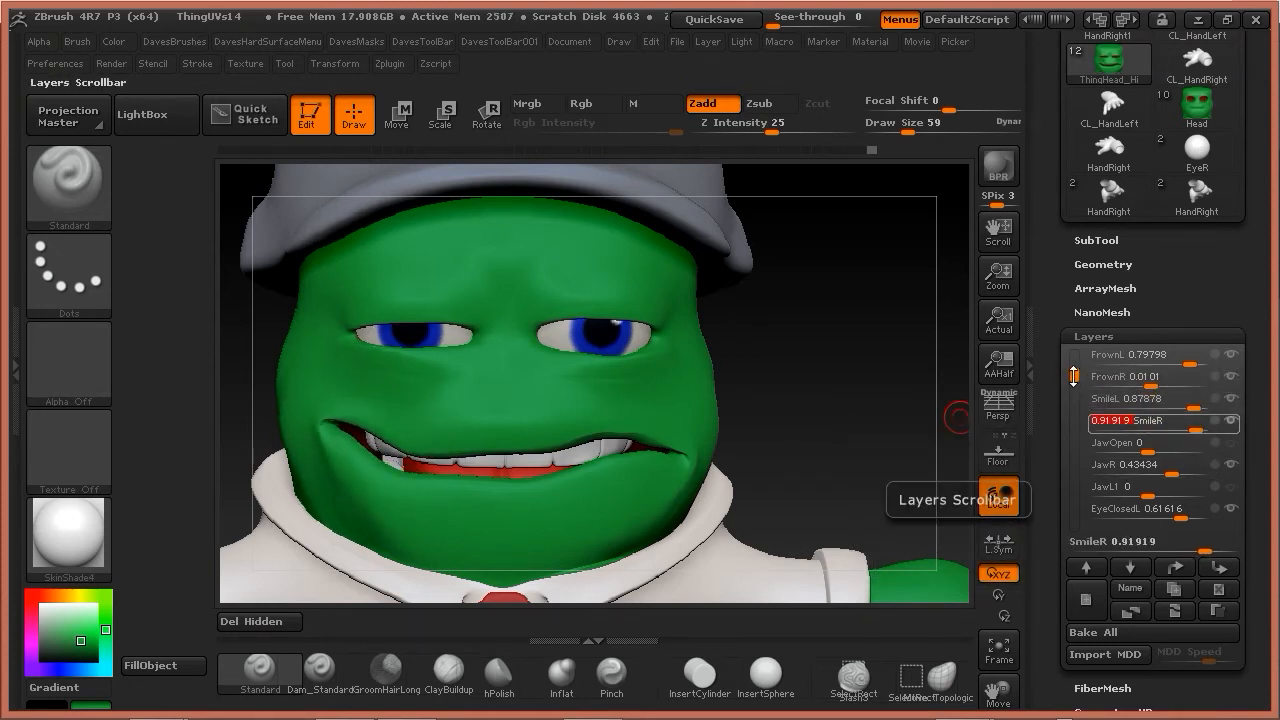
left_click_drag(1076, 374, 1074, 362)
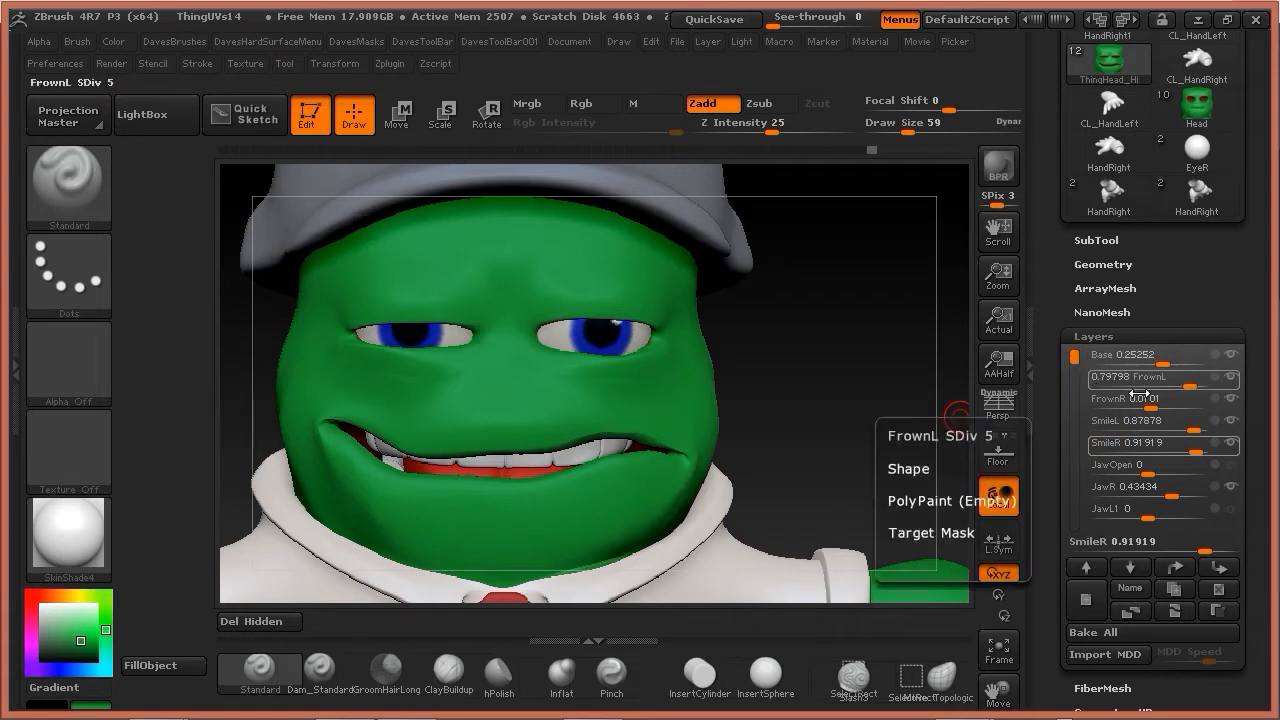
left_click_drag(1190, 385, 1150, 382)
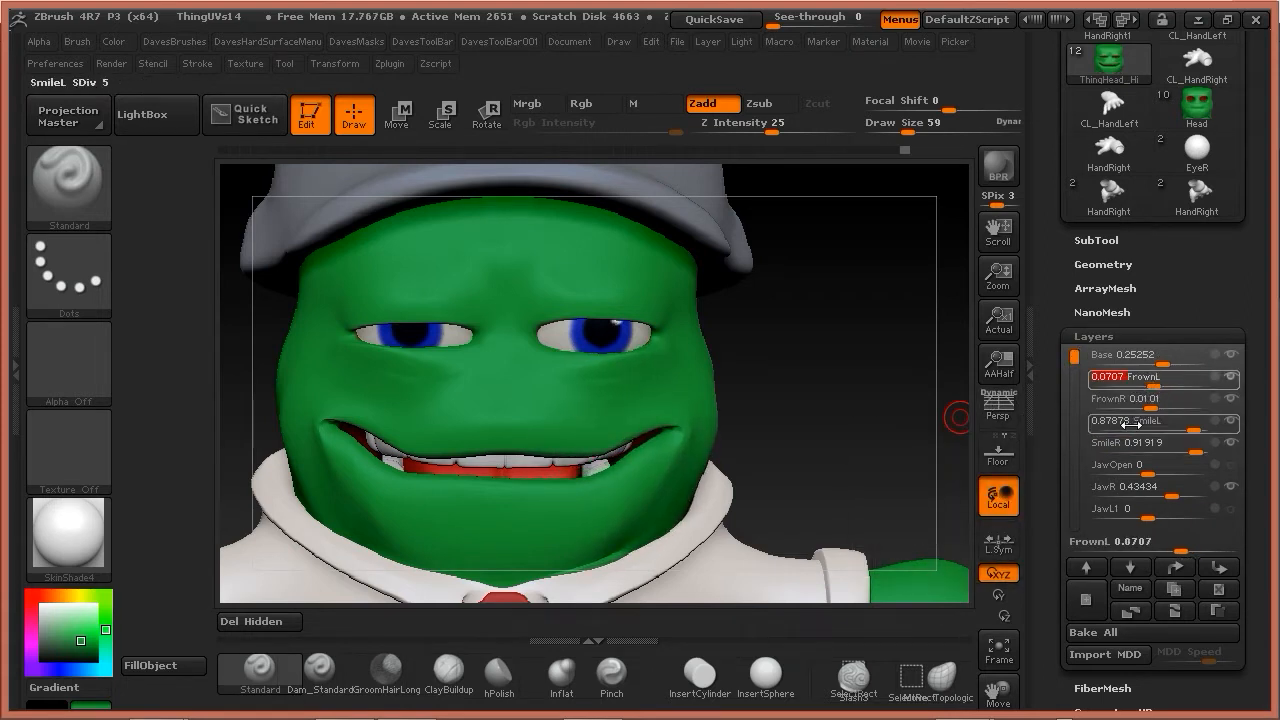
left_click_drag(1145, 467, 1200, 467)
Examine the whole character with its grinning expression from the front and both sides.
left_click_drag(828, 381, 773, 398)
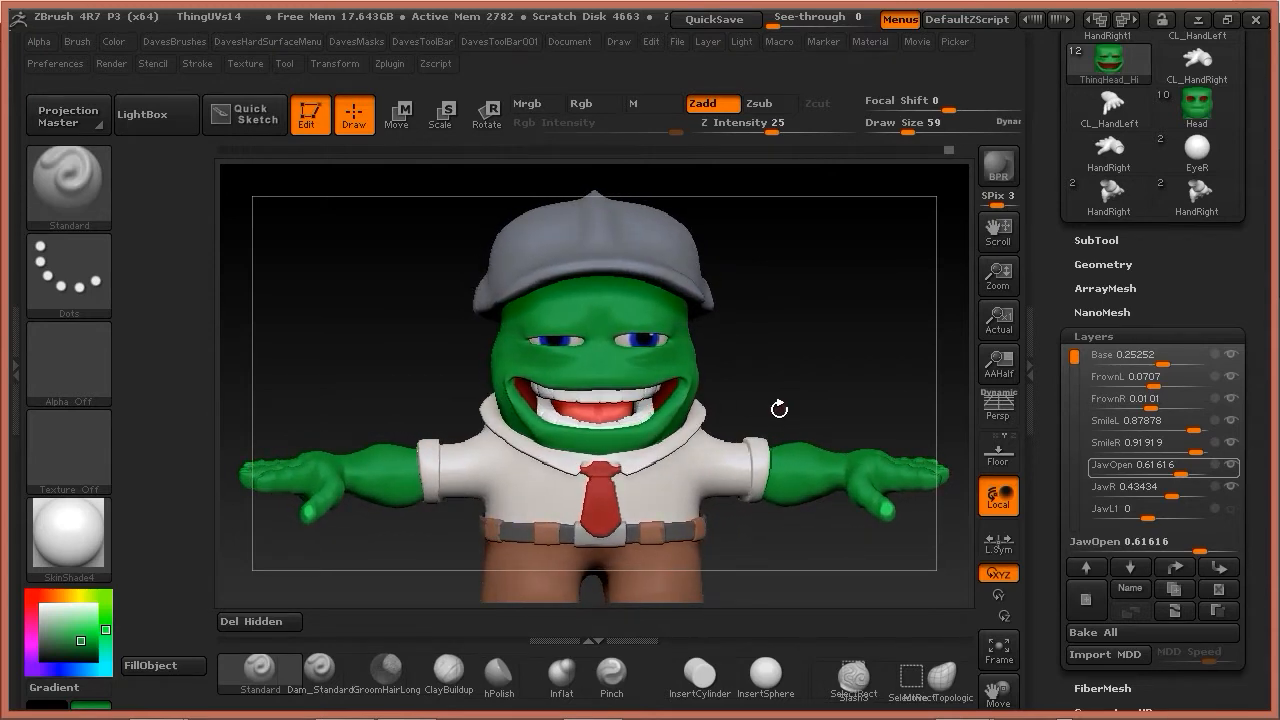
left_click_drag(820, 392, 792, 390)
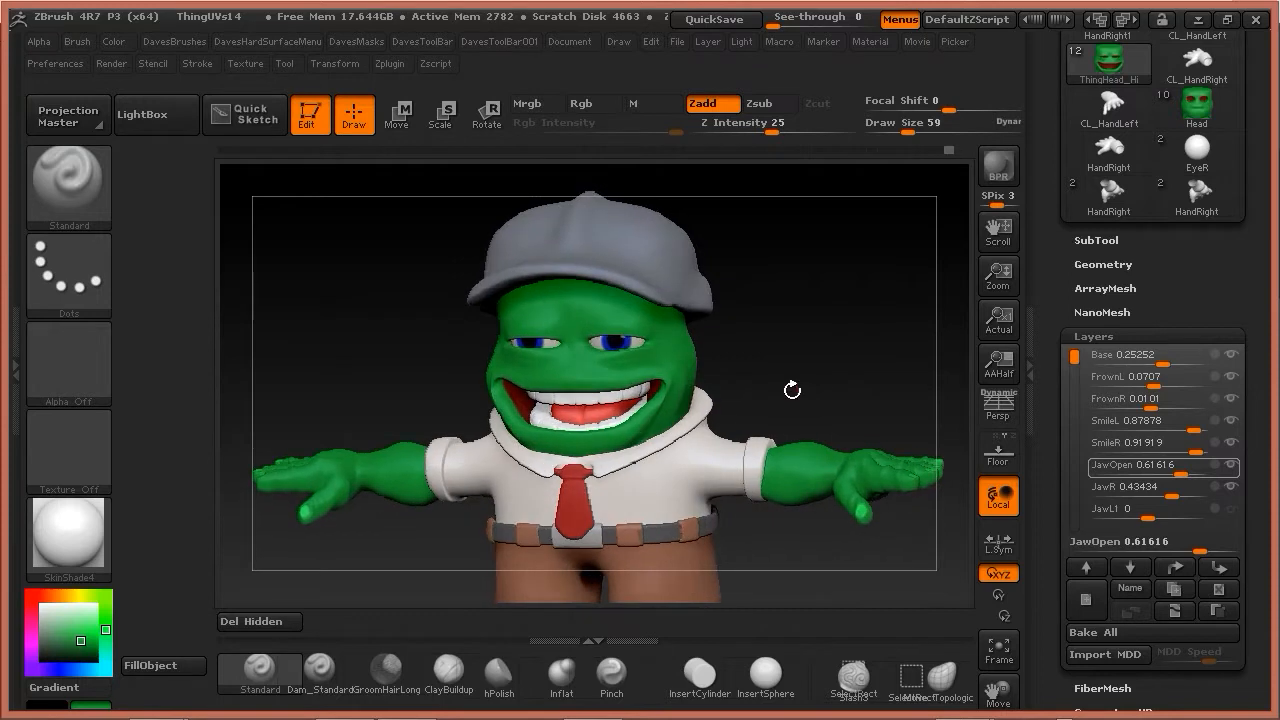
left_click_drag(803, 378, 842, 384)
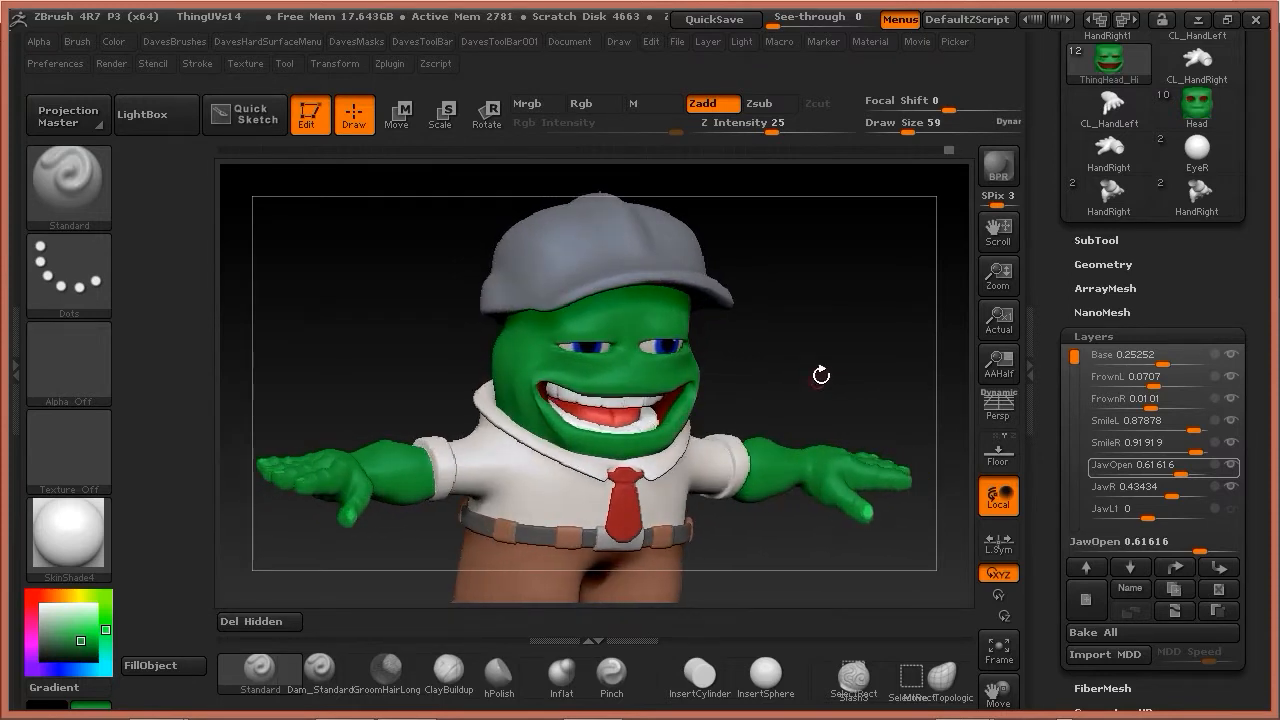
mouse_move(801, 380)
left_mouse_down()
mouse_move(806, 371)
mouse_move(787, 373)
left_mouse_up()
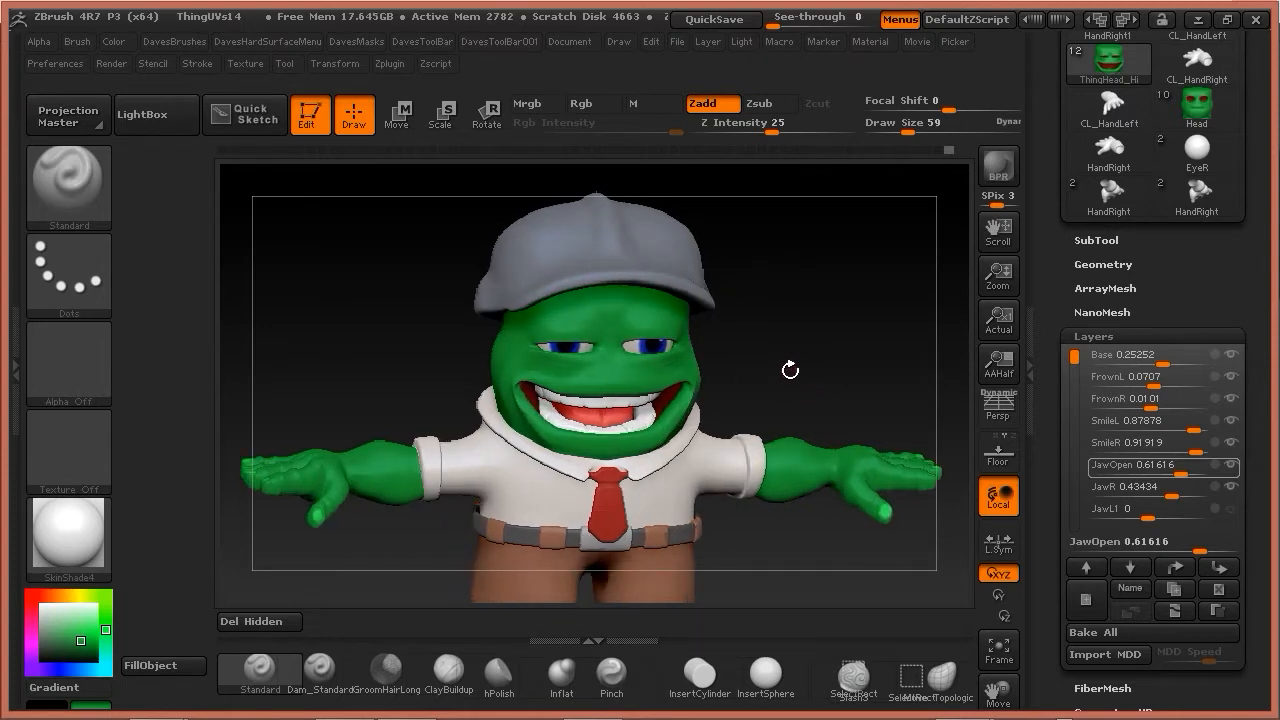
left_click_drag(794, 363, 831, 385)
left_click_drag(841, 380, 712, 356)
left_click_drag(894, 343, 809, 540)
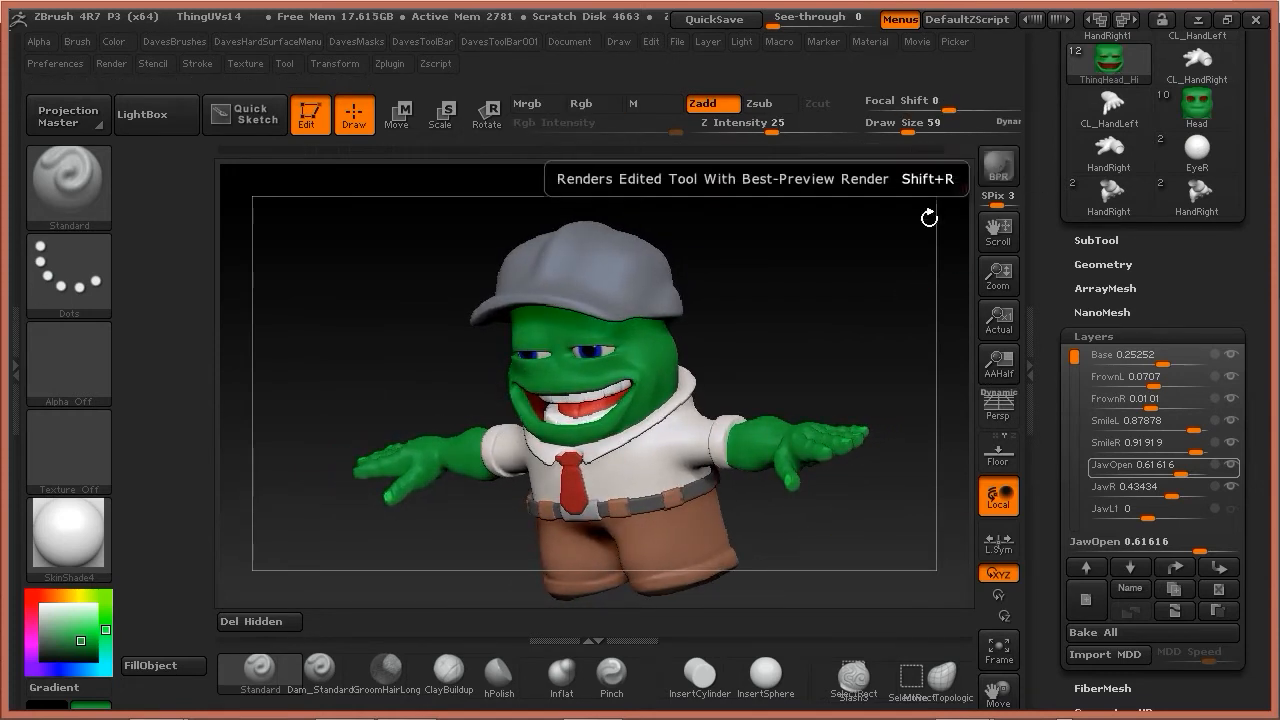
left_click_drag(758, 354, 860, 310)
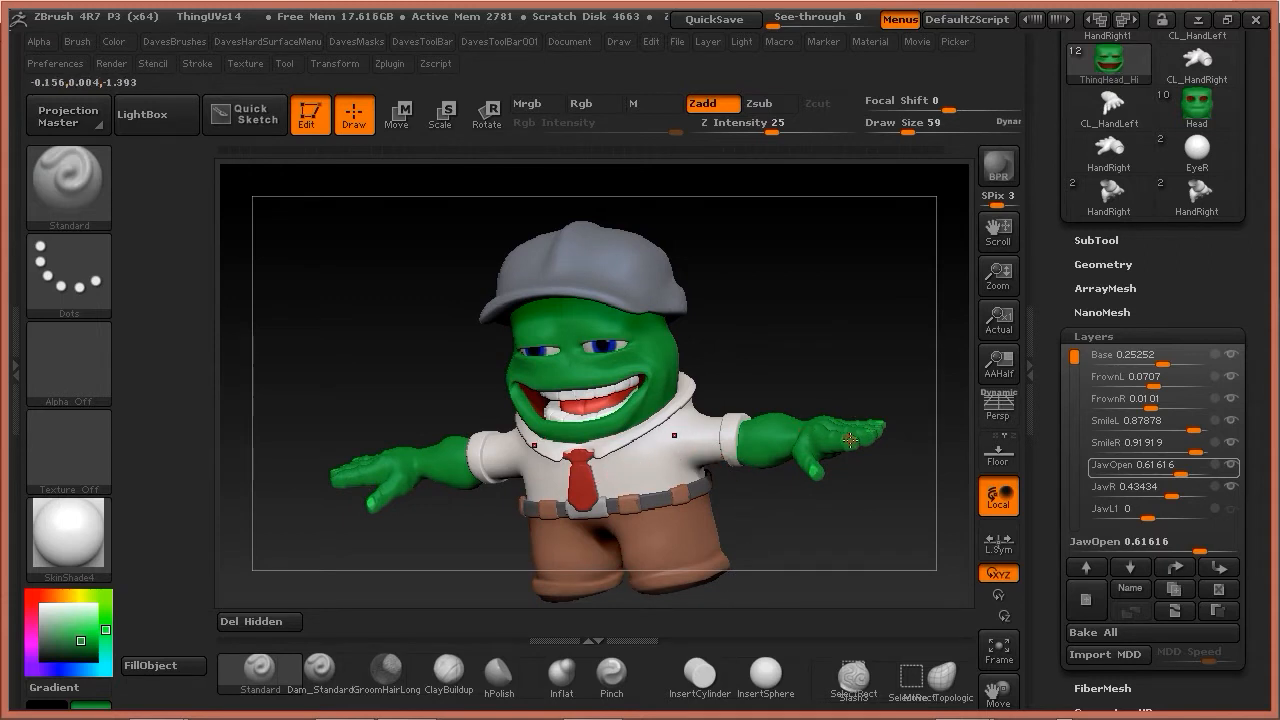
Make a Best Preview Render of the full character and inspect the model from other angles.
mouse_move(803, 394)
left_mouse_down()
mouse_move(811, 363)
mouse_move(821, 369)
mouse_move(800, 394)
left_mouse_up()
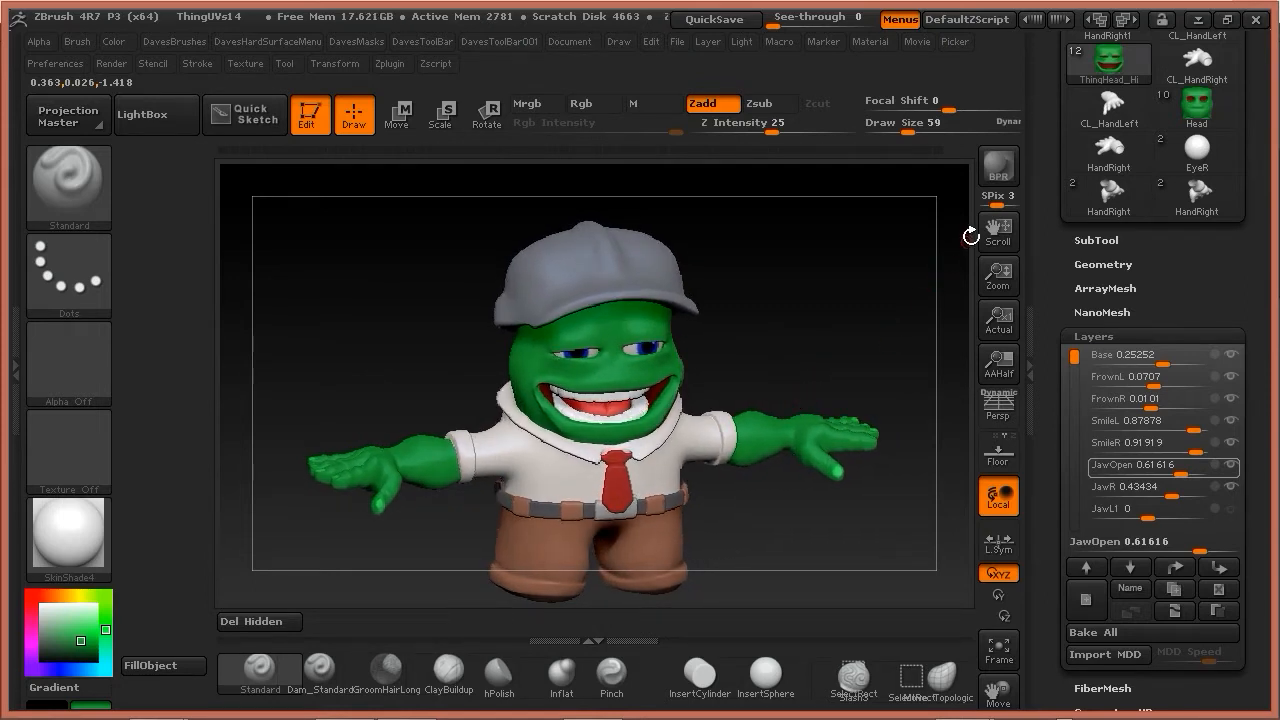
left_click(994, 158)
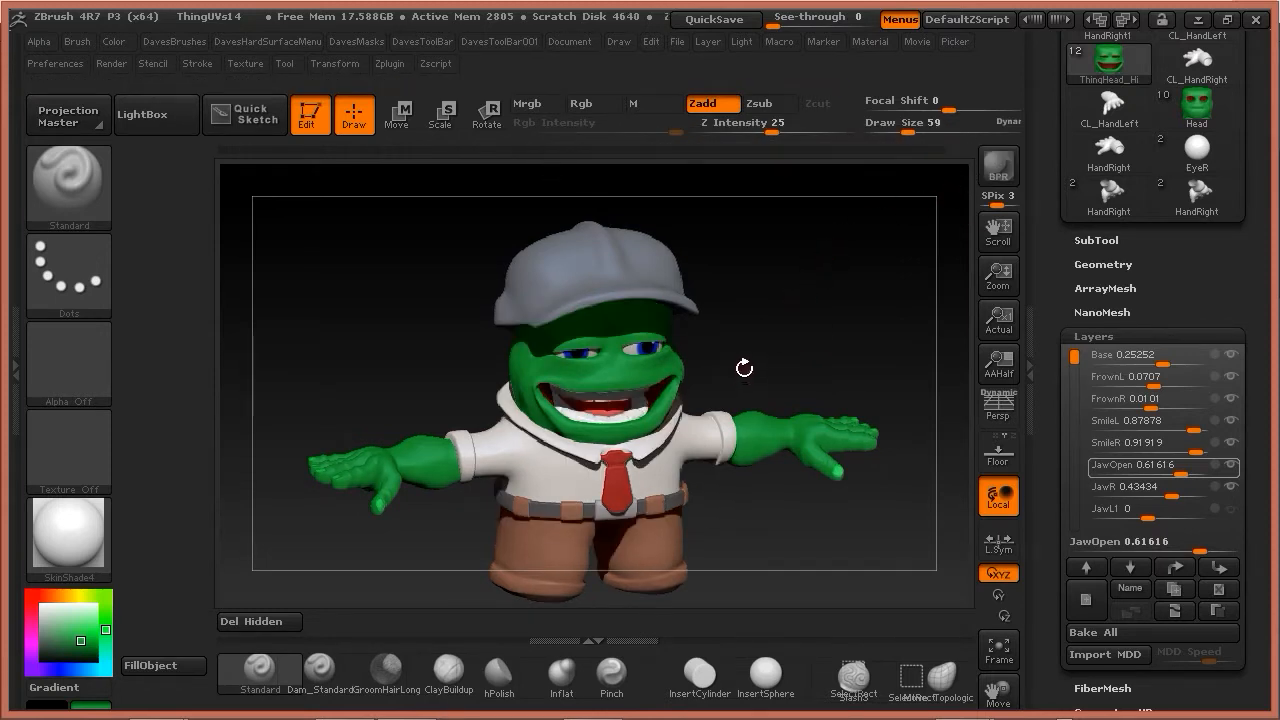
mouse_move(749, 354)
left_mouse_down()
mouse_move(749, 323)
mouse_move(728, 320)
left_mouse_up()
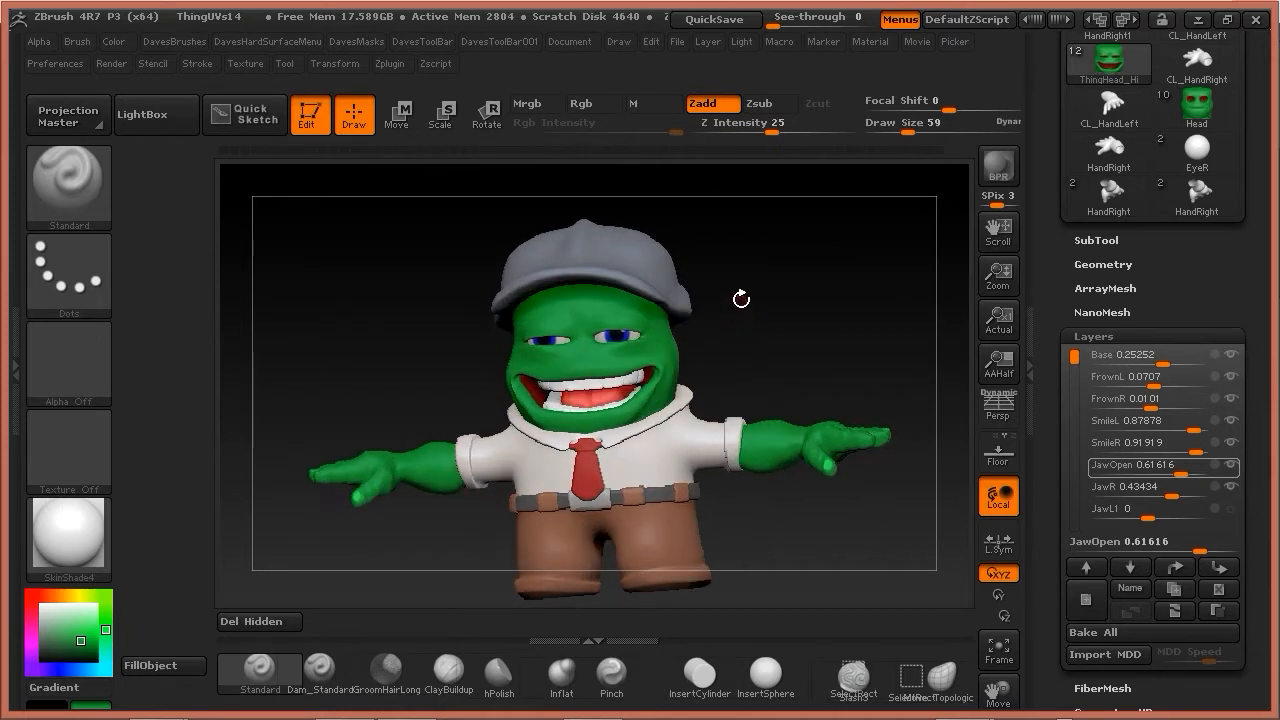
left_click_drag(748, 289, 740, 327)
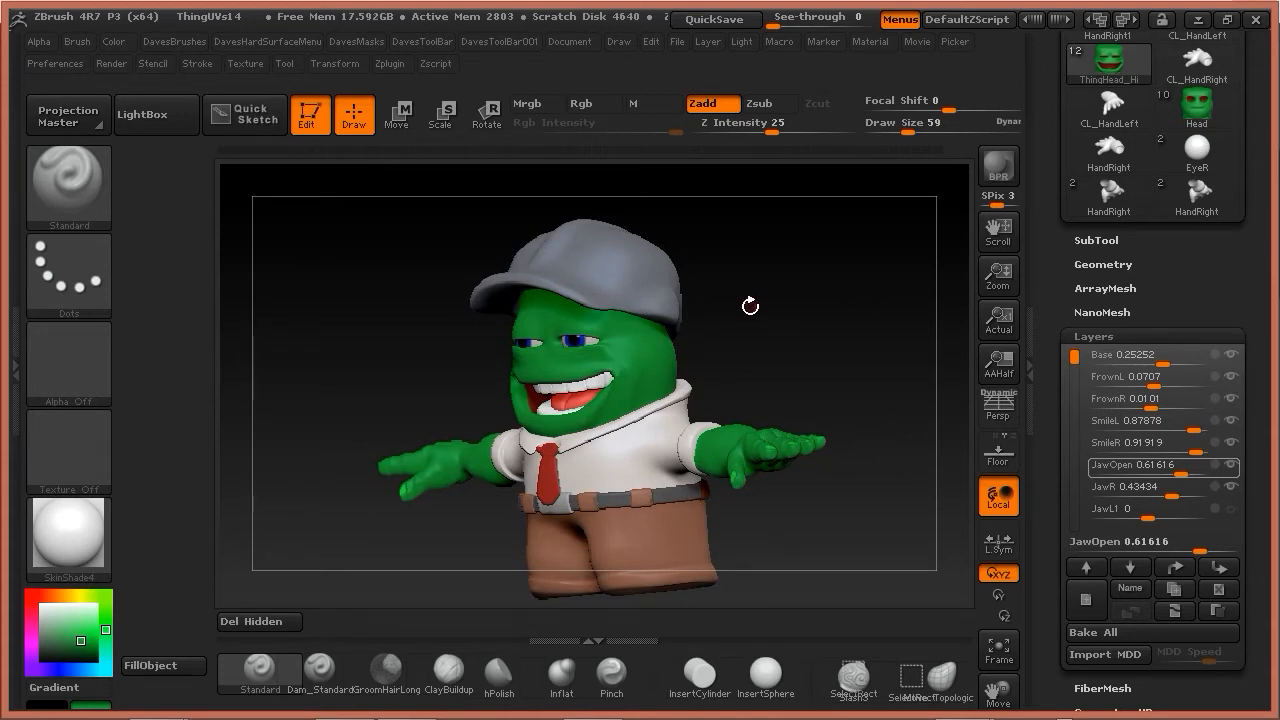
left_click_drag(745, 332, 787, 326)
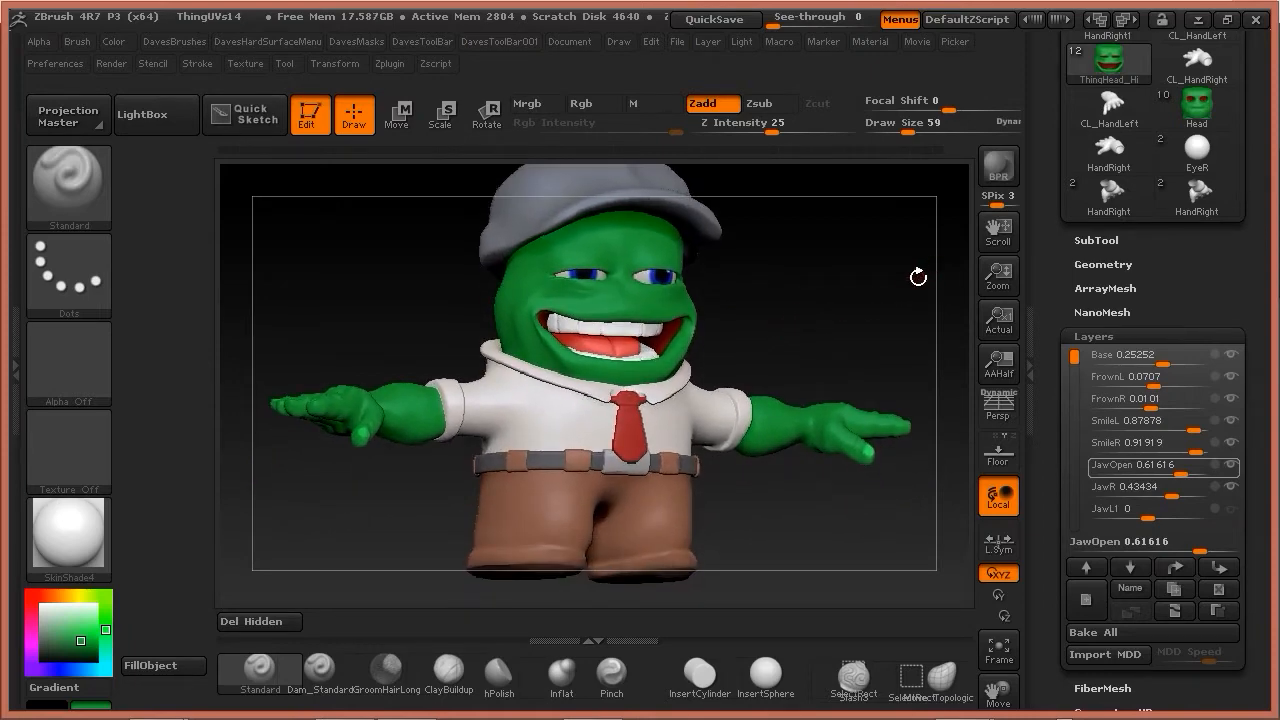
Switch the active tool to the unfinished Head model and look over its layers.
mouse_move(1196, 112)
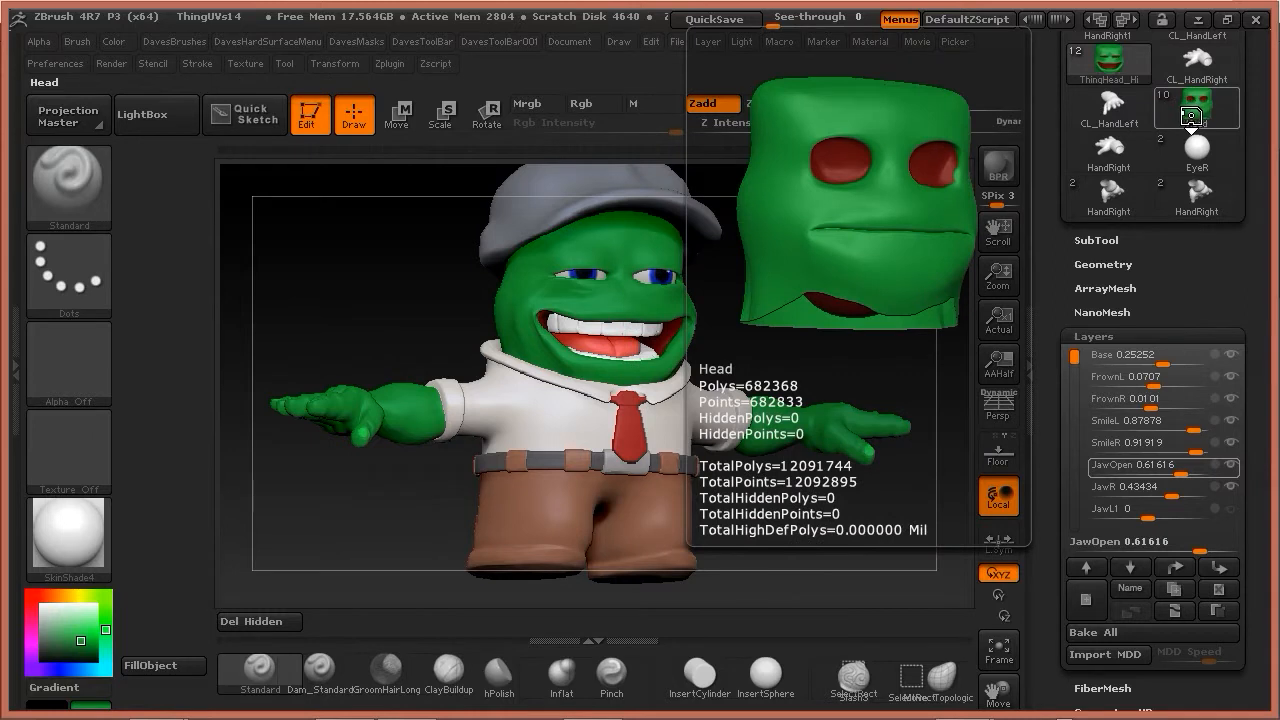
left_click(1181, 120)
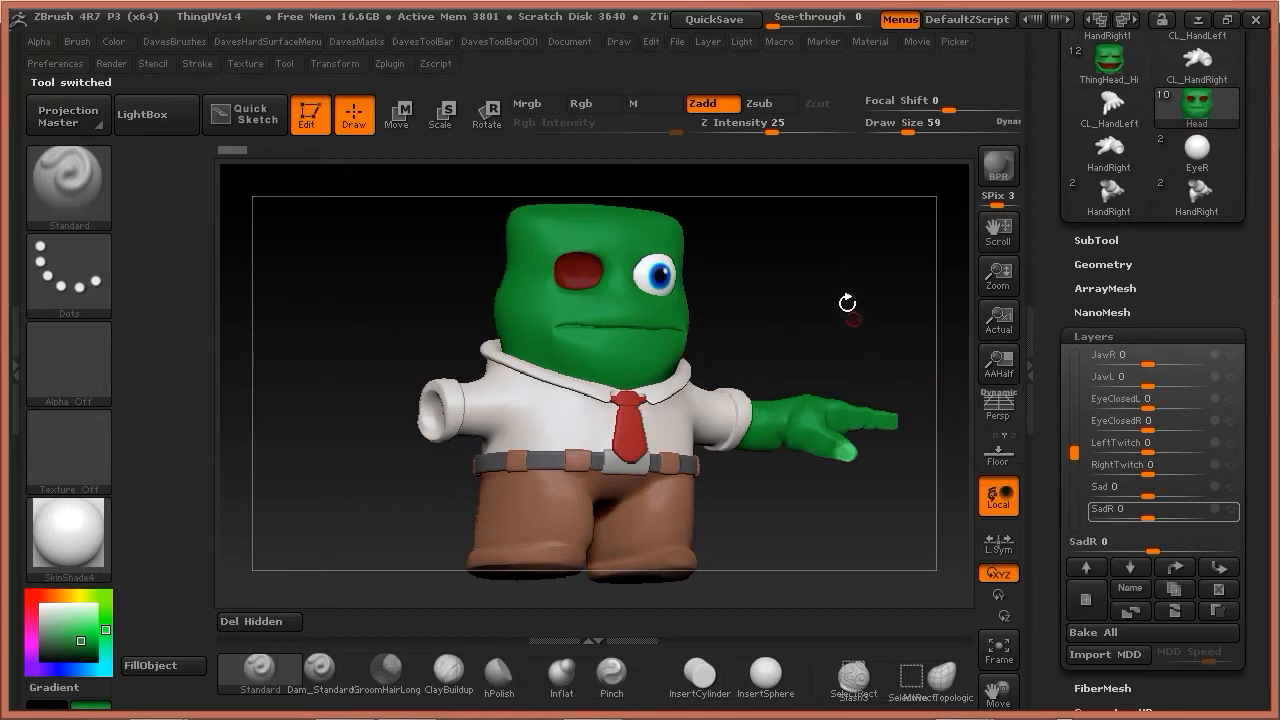
left_click_drag(847, 303, 829, 295)
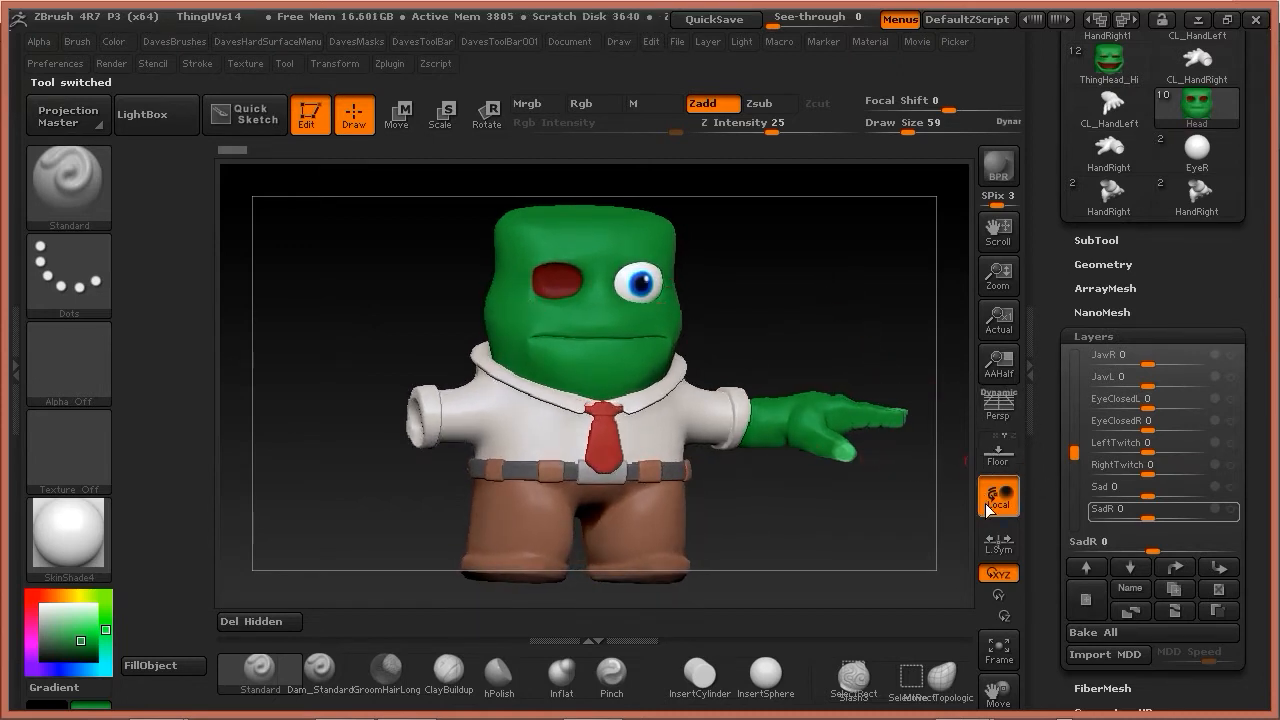
scroll(1042, 476, "down", 1)
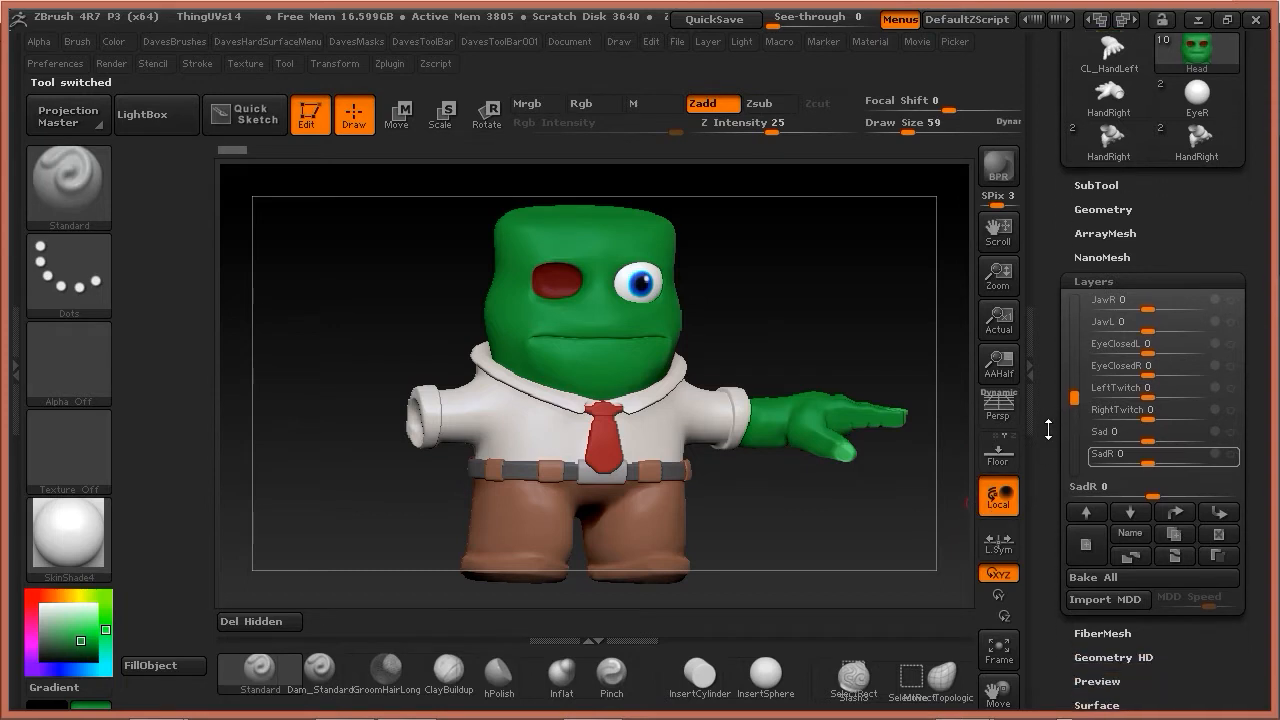
Restrict view rotation to the Z axis and reopen the tray with the DynaMesh settings.
left_click(996, 615)
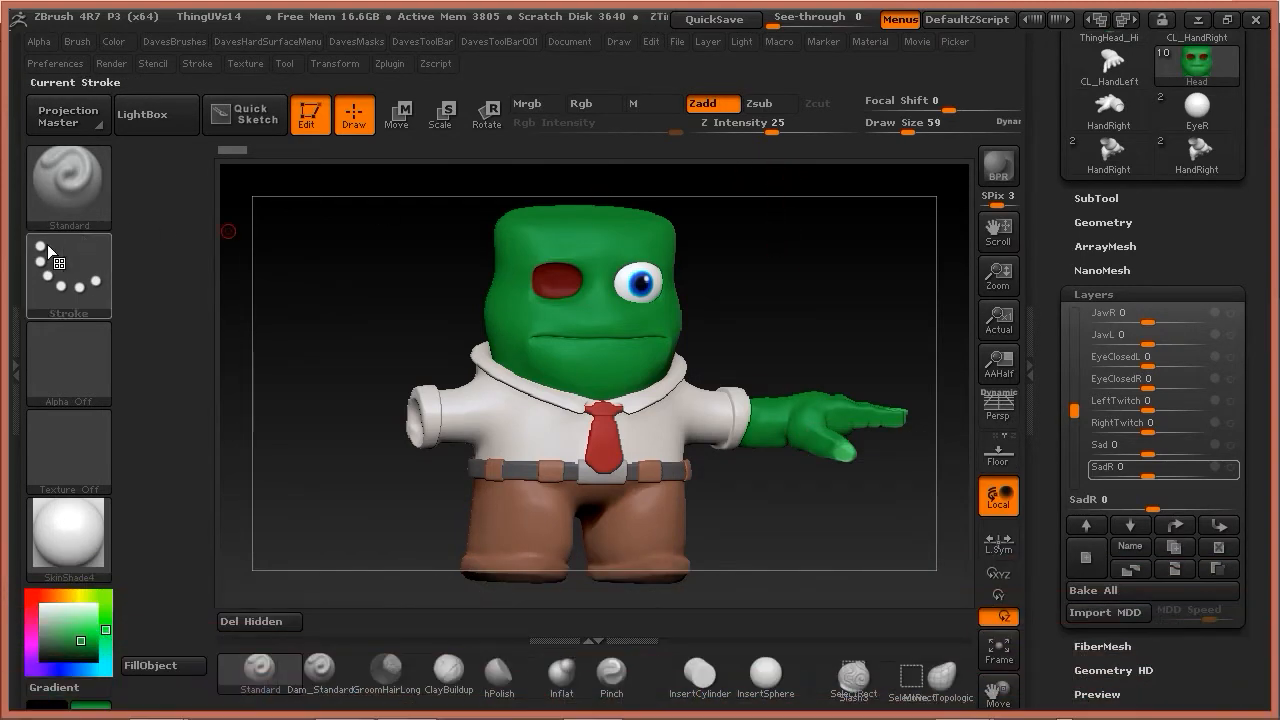
left_click(15, 370)
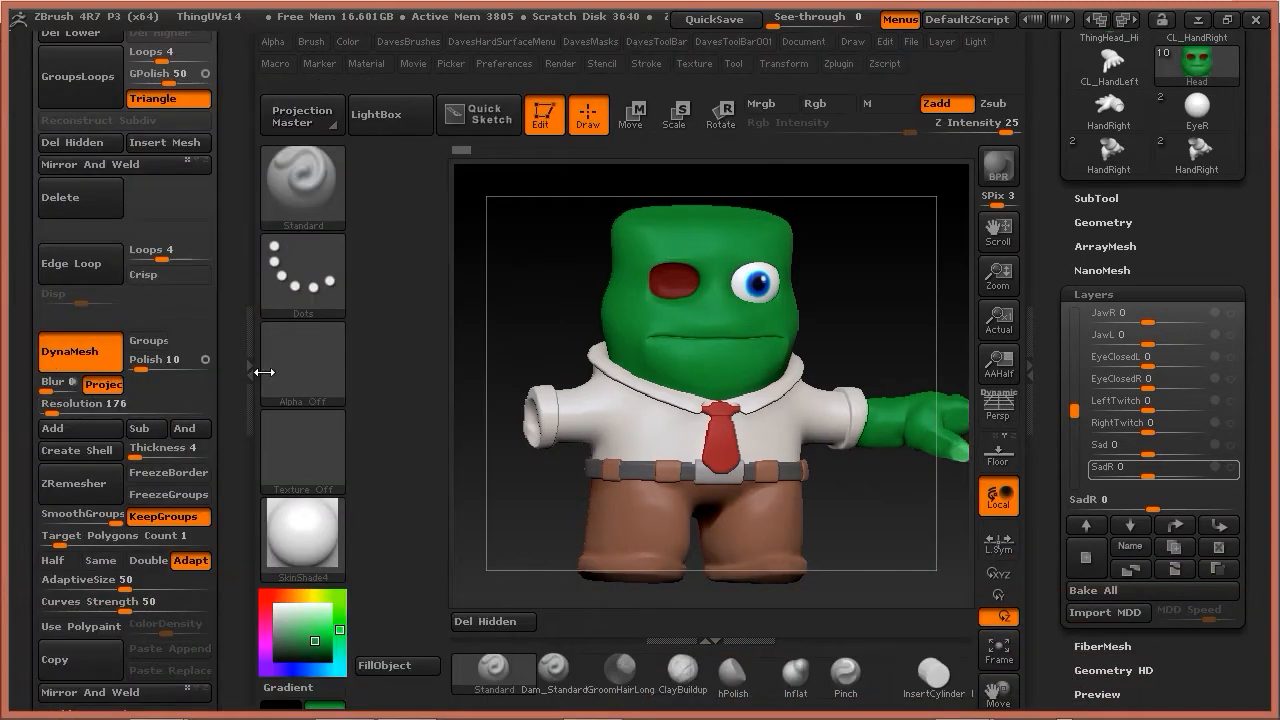
left_click_drag(546, 317, 523, 333)
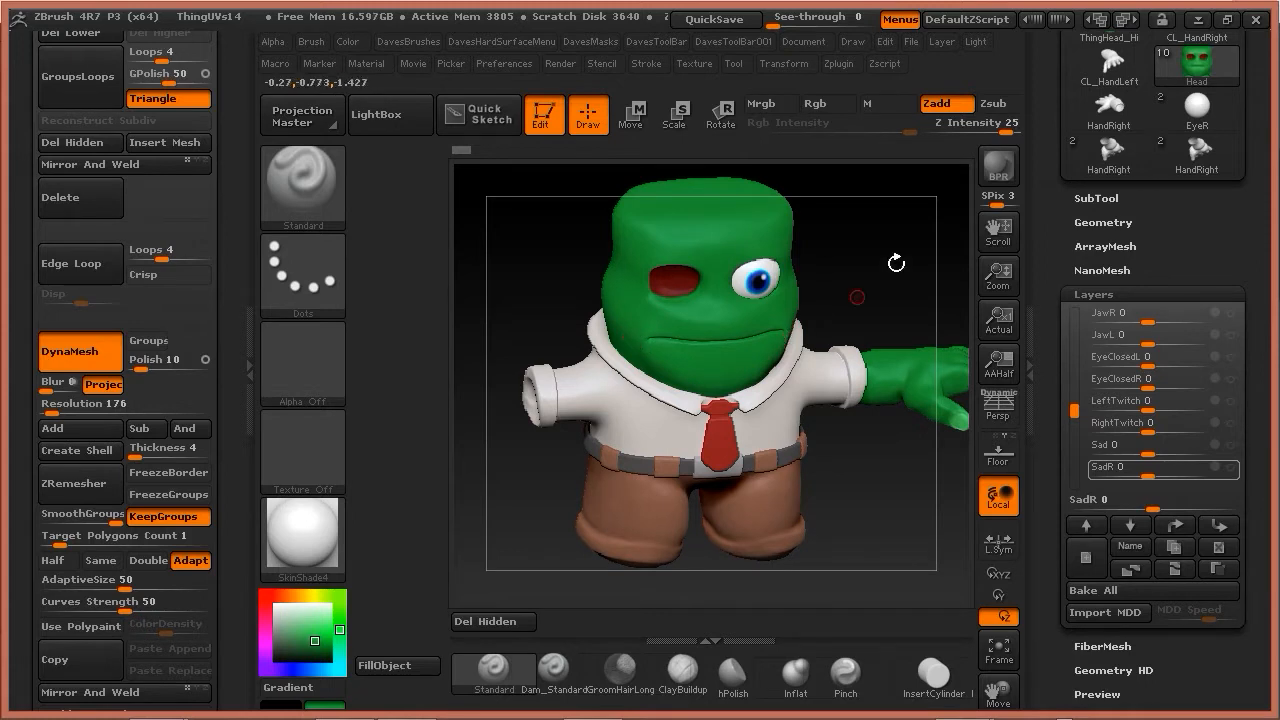
Switch the active tool back to the finished ThingHead_Hi model and preview it alongside the Head tool.
scroll(1036, 280, "up", 5)
left_click(1108, 258)
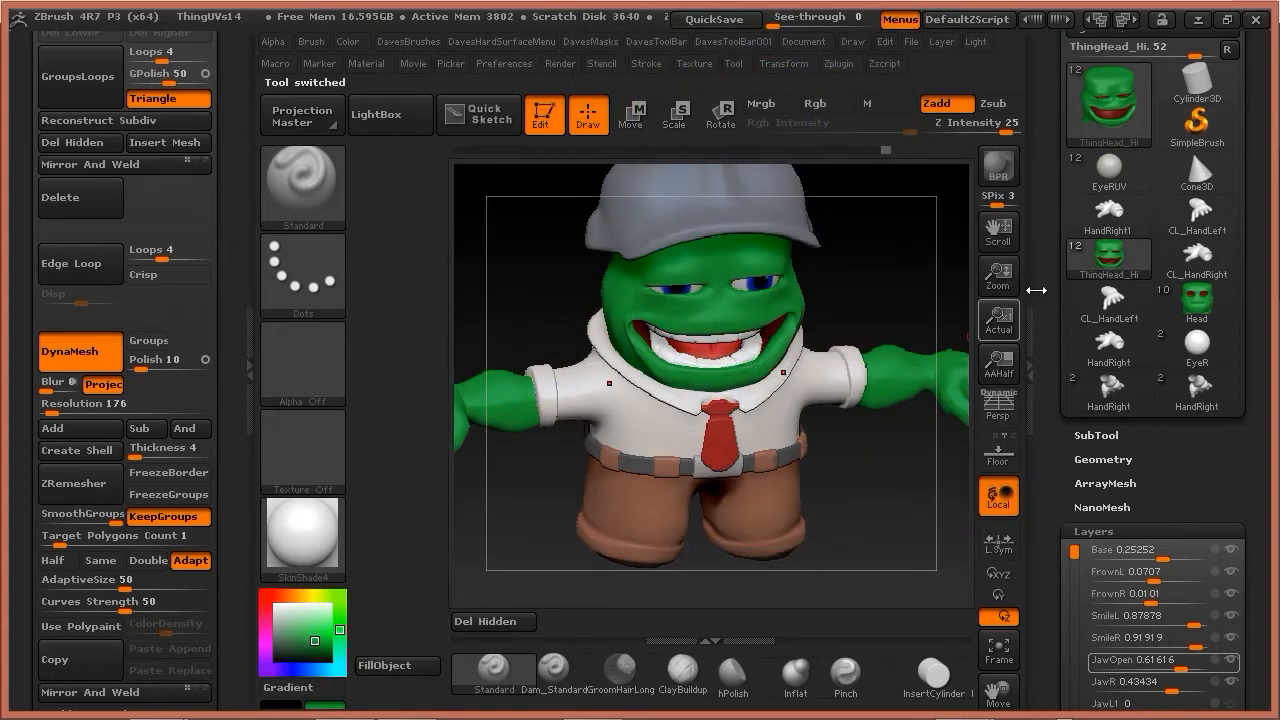
mouse_move(1117, 262)
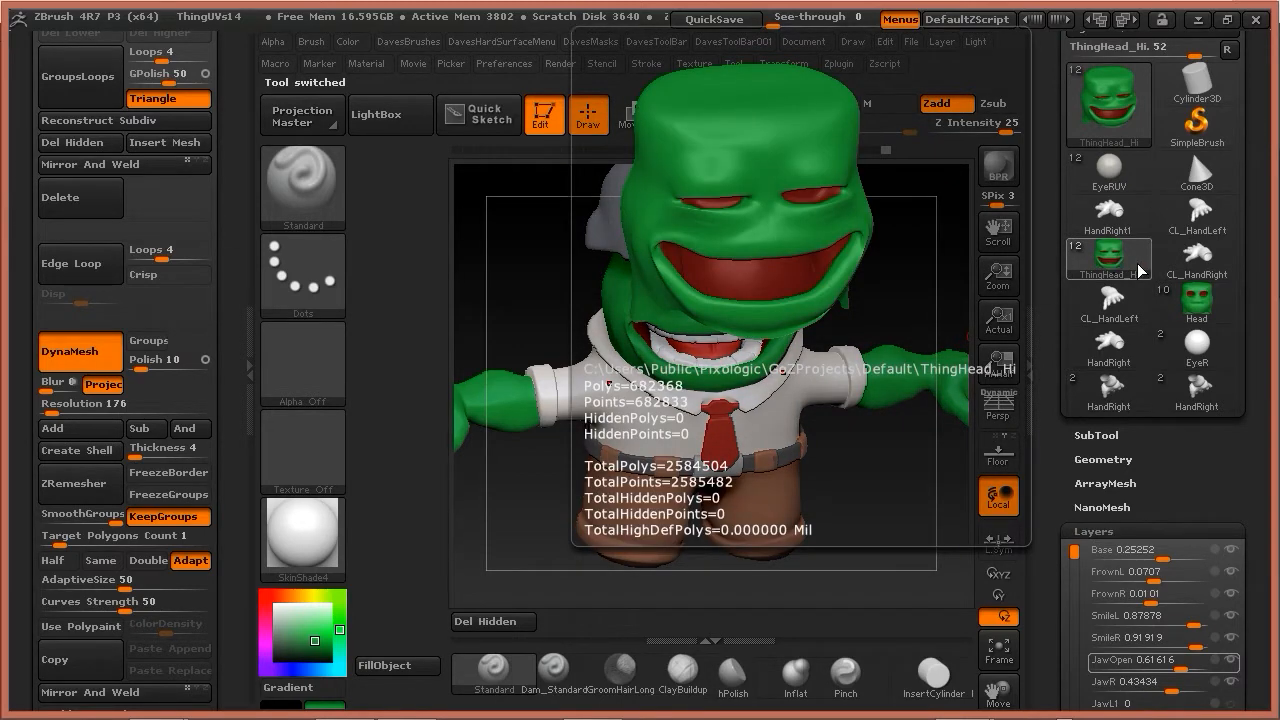
mouse_move(1193, 312)
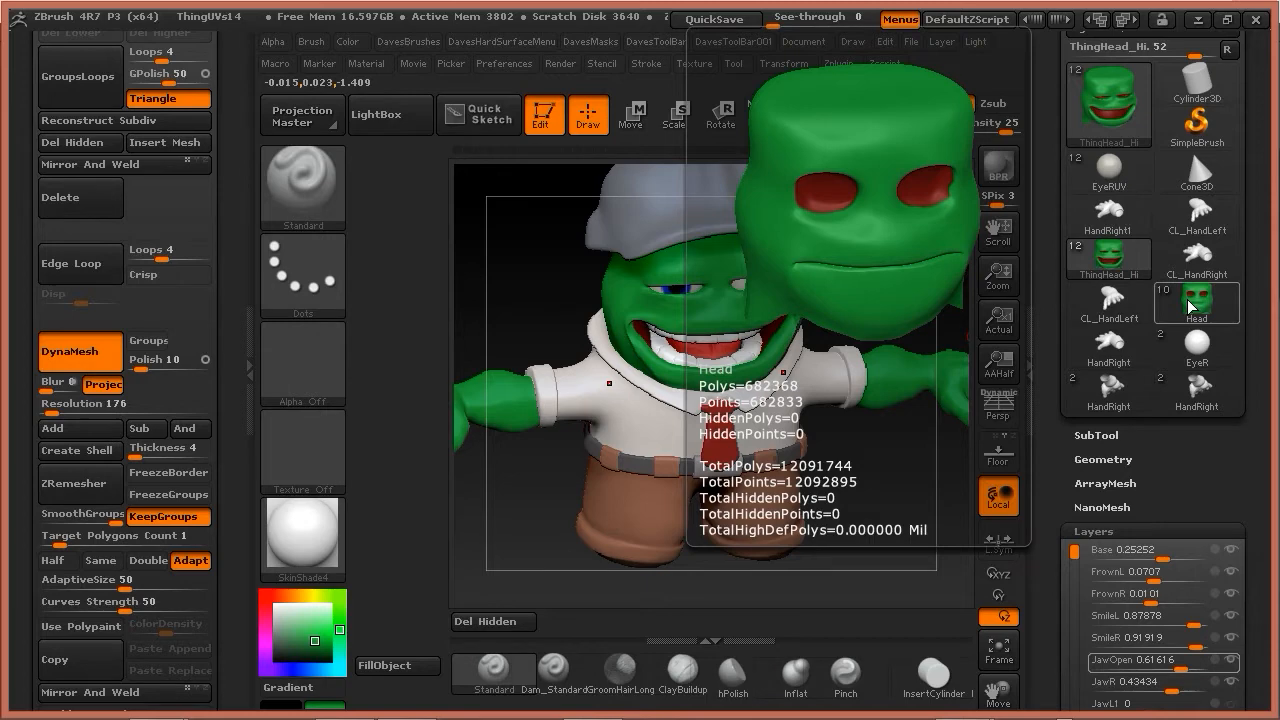
Turn off local rotation and view the finished character from a low, tilted angle.
left_click_drag(887, 292, 915, 462)
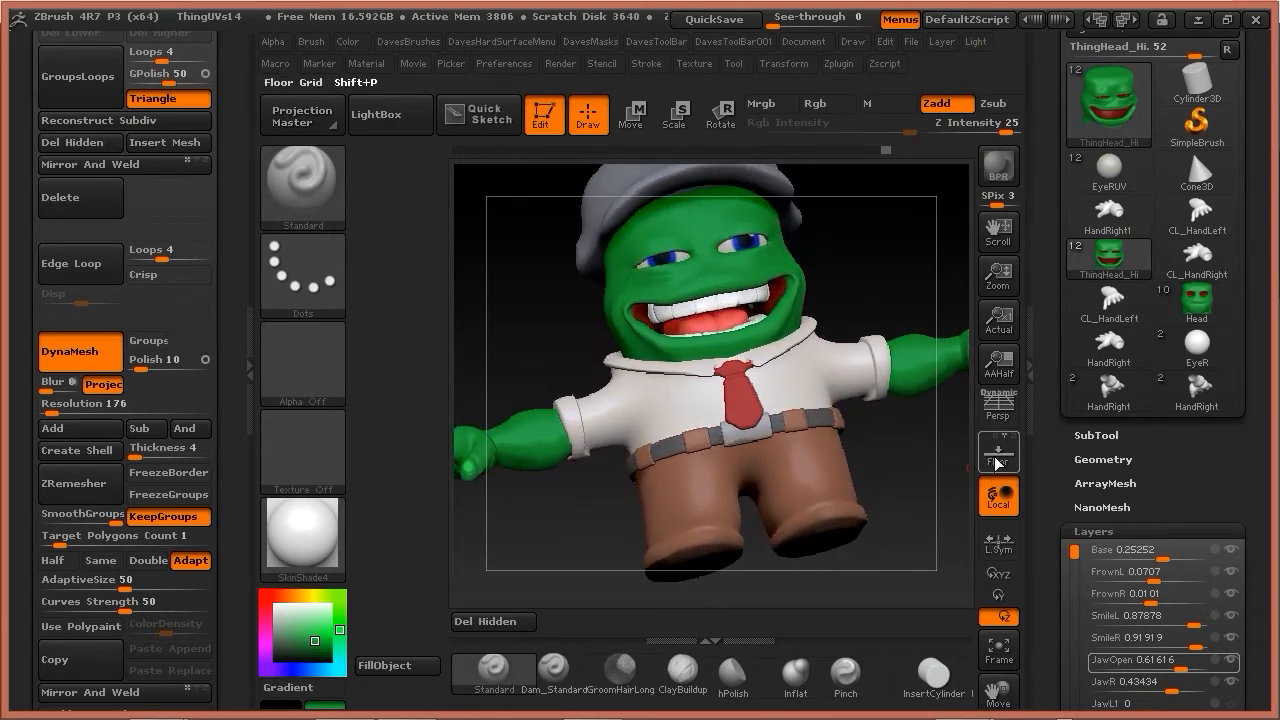
left_click(1009, 504)
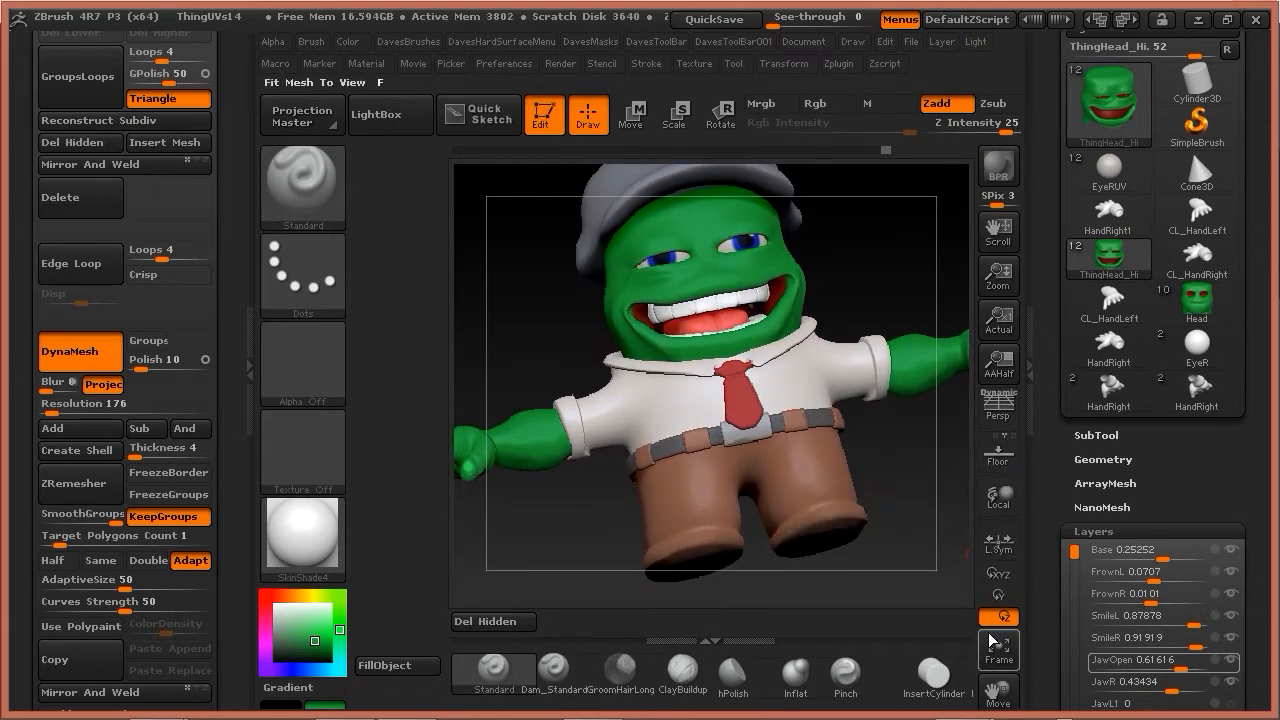
left_click_drag(909, 471, 888, 491)
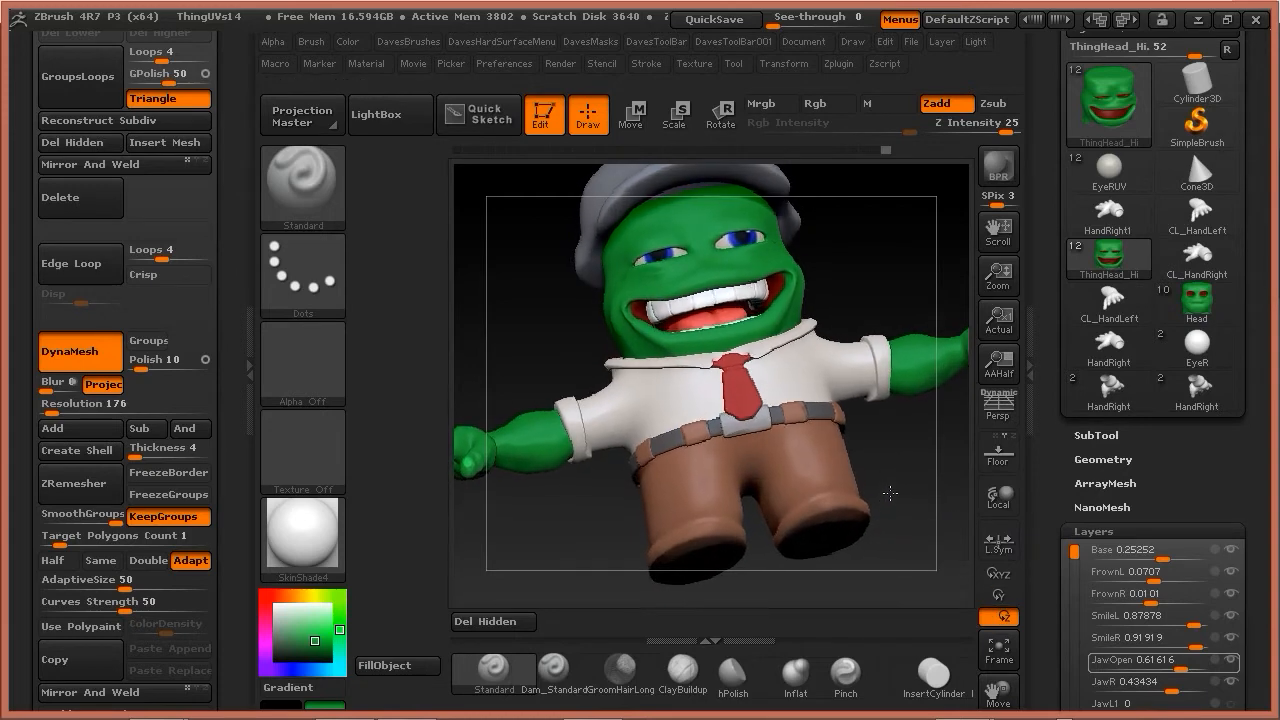
Switch to the Thing 2018 scene in Maya and select the character's head mesh.
key("alt+Tab")
key("alt+Tab")
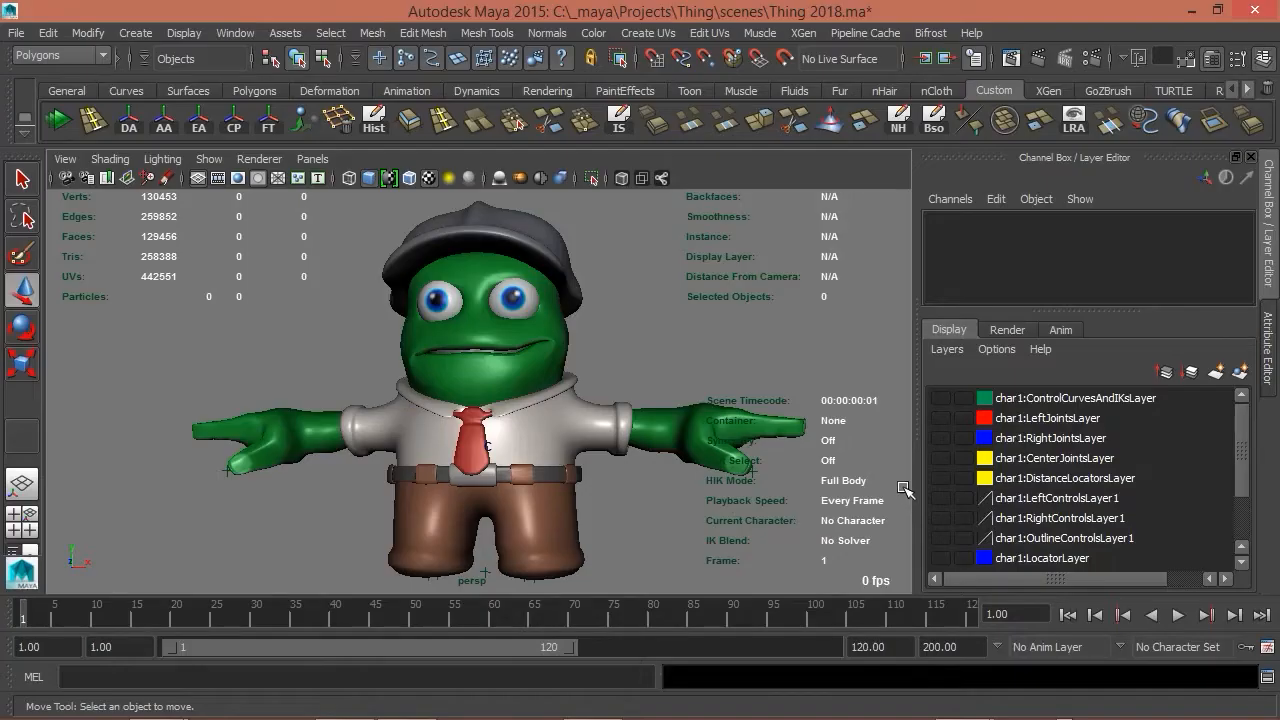
left_click_drag(636, 330, 737, 363, "alt")
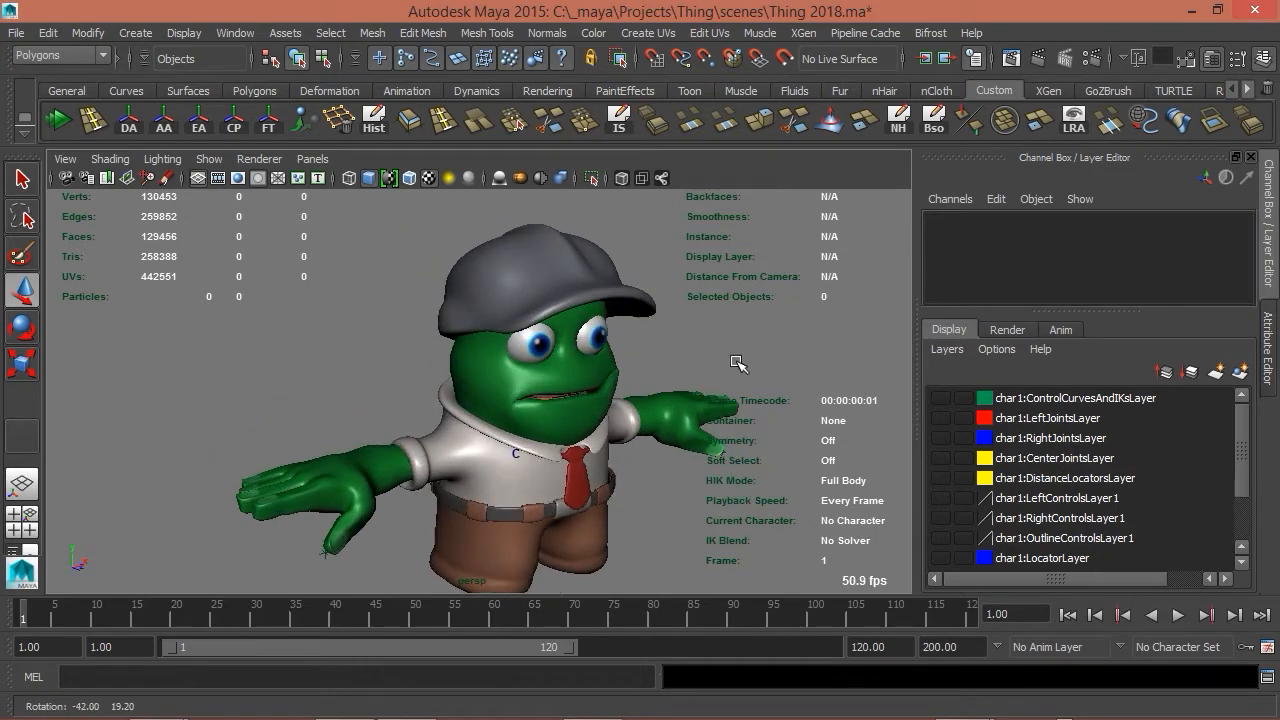
left_click(564, 380)
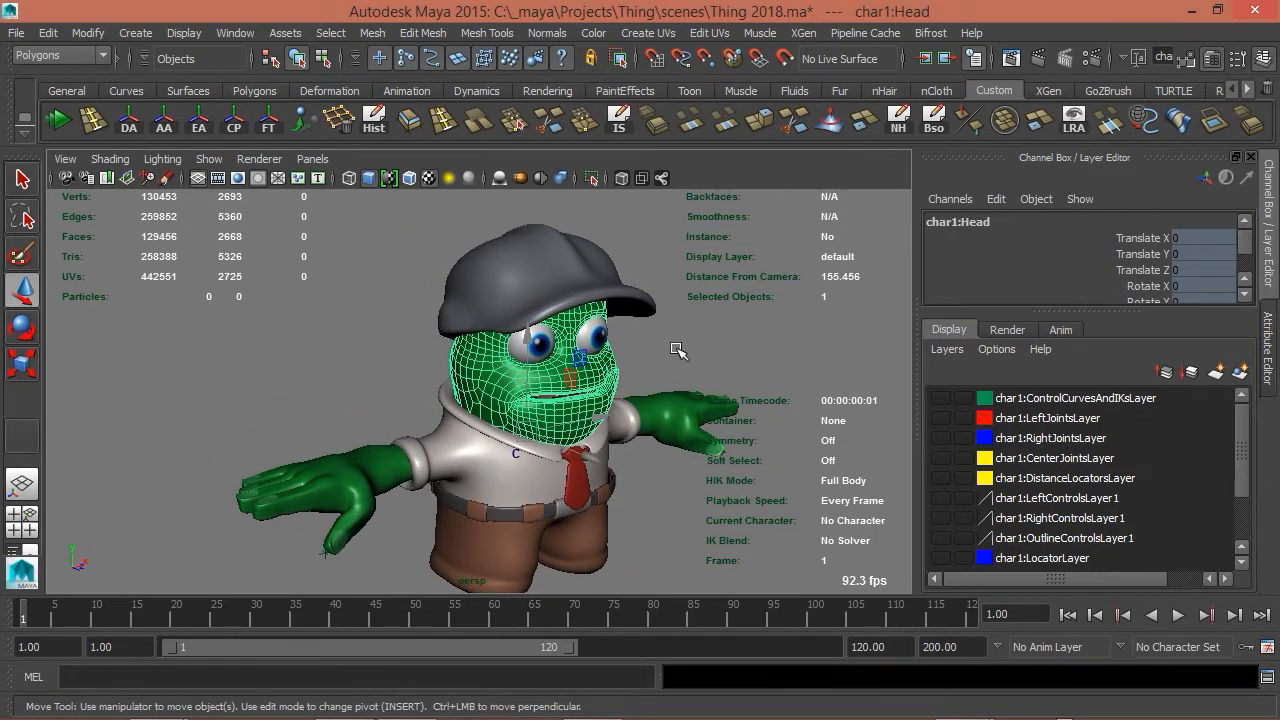
Display the scene in wireframe, deselect the head and examine the whole character's mesh.
key("4")
left_click_drag(690, 348, 614, 351, "alt")
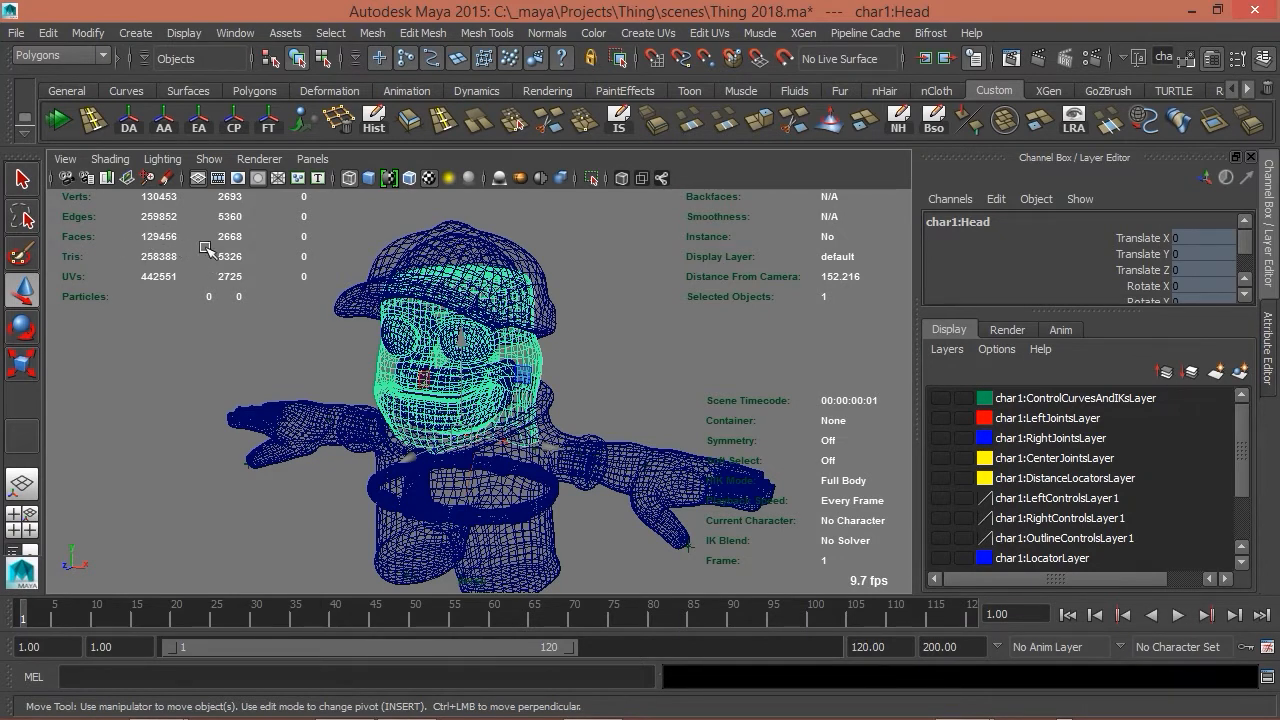
left_click(218, 312)
mouse_move(218, 312)
left_mouse_down("alt")
mouse_move(251, 334)
mouse_move(286, 303)
mouse_move(309, 306)
mouse_move(266, 323)
mouse_move(242, 366)
mouse_move(251, 394)
mouse_move(240, 383)
mouse_move(266, 363)
mouse_move(209, 331)
left_mouse_up("alt")
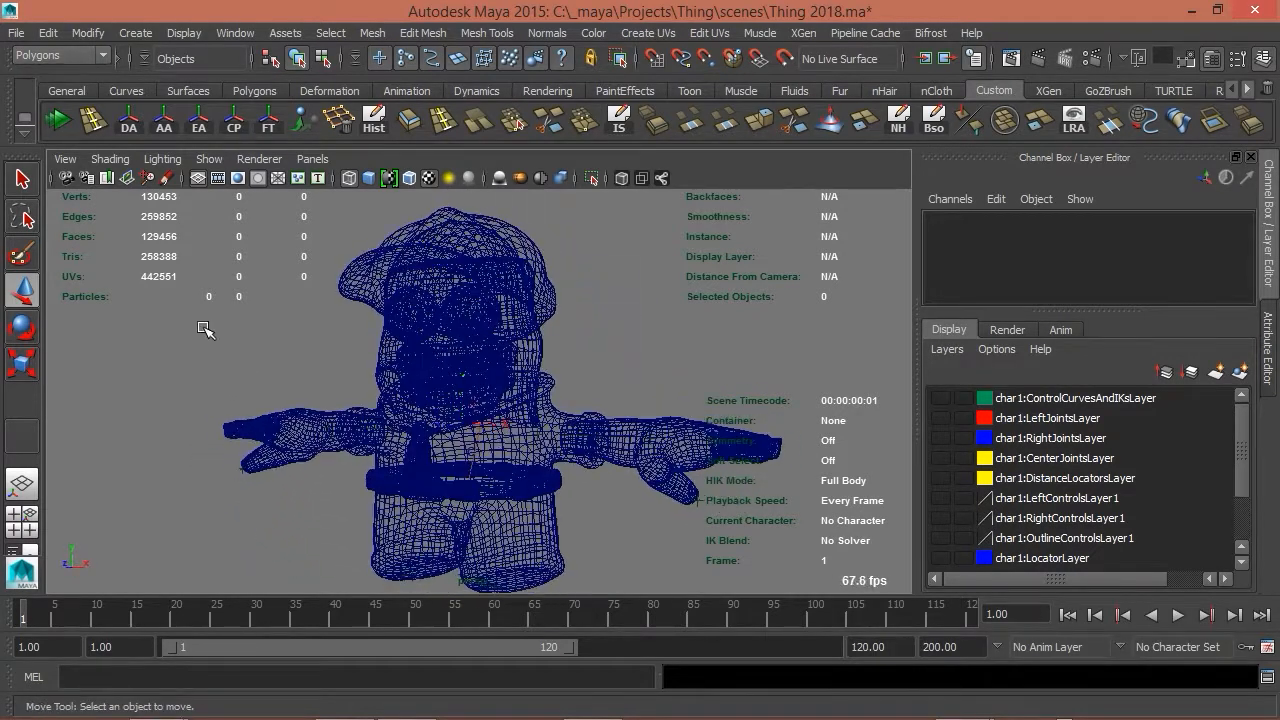
mouse_move(316, 345)
left_mouse_down("alt")
mouse_move(260, 360)
mouse_move(476, 372)
mouse_move(340, 385)
mouse_move(349, 360)
mouse_move(298, 370)
mouse_move(314, 353)
left_mouse_up("alt")
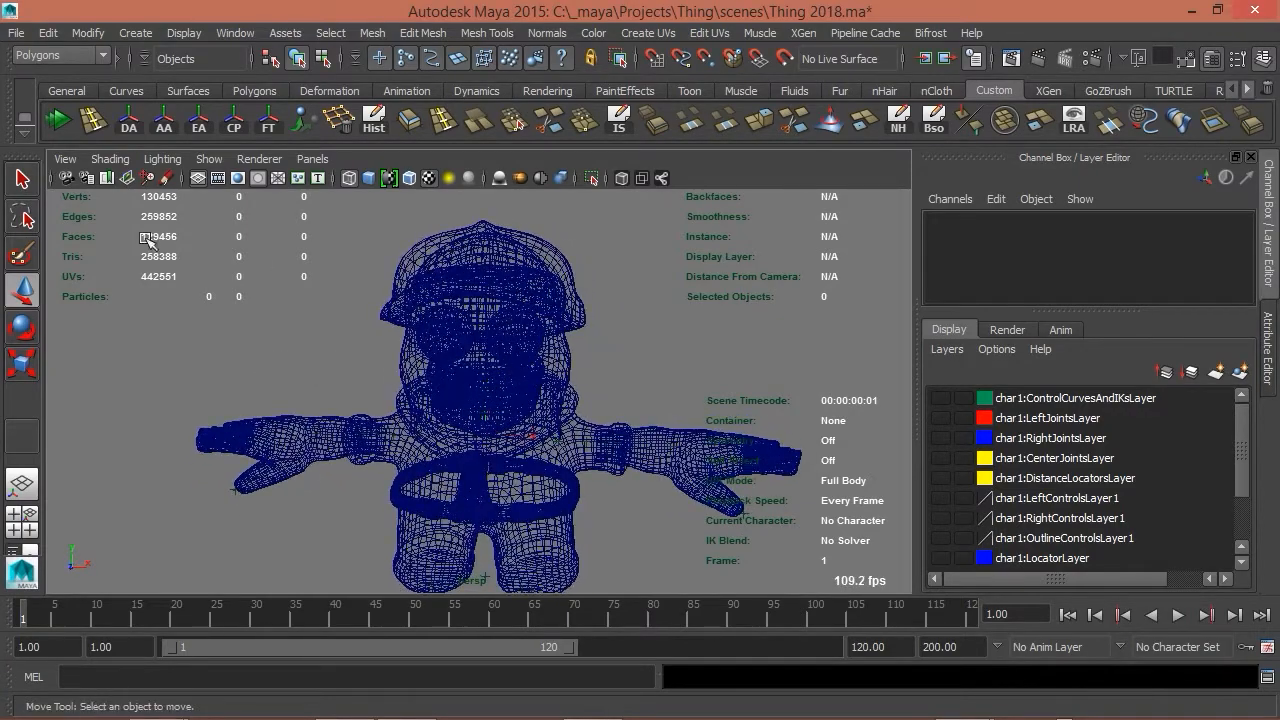
Return to textured shading and view the character from the front and side.
key("6")
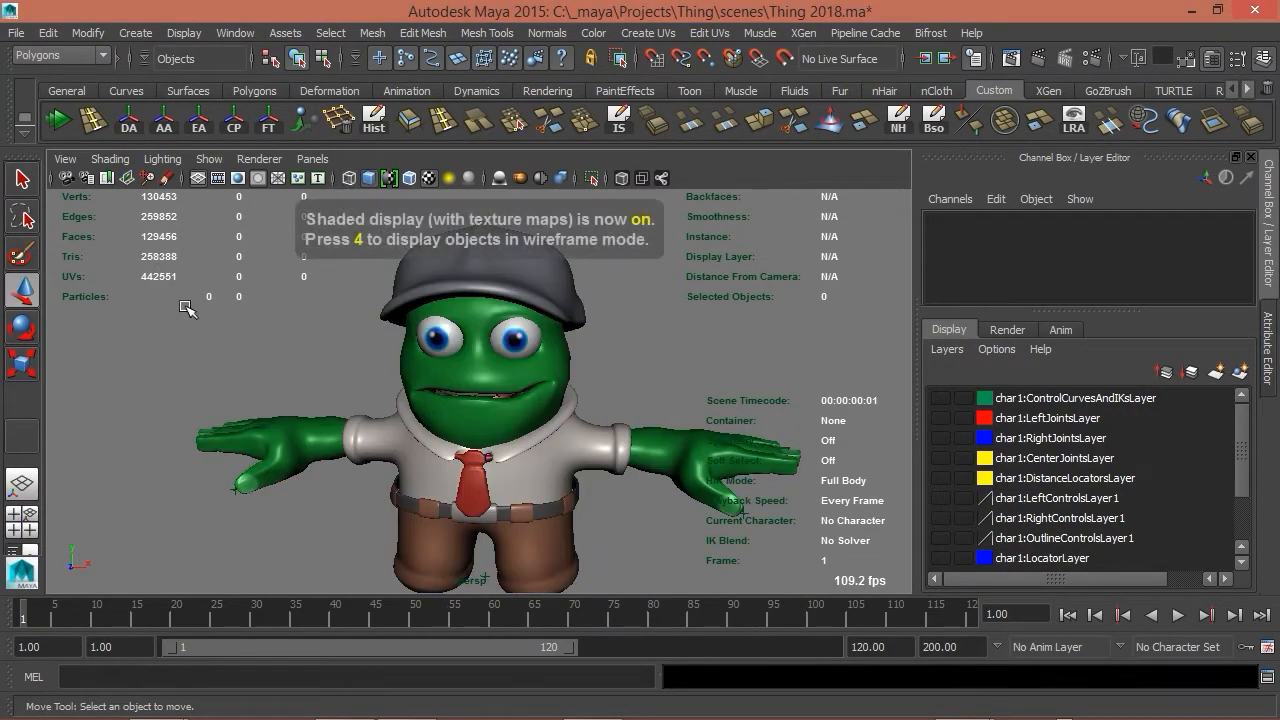
left_click_drag(228, 348, 181, 341, "alt")
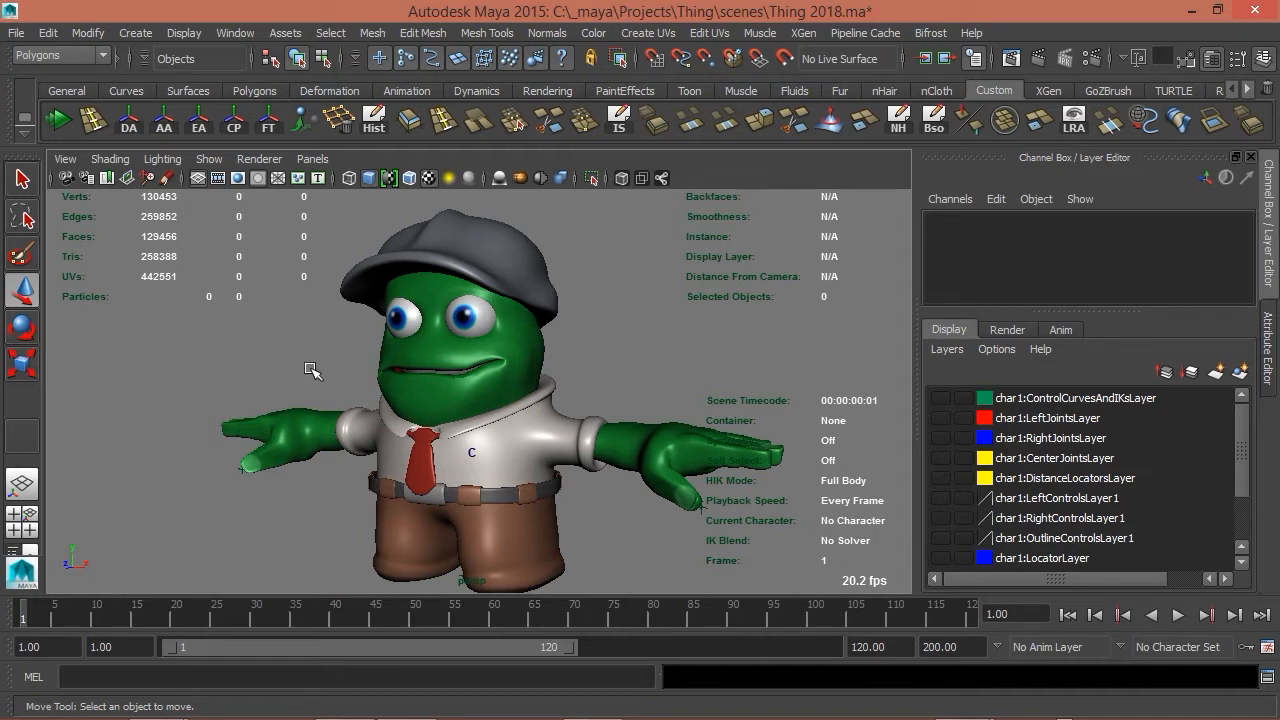
mouse_move(303, 371)
left_mouse_down("alt")
mouse_move(215, 365)
mouse_move(280, 367)
left_mouse_up("alt")
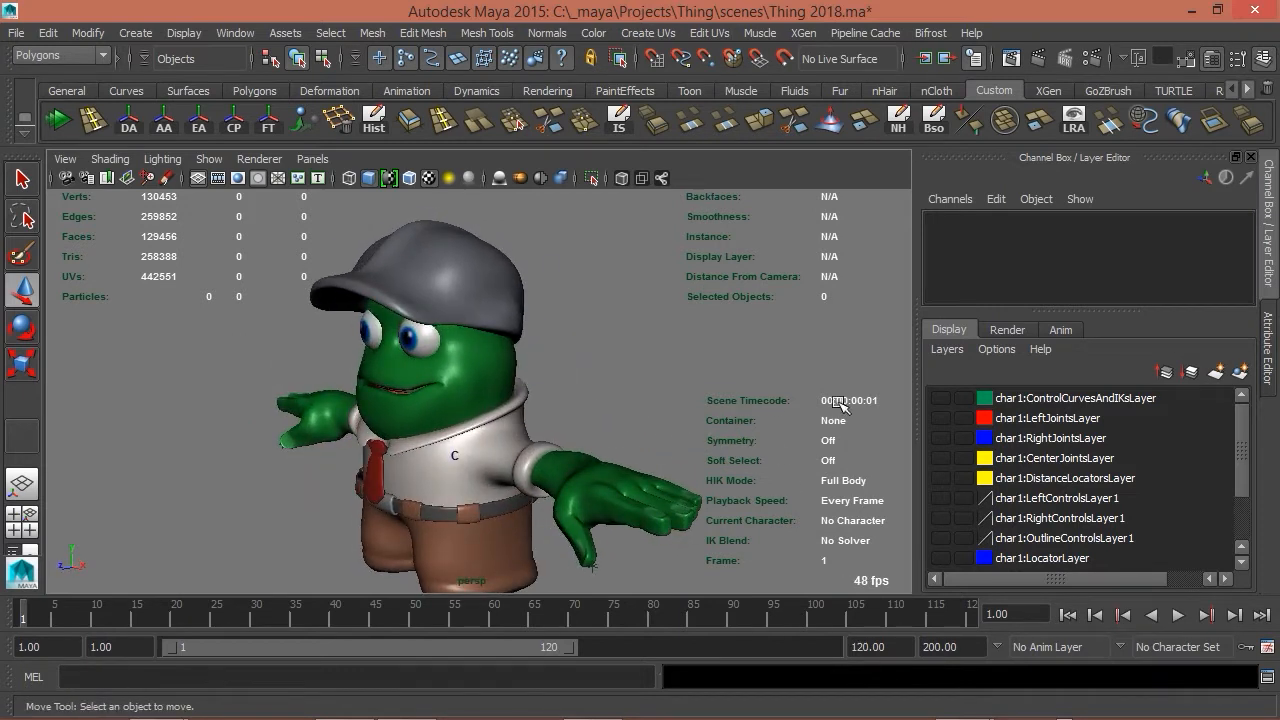
Make all the char1 rig layers visible, from ControlCurvesAndIKsLayer through LeftControlsLayer.
left_click_drag(941, 402, 937, 480)
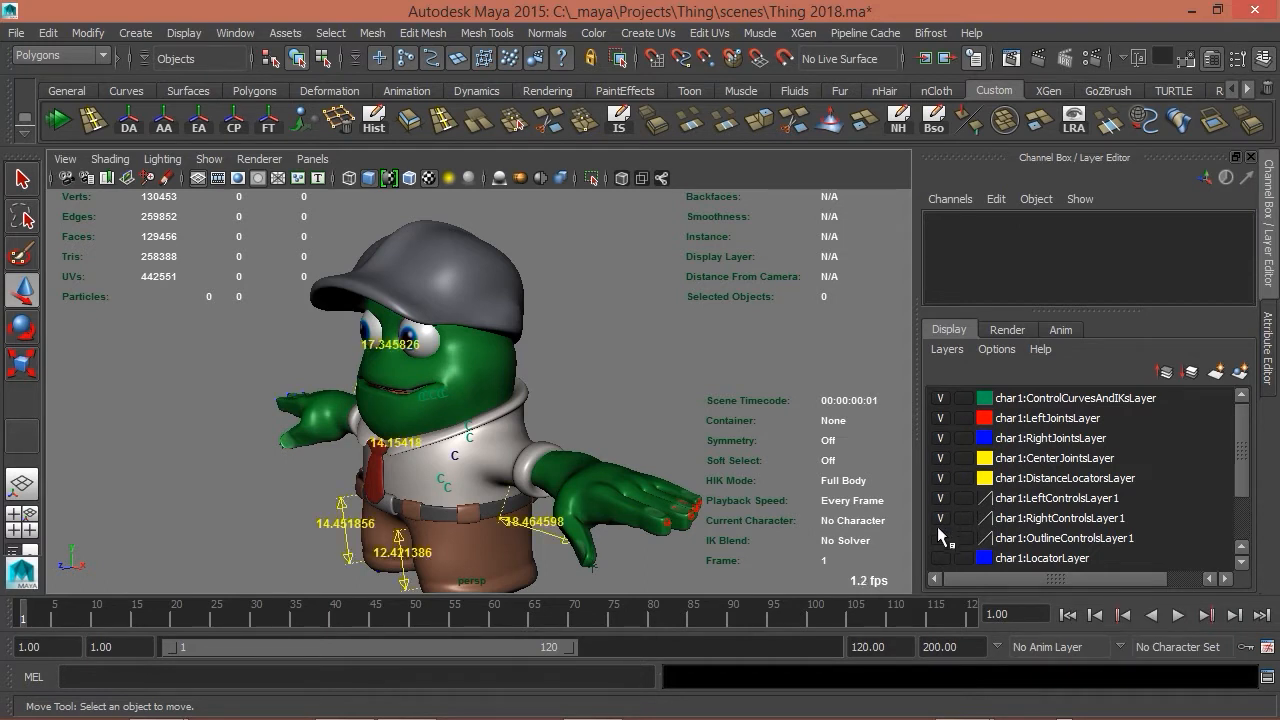
left_click_drag(1243, 466, 1231, 503)
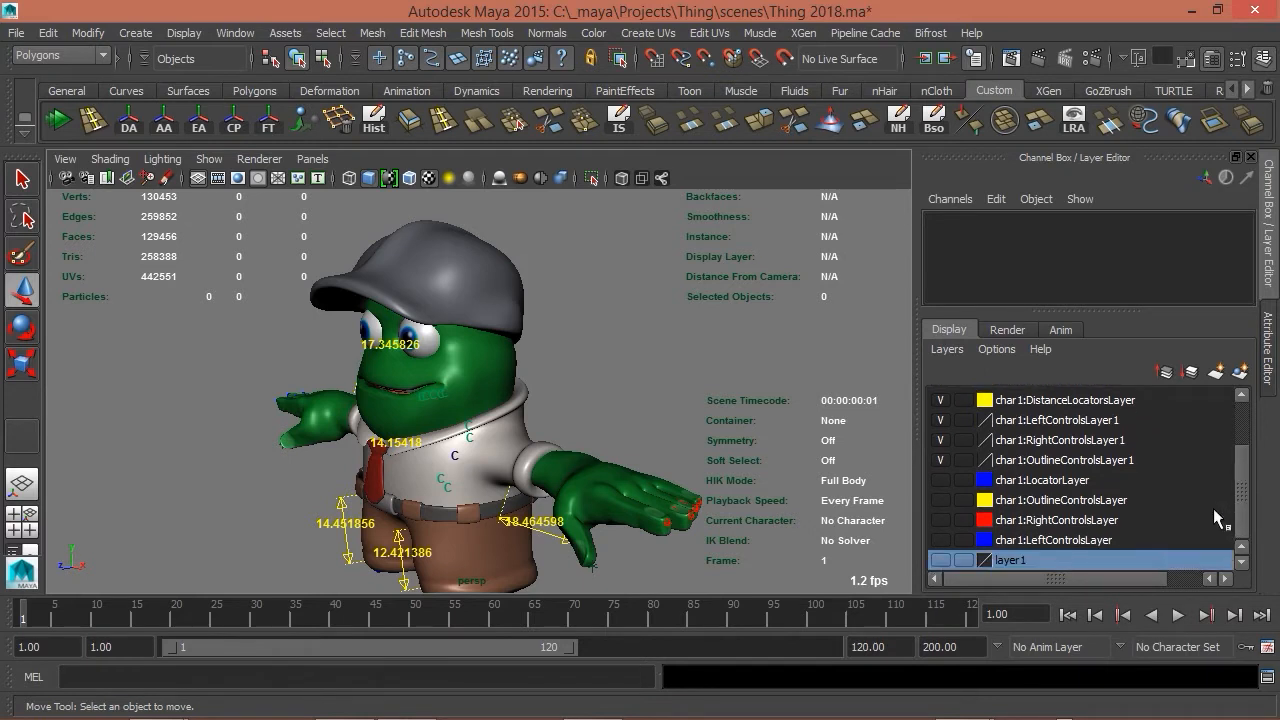
left_click_drag(947, 501, 953, 525)
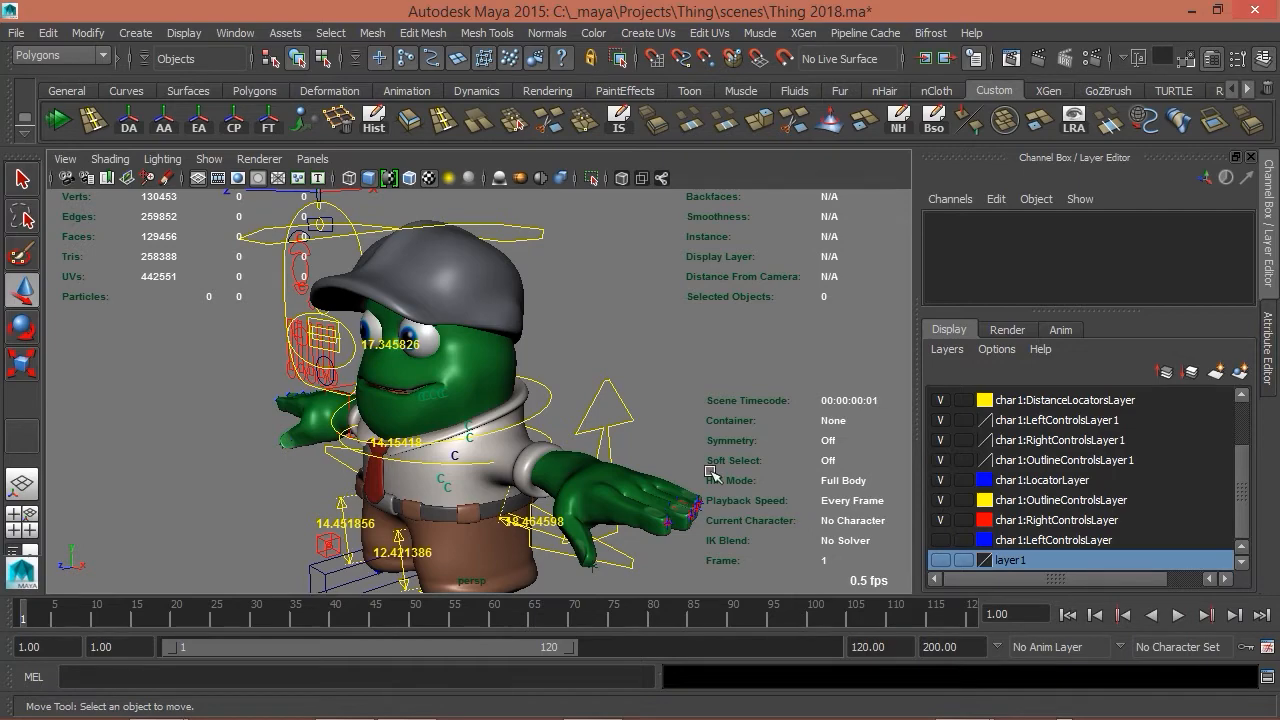
left_click_drag(685, 393, 814, 388, "alt")
left_click_drag(697, 320, 736, 337, "alt")
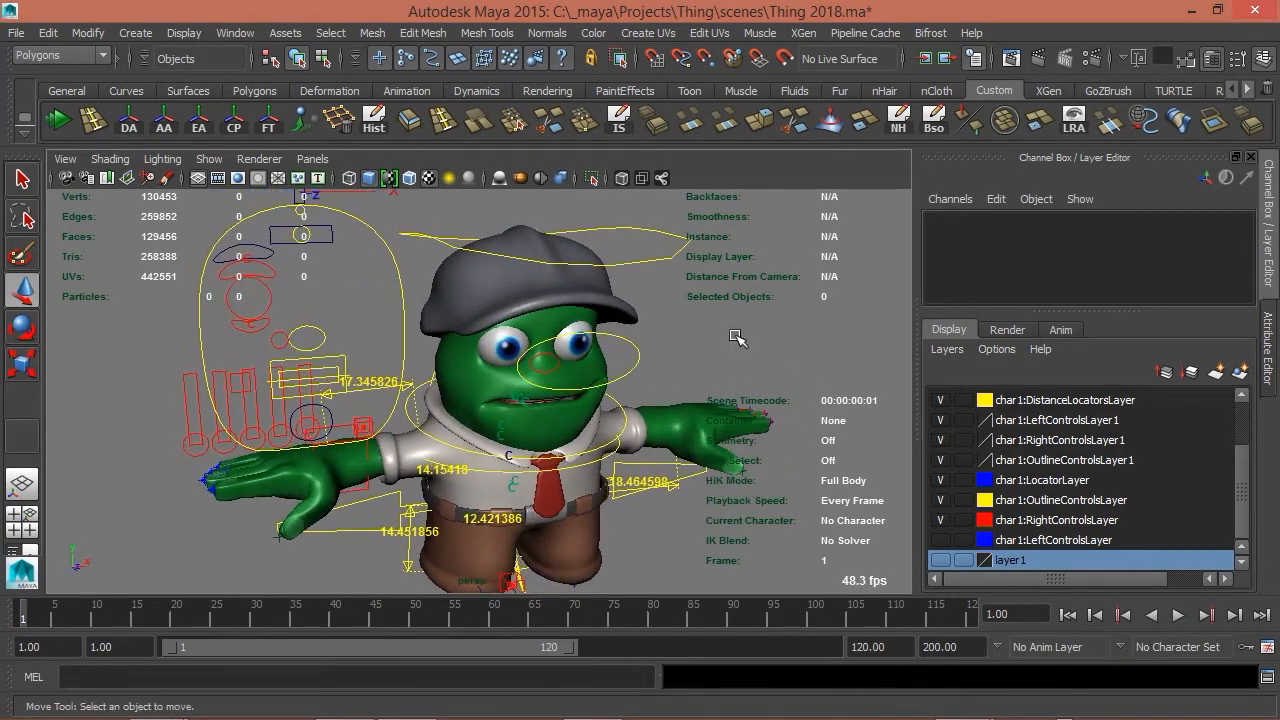
left_click(940, 540)
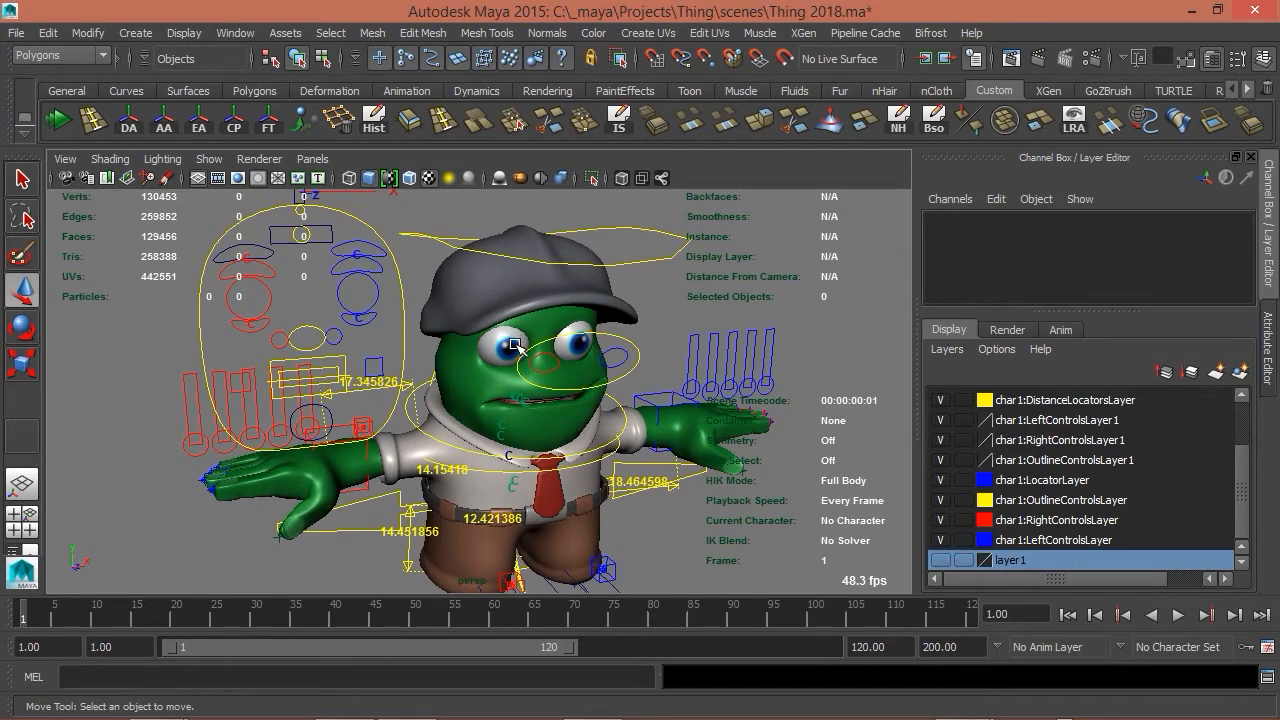
Move eyes_control to Translate X 1.68 and Translate Y -0.306 to redirect the character's gaze.
left_click(574, 336)
left_click_drag(652, 355, 587, 356)
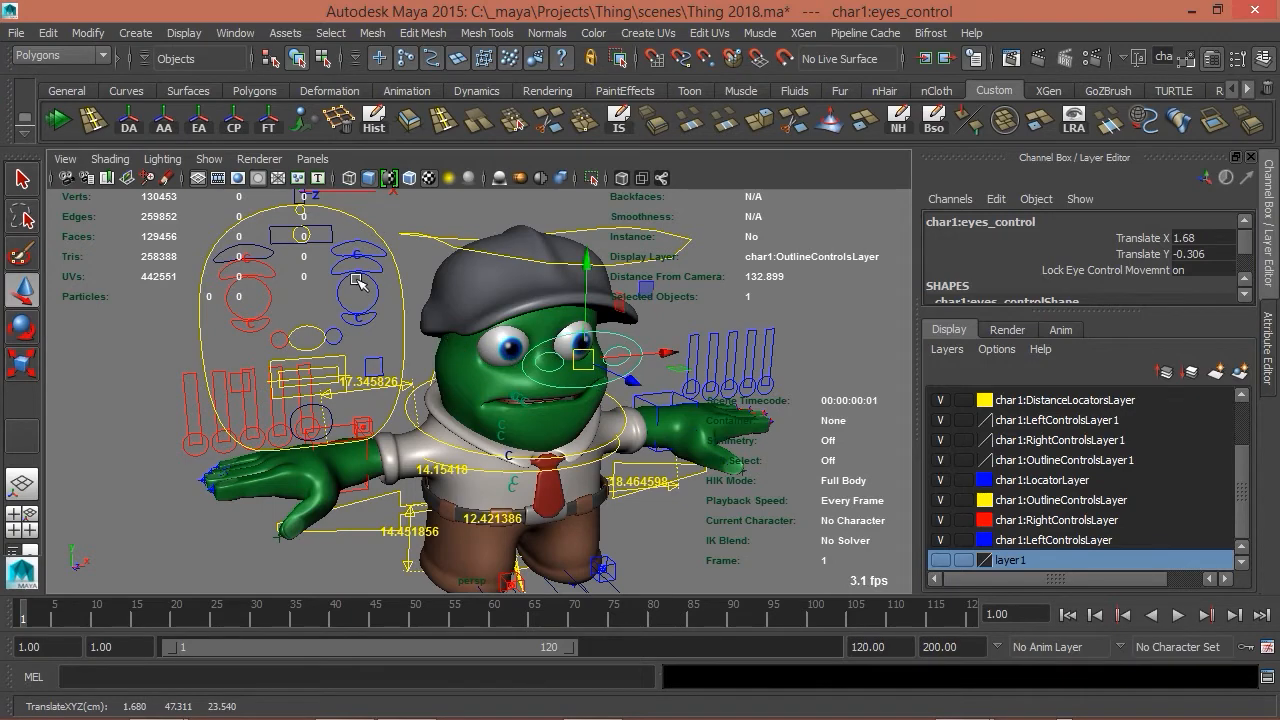
left_click_drag(152, 344, 100, 348, "alt")
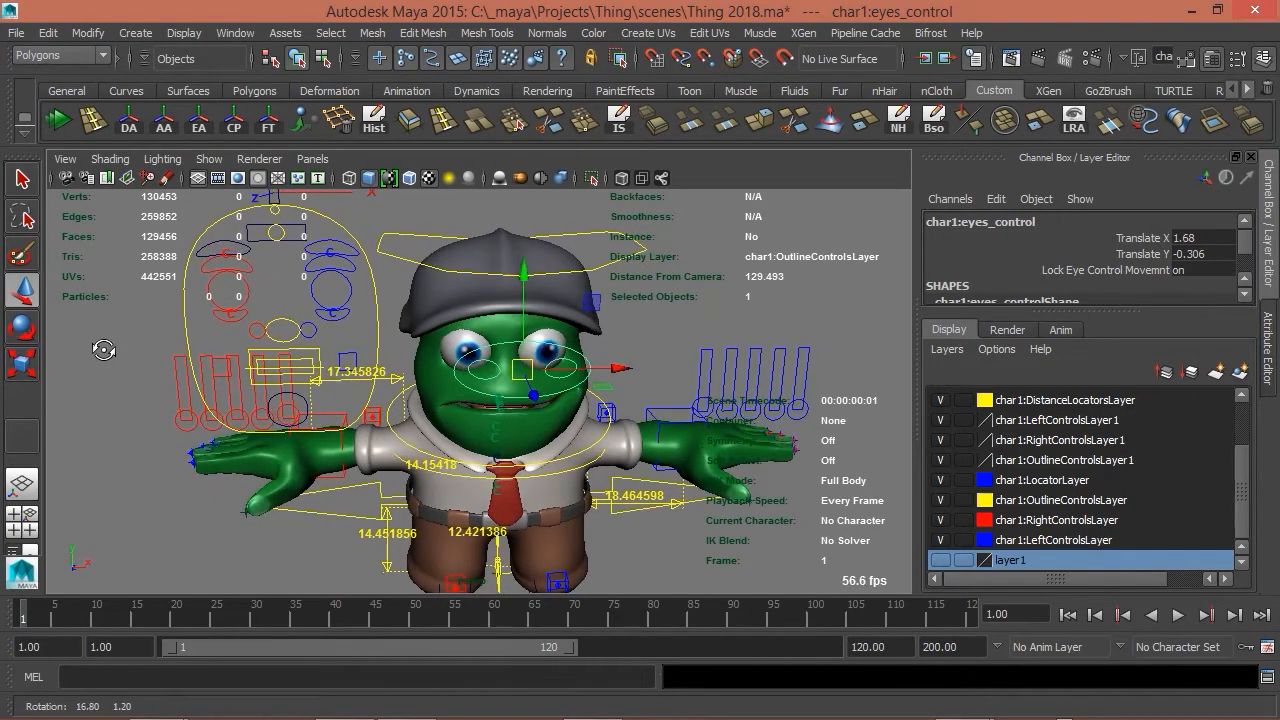
Raise LeftSnearControl to a Translate Y of 0.889 and view the sneer in textured shading.
left_click(310, 320)
left_click_drag(310, 320, 311, 292)
left_click_drag(130, 444, 132, 400, "alt")
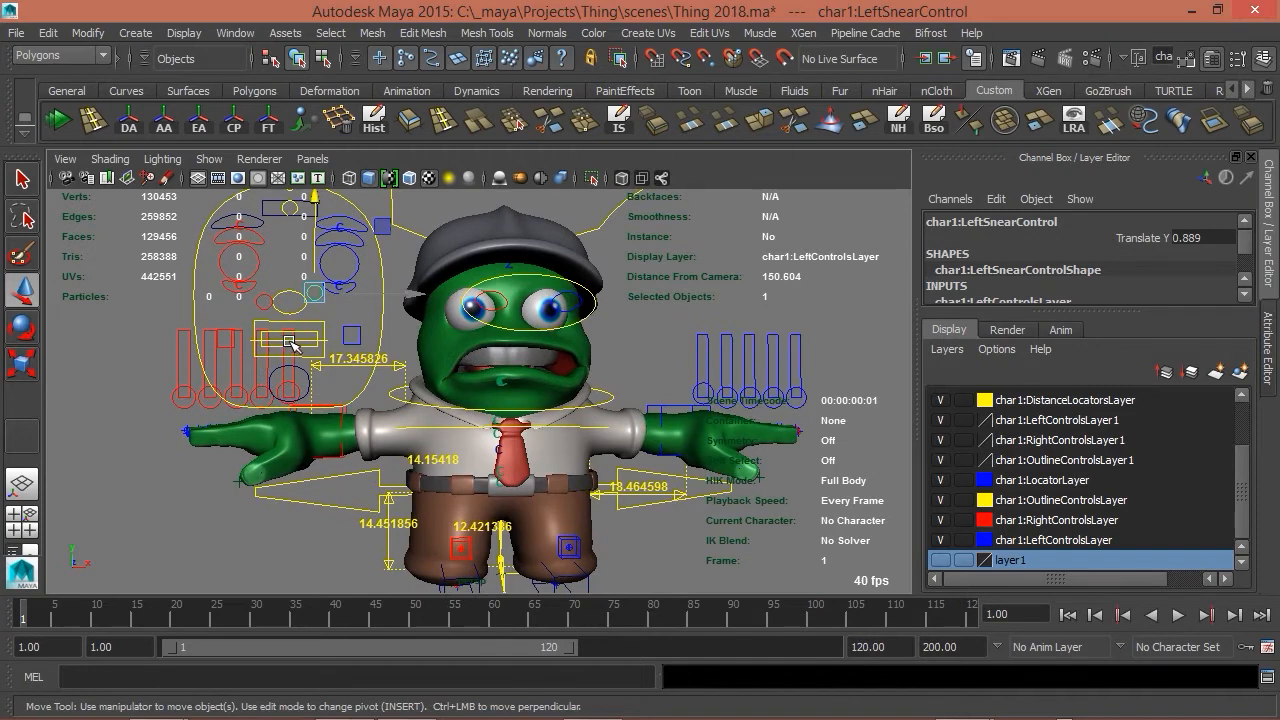
key("5")
key("6")
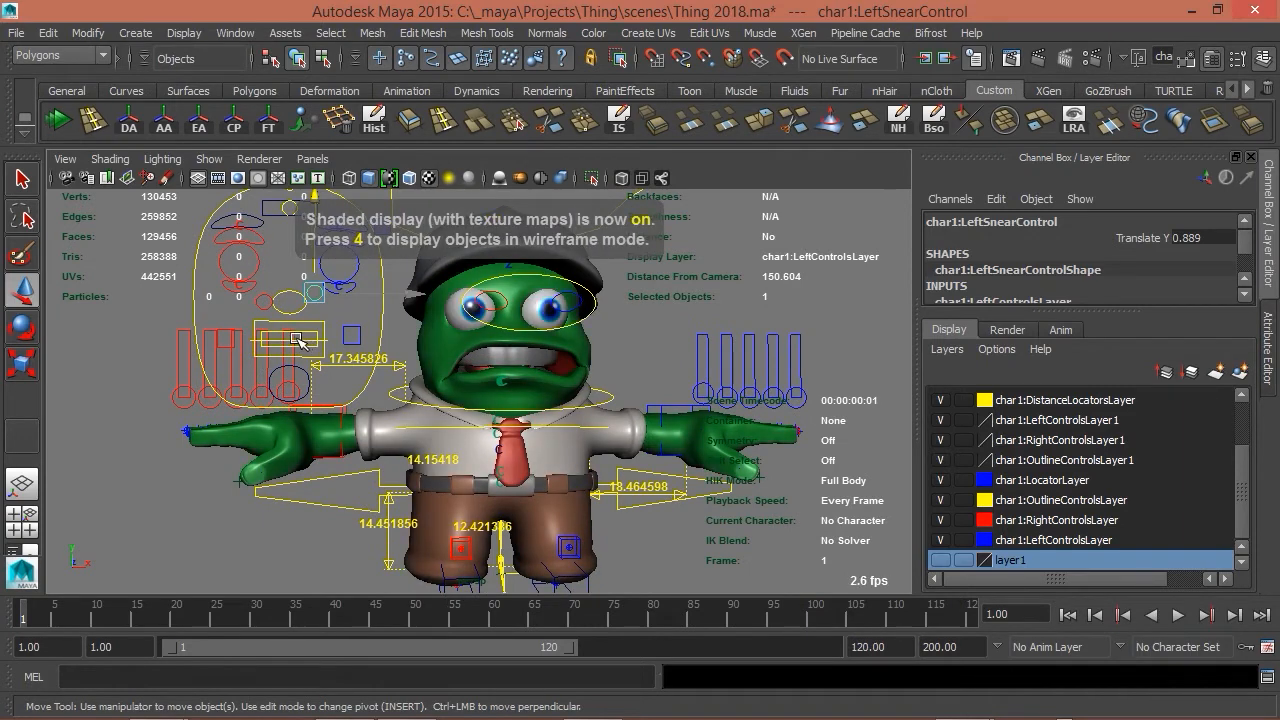
left_click_drag(138, 364, 118, 374, "alt")
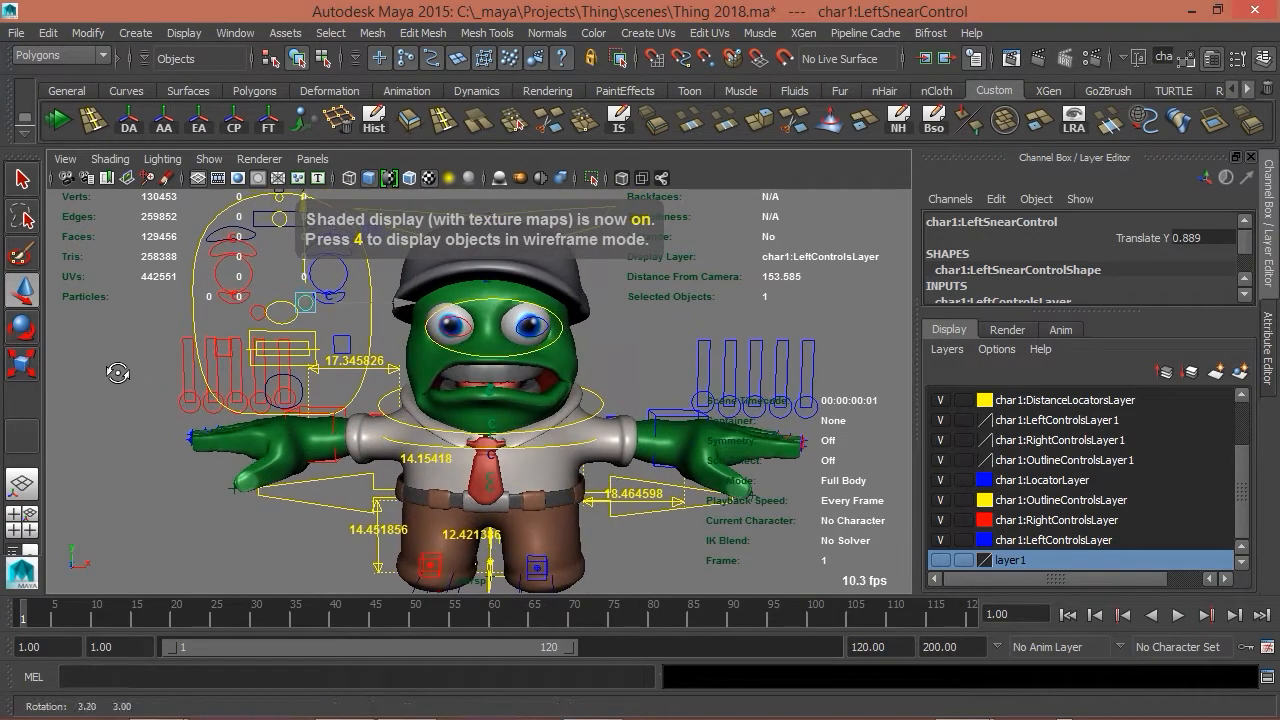
Raise SmileFrownControl to a Translate Y of 0.489 and return the left sneer control to rest.
left_click(320, 349)
mouse_move(280, 295)
left_mouse_down()
mouse_move(276, 330)
mouse_move(274, 300)
left_mouse_up()
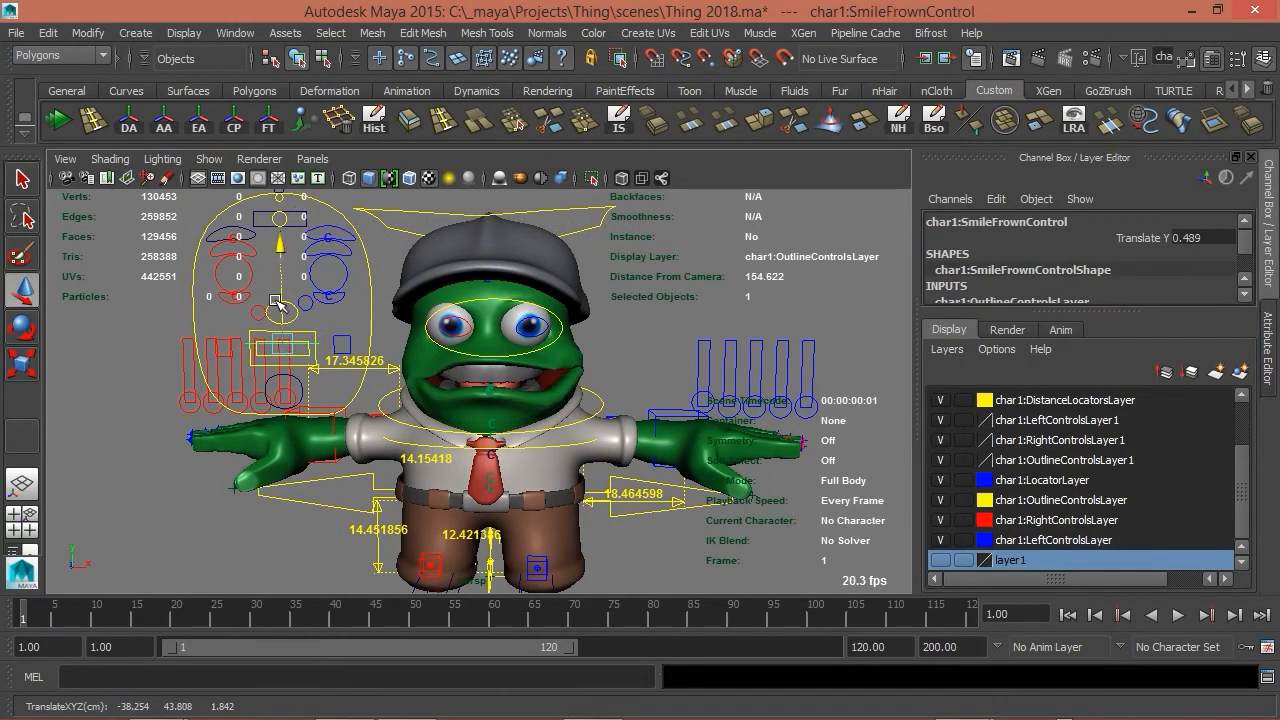
left_click(303, 296)
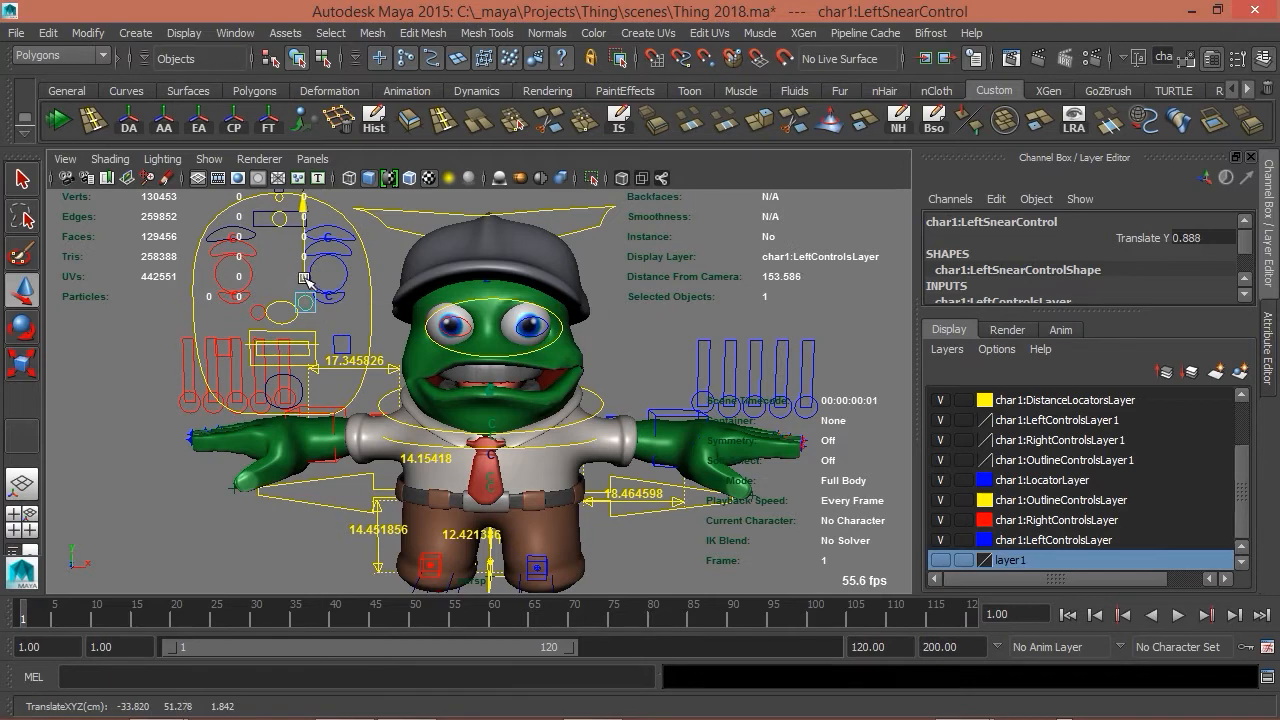
Lower LeftSmileFrownControl to a Translate Y of about -0.761 to pull down the left mouth corner.
left_click(346, 336)
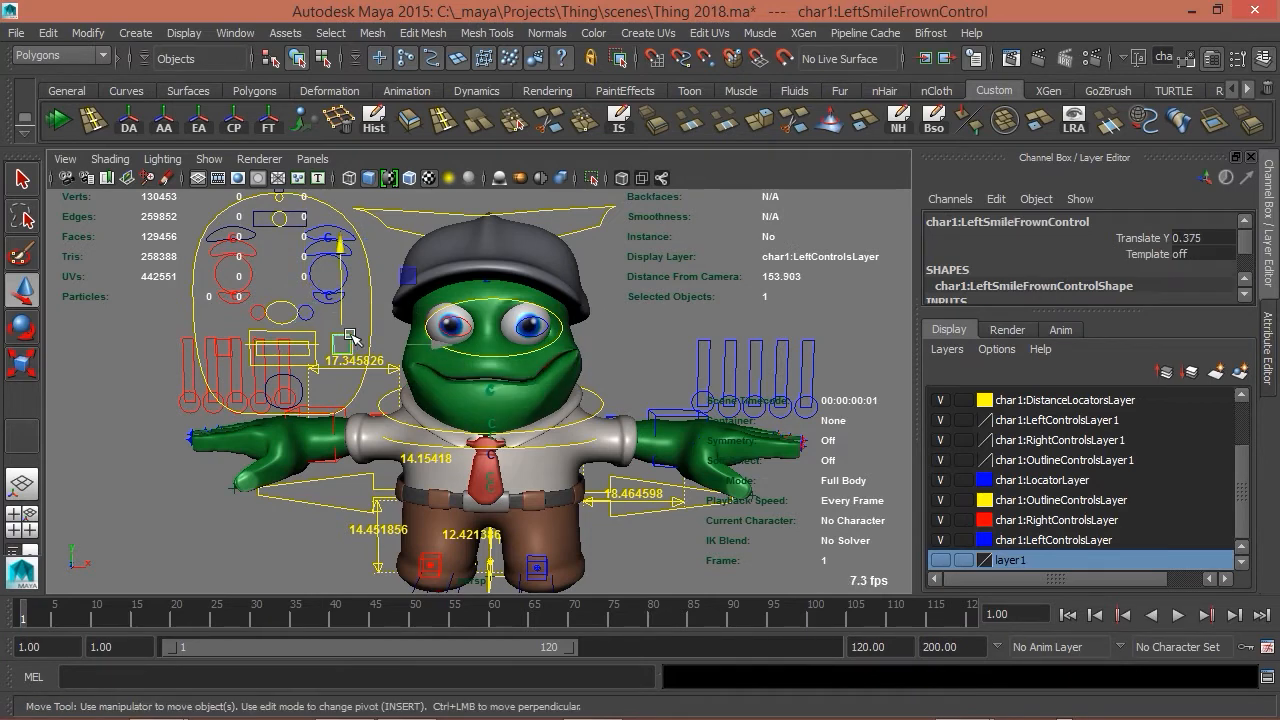
left_click(338, 330)
left_click(342, 336)
left_click_drag(342, 336, 300, 350)
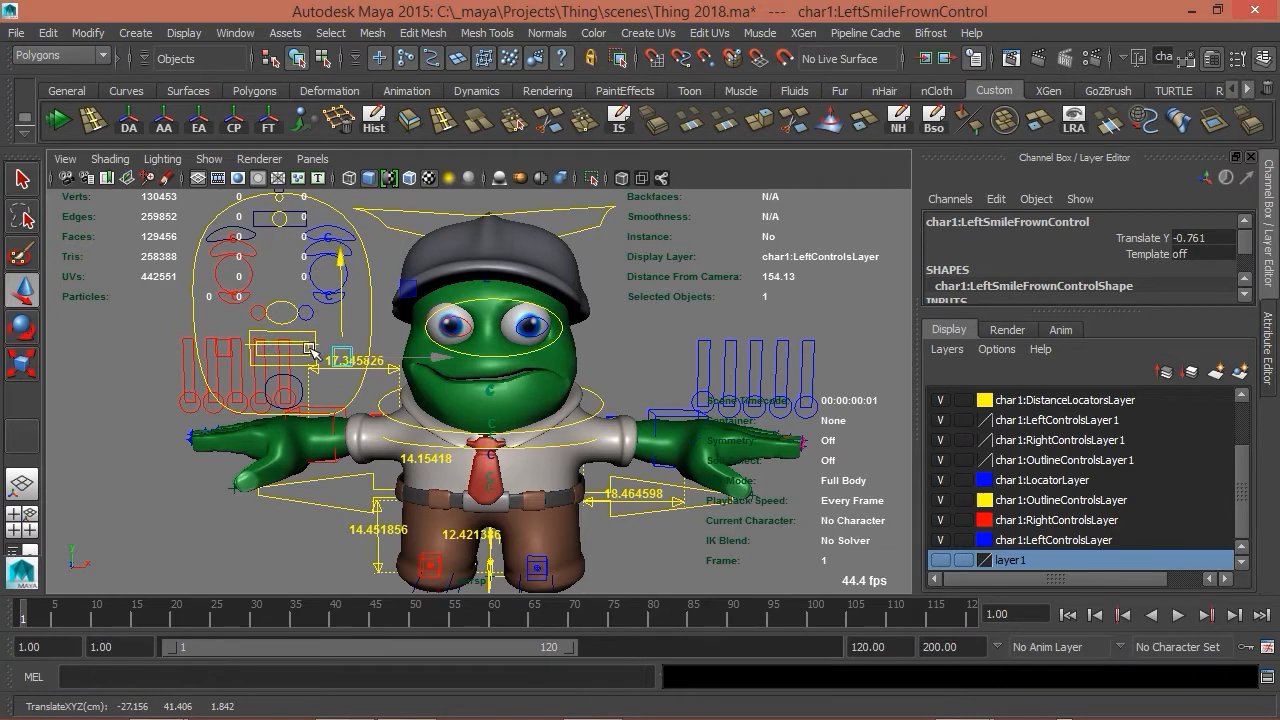
Open the character's mouth by lowering JawControl to a Translate Y of about -1.77.
left_click(313, 346)
left_click_drag(283, 290, 292, 384)
left_click(300, 345)
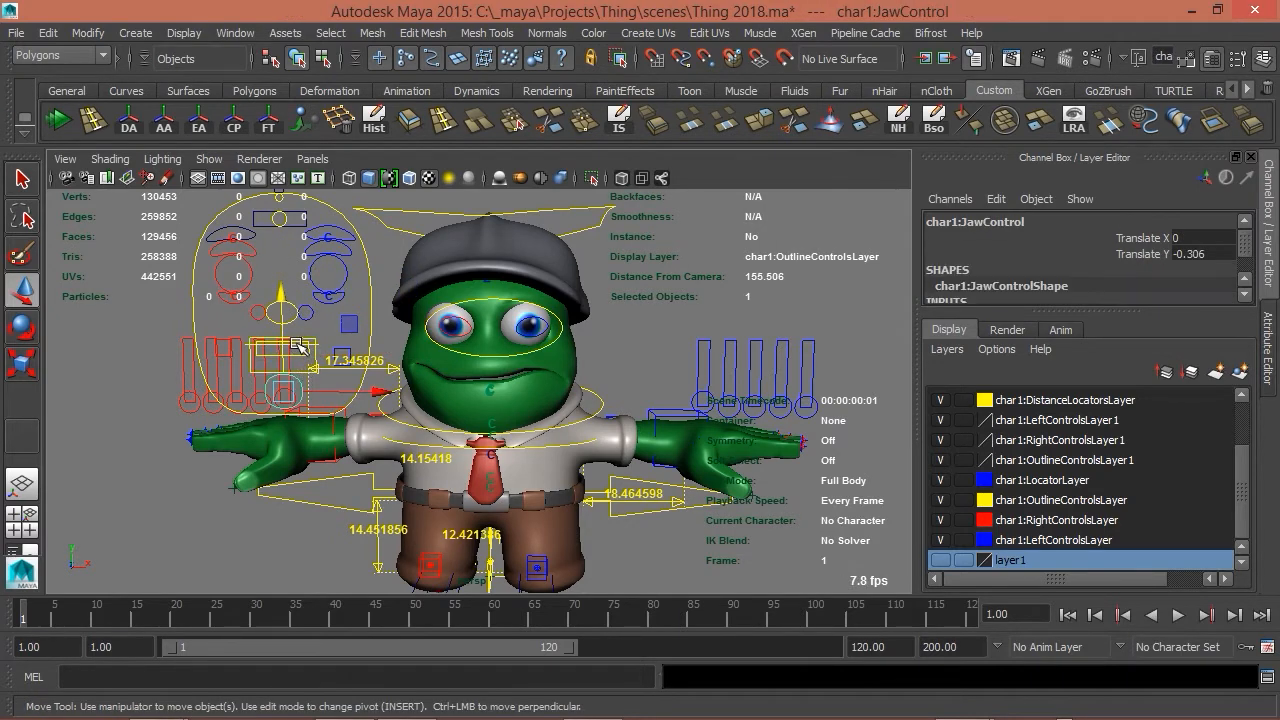
mouse_move(288, 320)
left_mouse_down()
mouse_move(284, 405)
mouse_move(283, 325)
mouse_move(280, 356)
mouse_move(277, 338)
left_mouse_up()
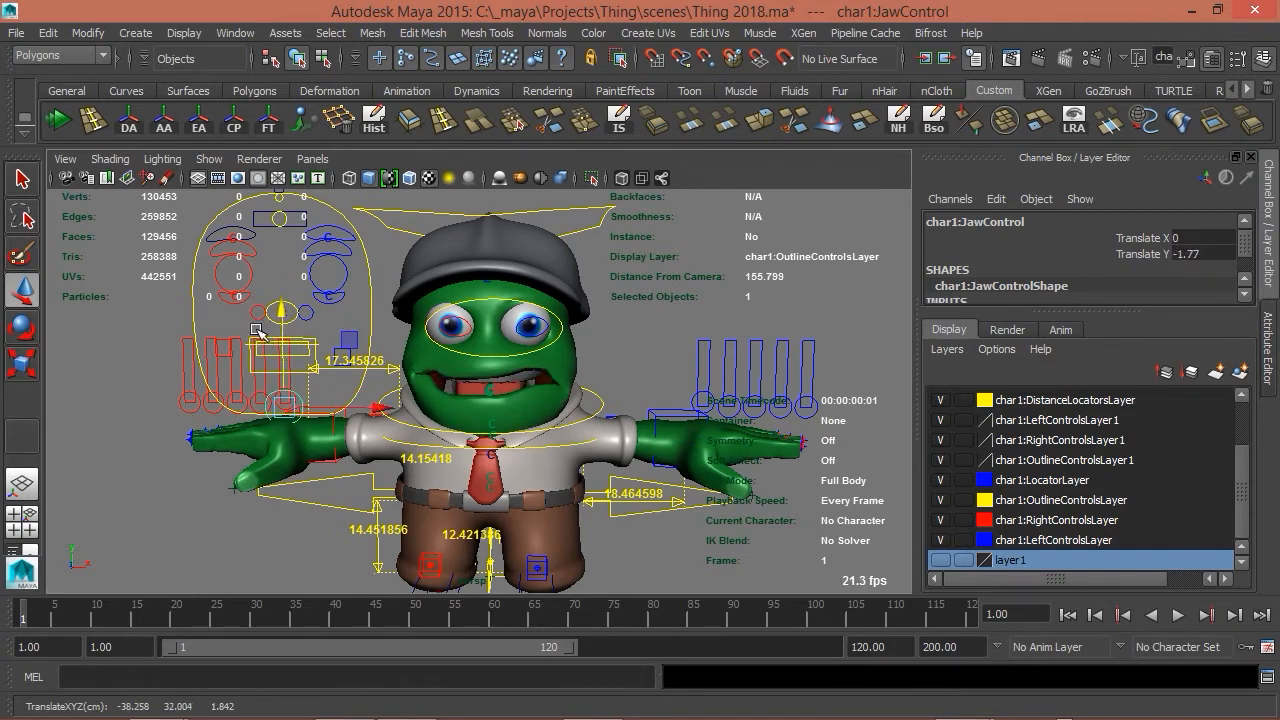
Move UpsetSadControl on the face control board to a Translate Y of 0.111.
left_click_drag(149, 315, 151, 332, "alt")
left_click_drag(268, 292, 260, 306, "alt")
left_click(272, 256)
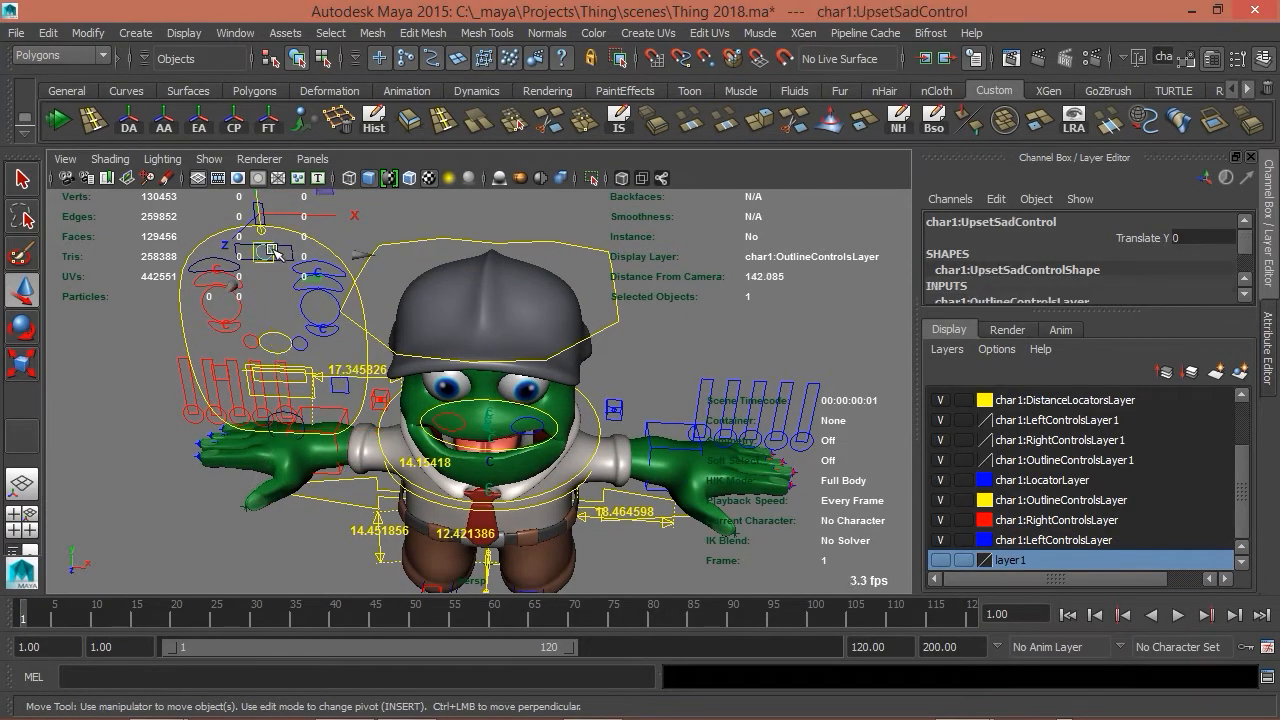
mouse_move(272, 256)
left_mouse_down()
mouse_move(258, 193)
mouse_move(264, 245)
left_mouse_up()
Examine the posed facial expression and rig controls from both sides of the character.
left_click_drag(166, 368, 313, 354, "alt")
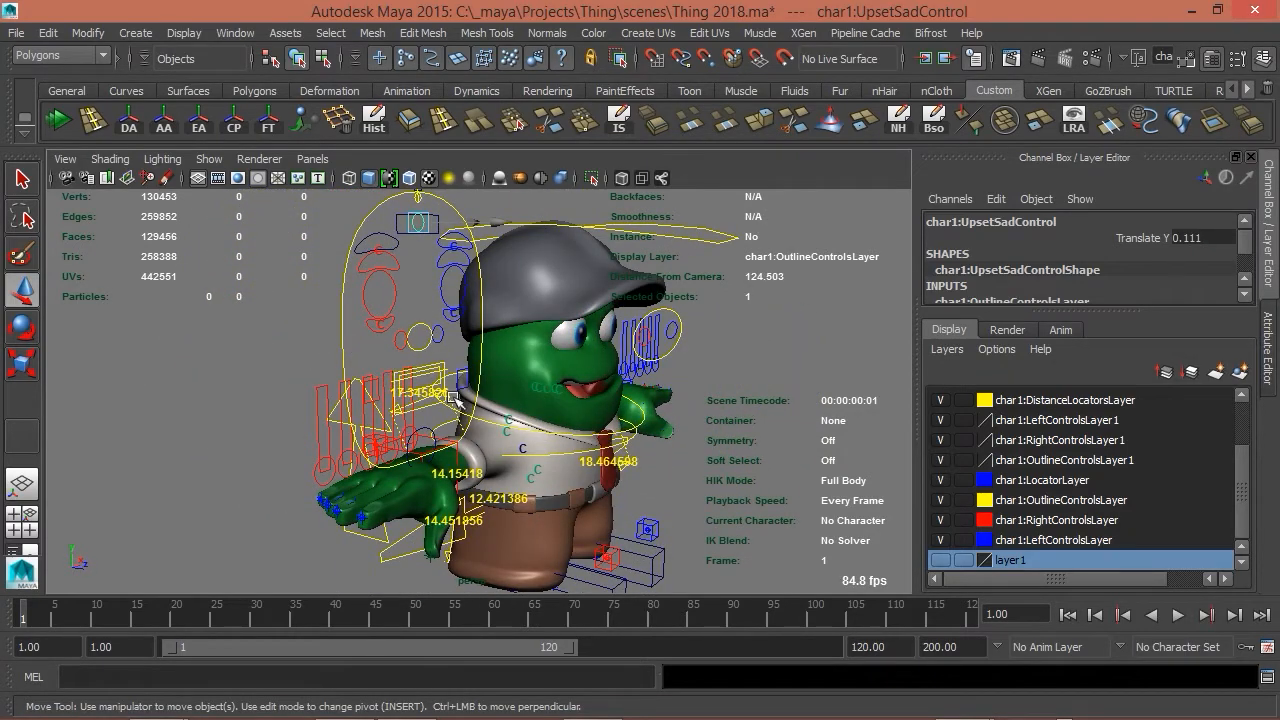
left_click_drag(850, 348, 684, 321, "alt")
left_click_drag(846, 285, 784, 302, "alt")
left_click_drag(769, 453, 803, 448, "alt")
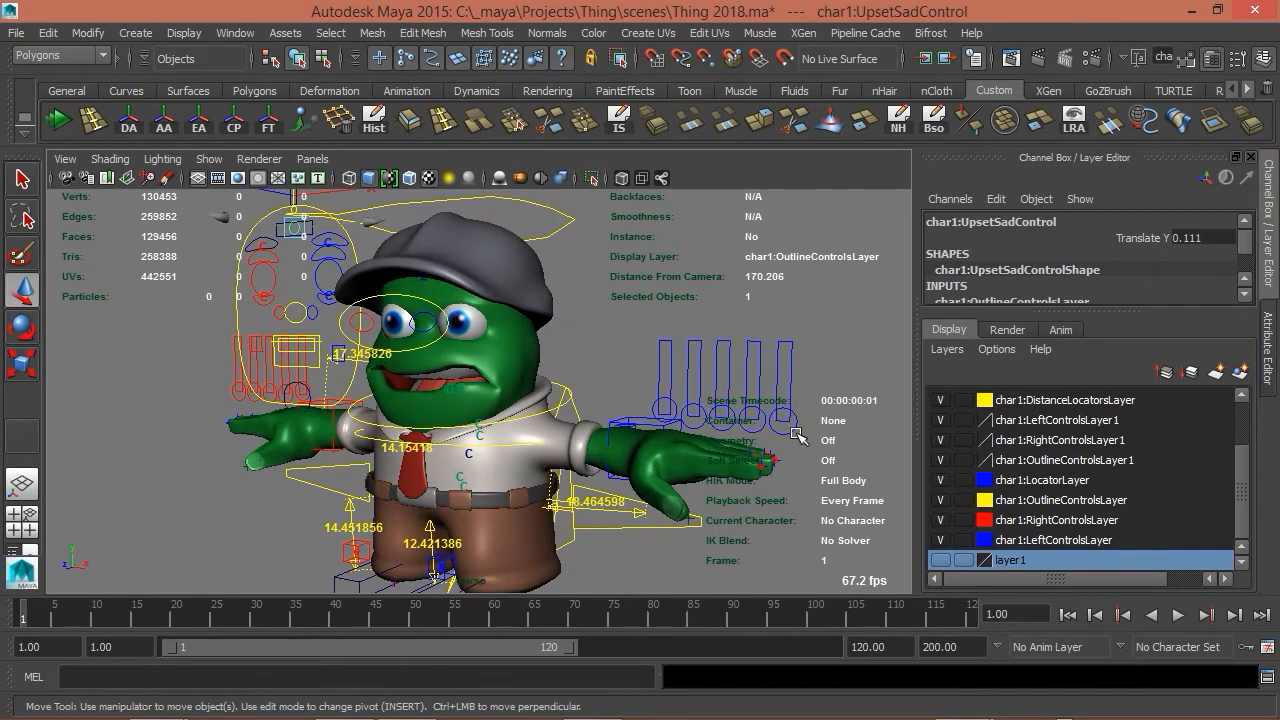
Move eyes_control to a Translate X of about 5.82 and Translate Y of about -2.512 to redirect the character's gaze.
mouse_move(600, 349)
left_mouse_down("alt")
mouse_move(643, 355)
mouse_move(603, 366)
left_mouse_up("alt")
left_click(564, 366)
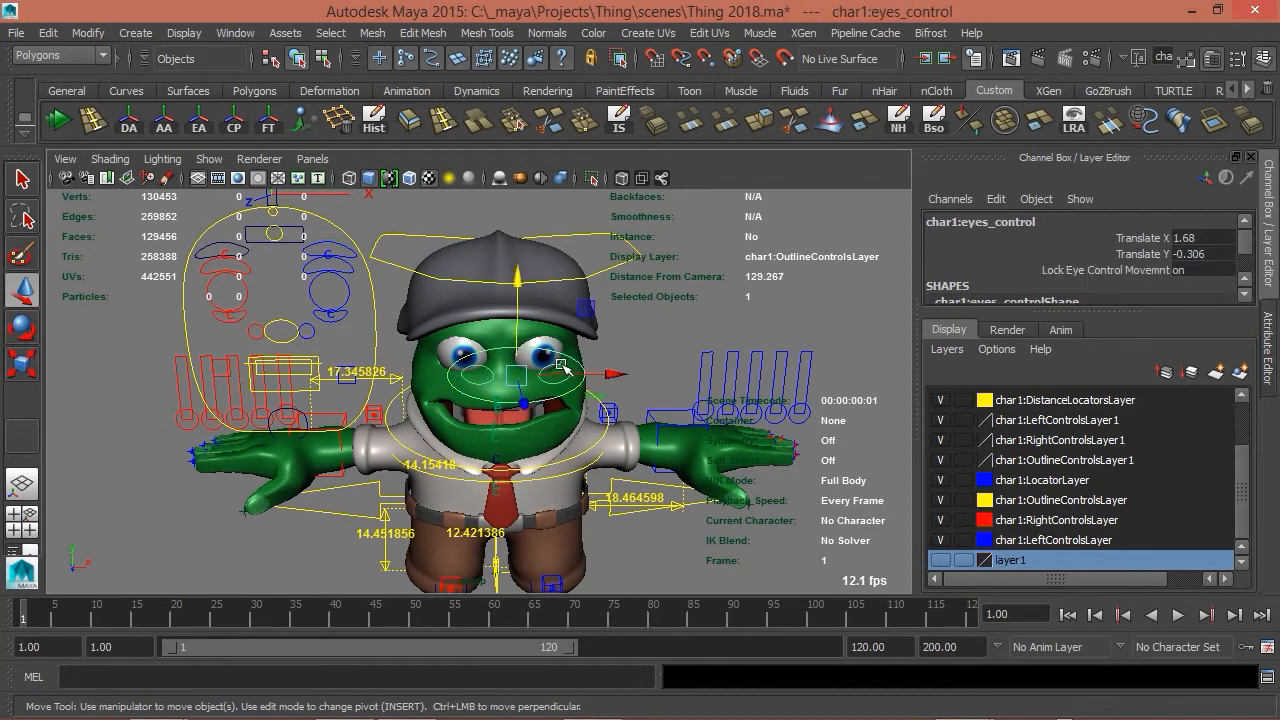
mouse_move(543, 374)
left_mouse_down()
mouse_move(604, 375)
mouse_move(457, 365)
mouse_move(440, 335)
mouse_move(467, 377)
mouse_move(403, 382)
mouse_move(492, 403)
mouse_move(540, 389)
left_mouse_up()
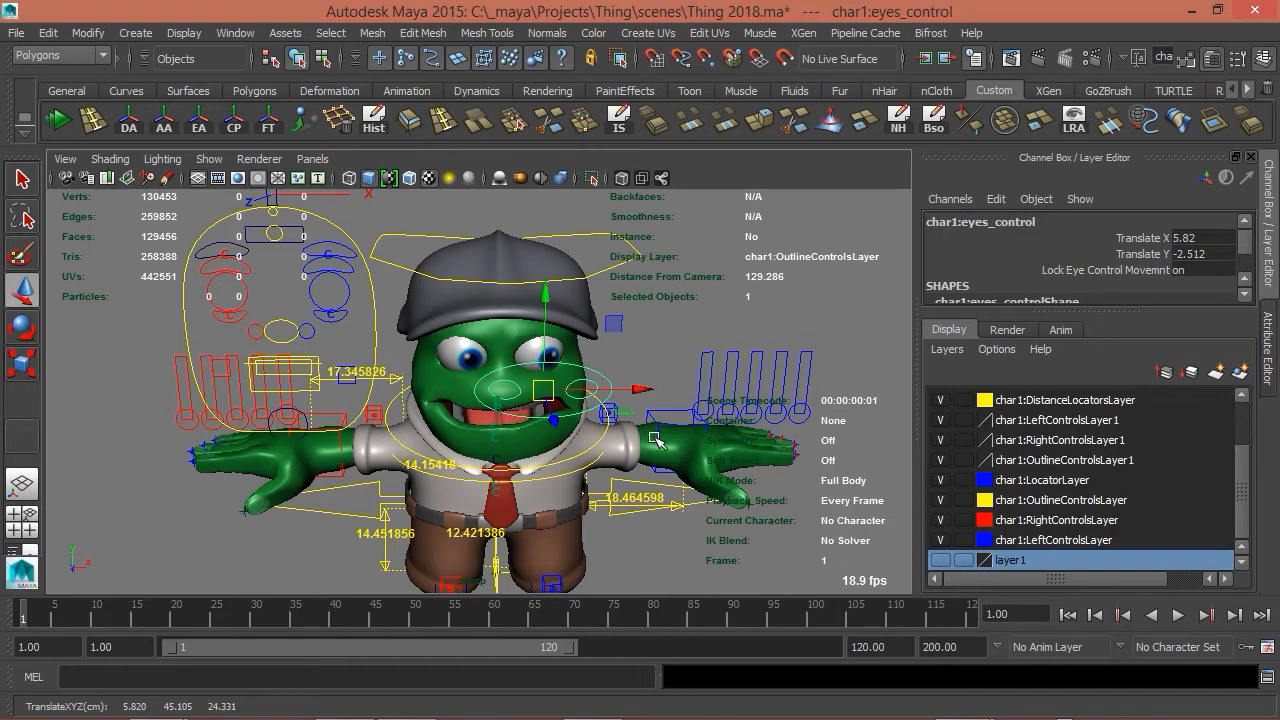
left_click_drag(686, 334, 800, 420, "alt")
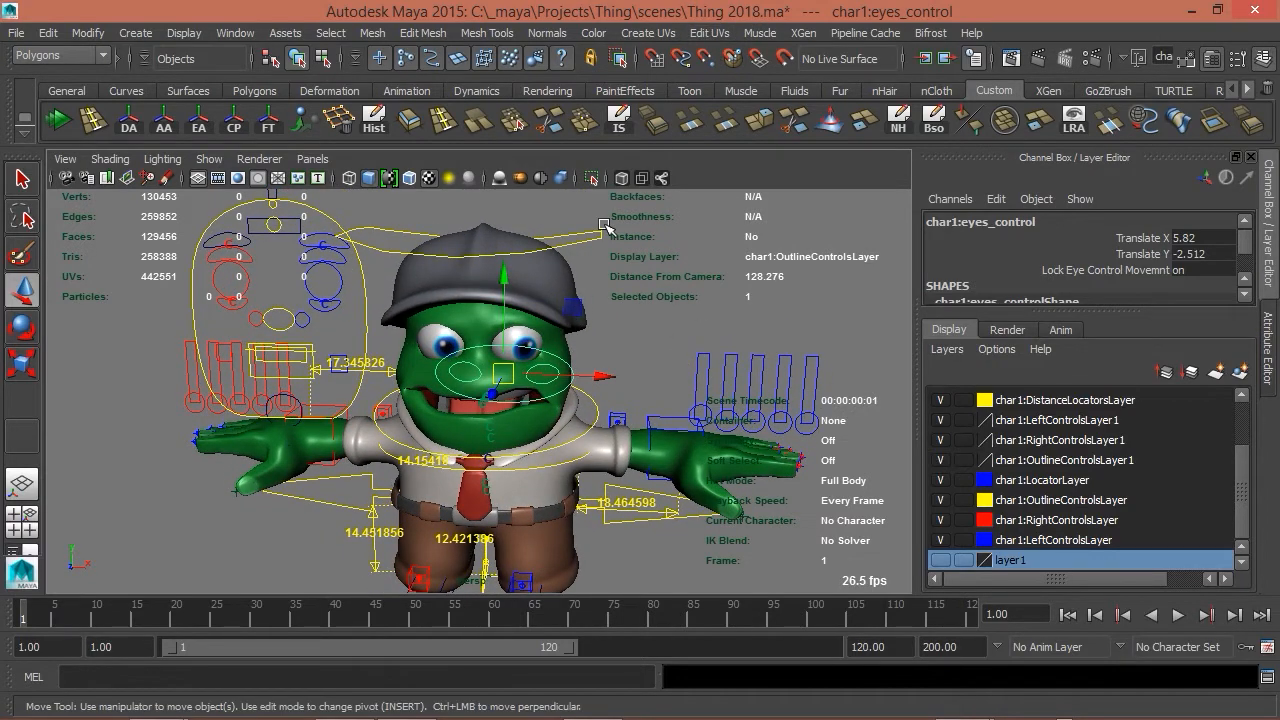
left_click_drag(641, 345, 694, 263, "alt")
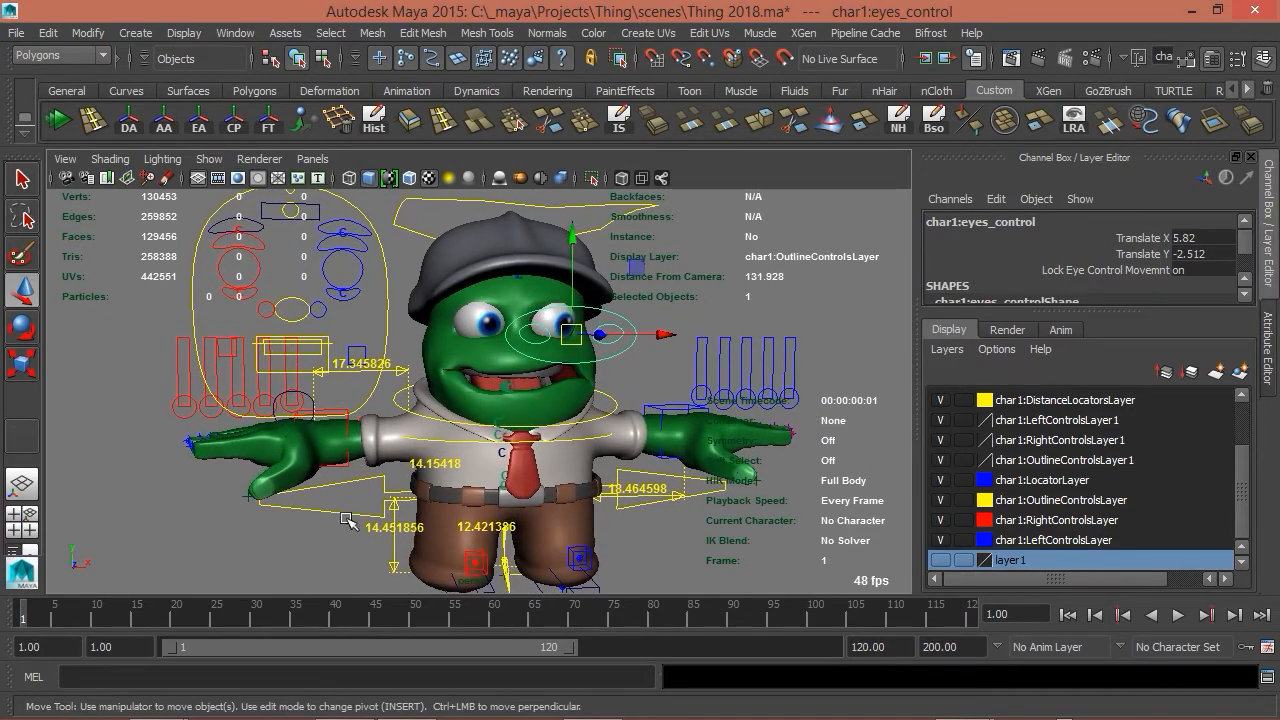
Try lowering and raising the character's hips with control_curve_hip_control, and undo the movement.
left_click(375, 488)
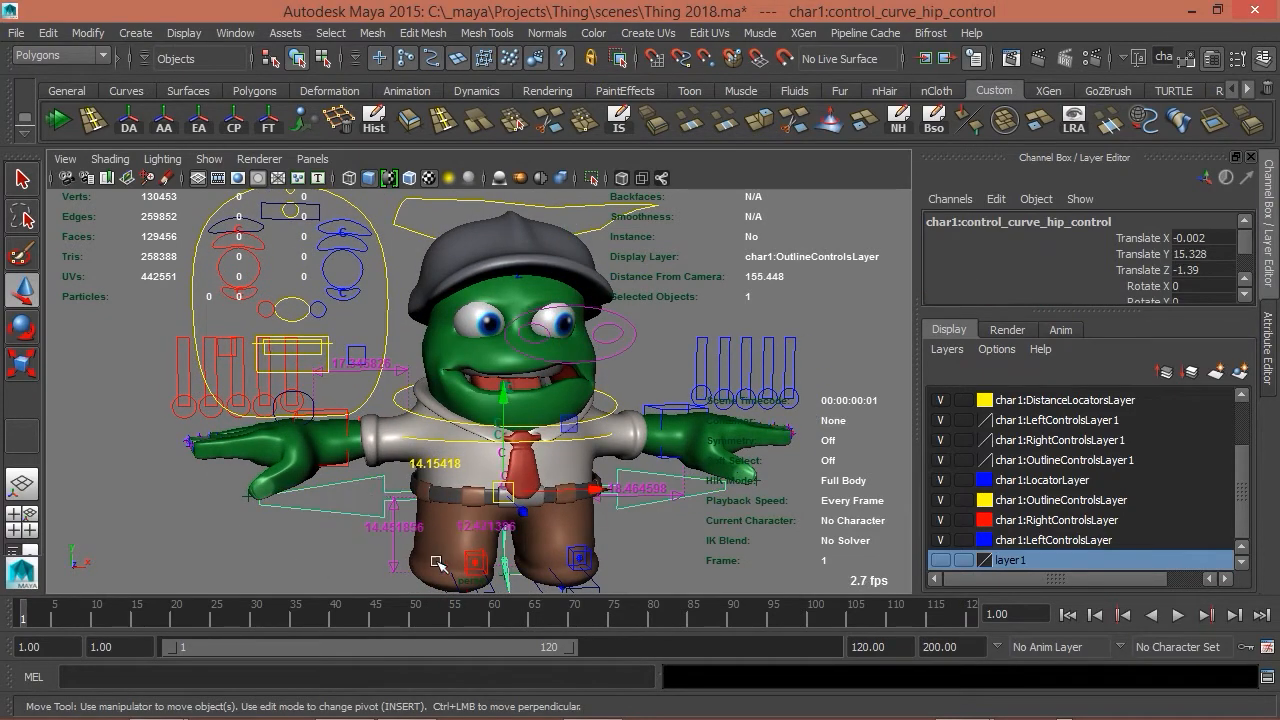
left_click_drag(358, 543, 472, 580, "alt")
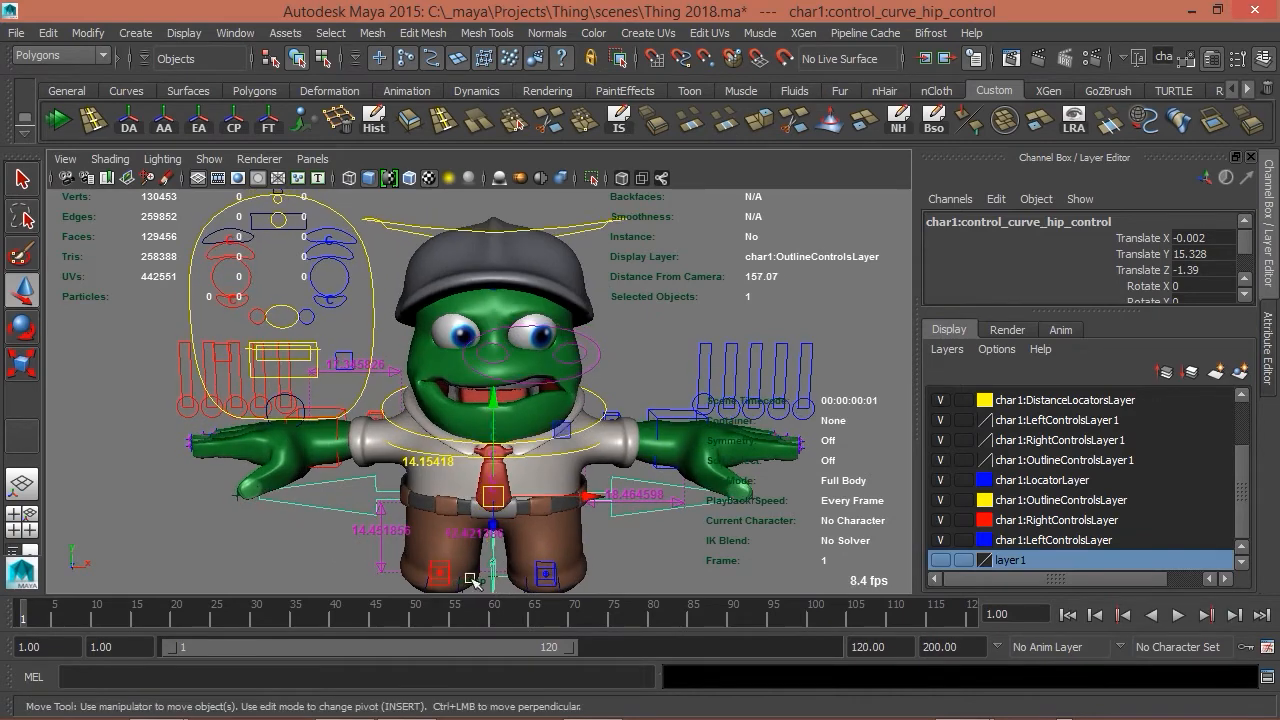
mouse_move(338, 554)
left_mouse_down("alt")
mouse_move(328, 563)
mouse_move(351, 563)
left_mouse_up("alt")
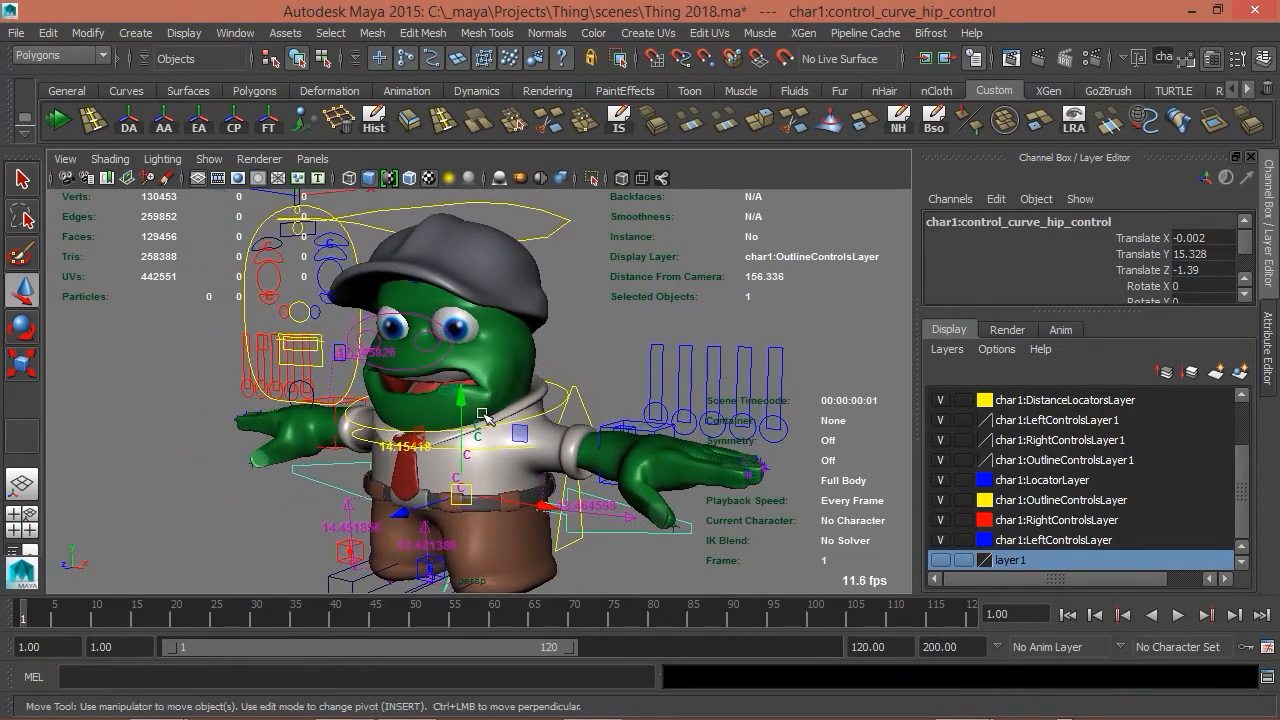
left_click_drag(461, 401, 455, 410)
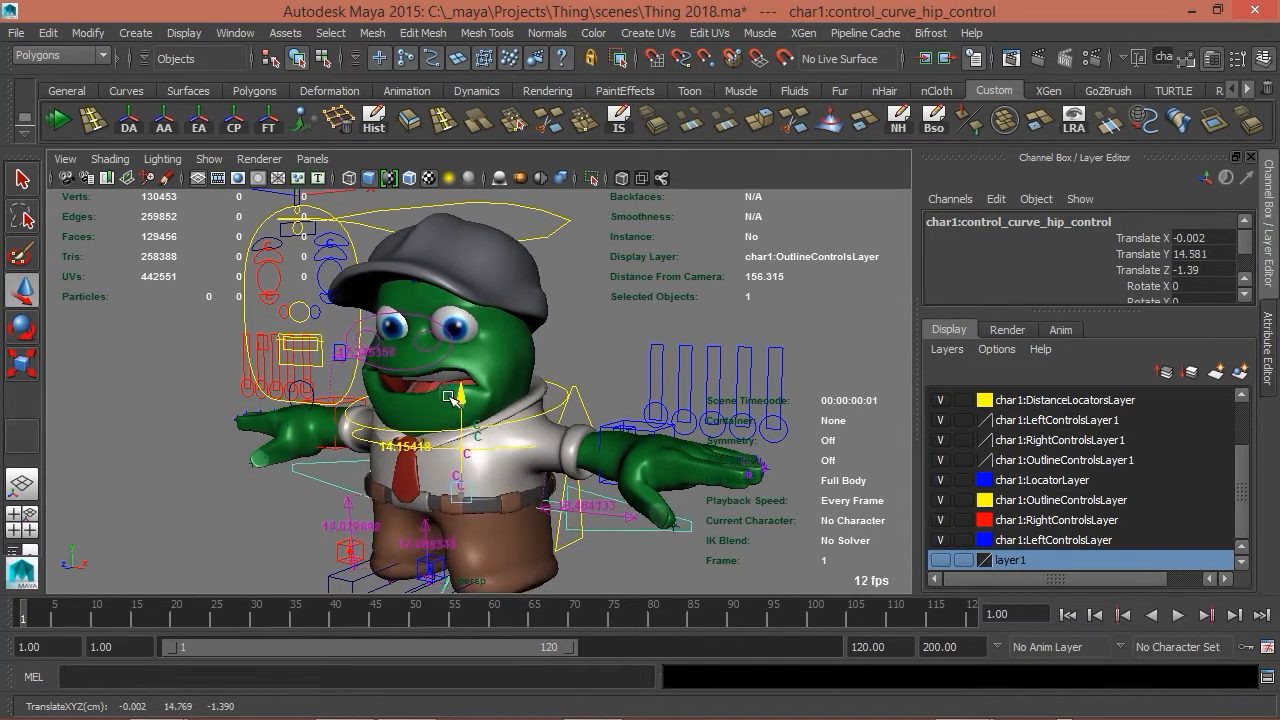
mouse_move(446, 398)
left_mouse_down()
mouse_move(458, 420)
mouse_move(450, 392)
left_mouse_up()
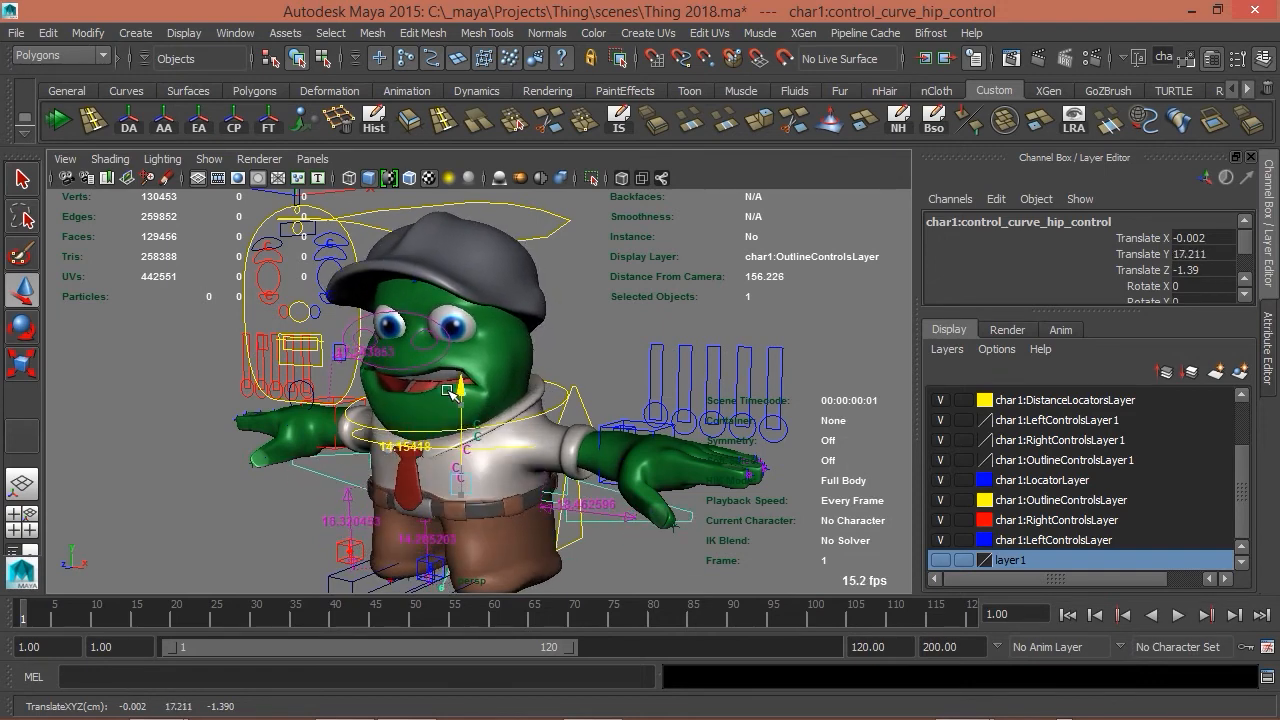
key("ctrl+z")
Try moving the whole character with control_curve_full_body_control, and undo the move.
left_click(578, 392)
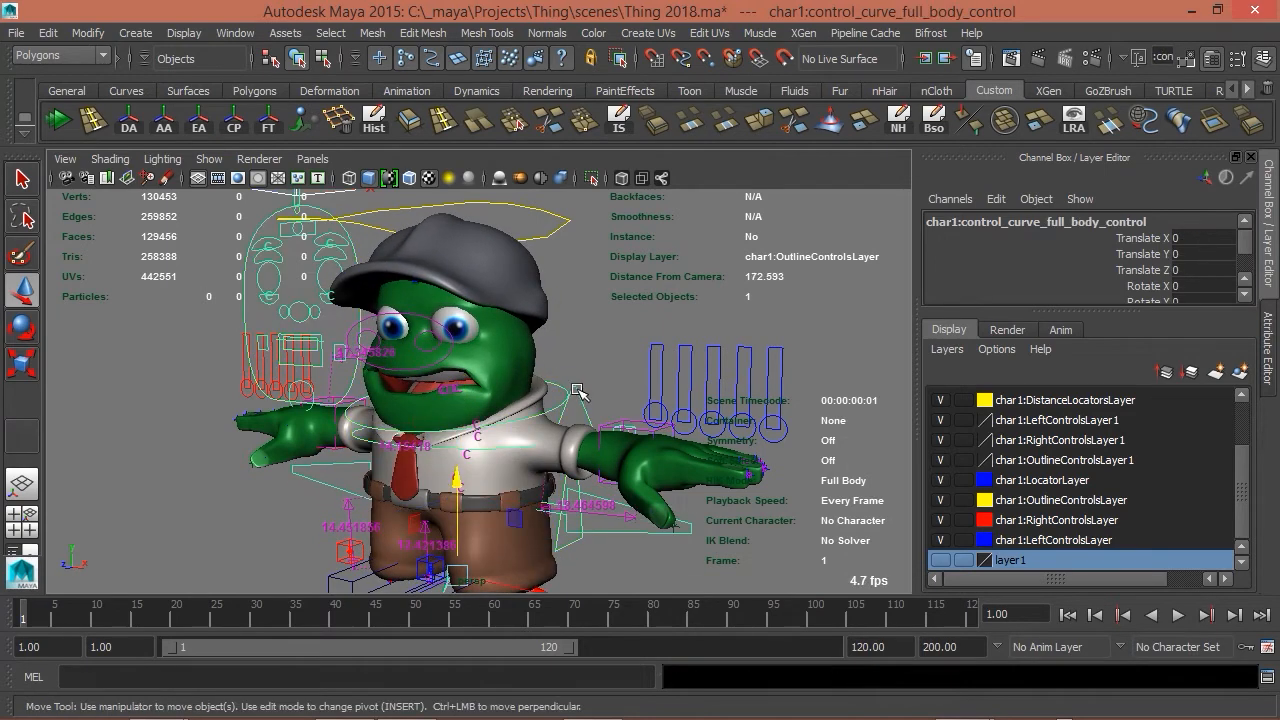
left_click_drag(463, 481, 482, 455)
key("ctrl+z")
left_click_drag(237, 533, 329, 560, "alt")
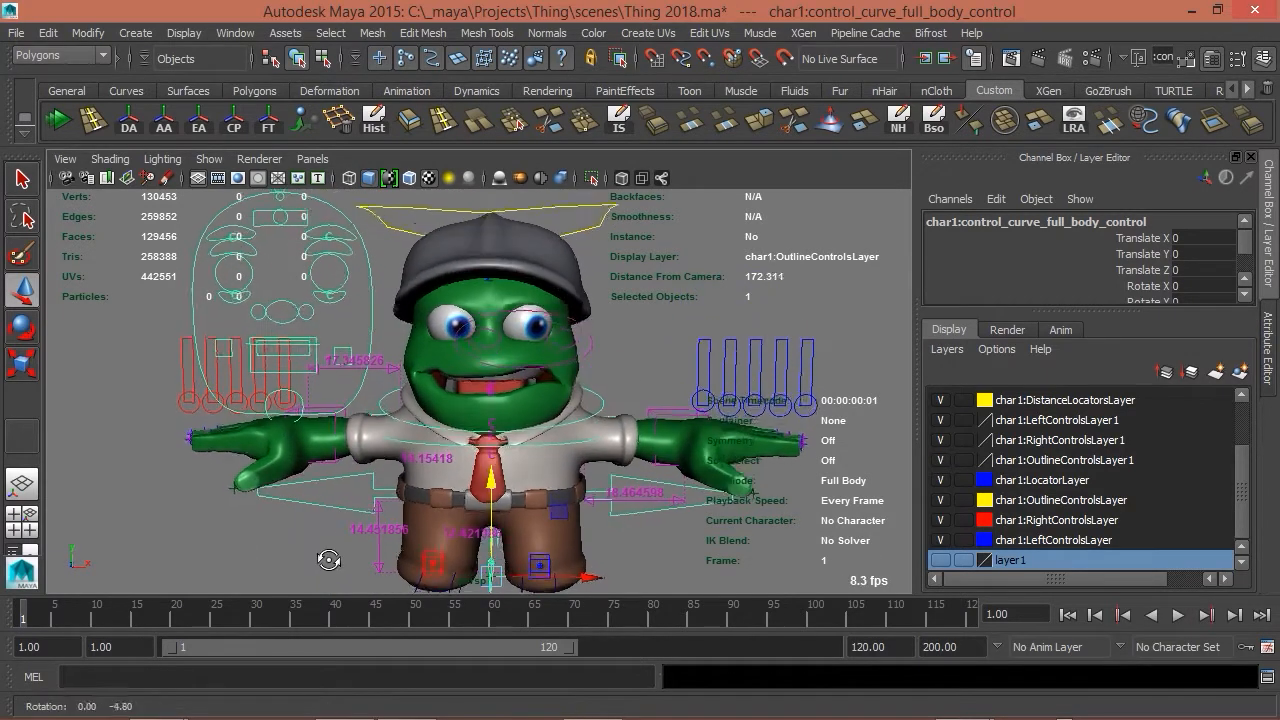
scroll(329, 560, "down", 3)
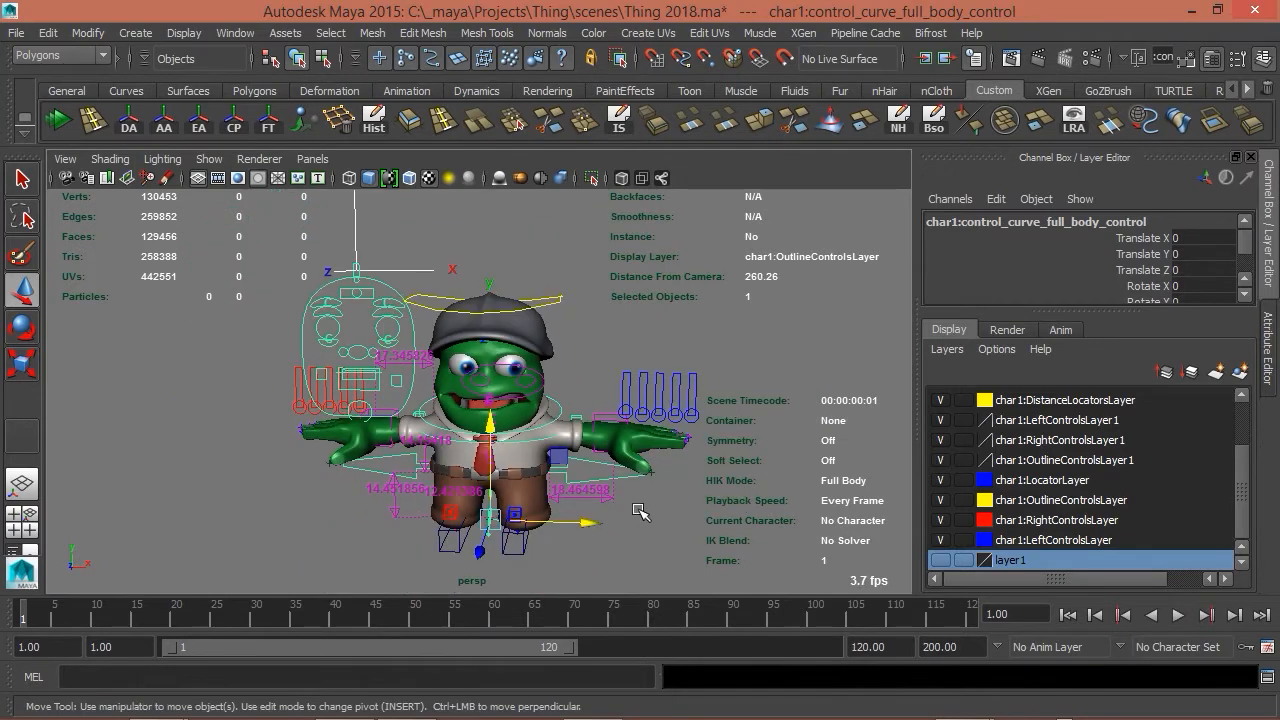
left_click_drag(660, 512, 690, 518, "alt")
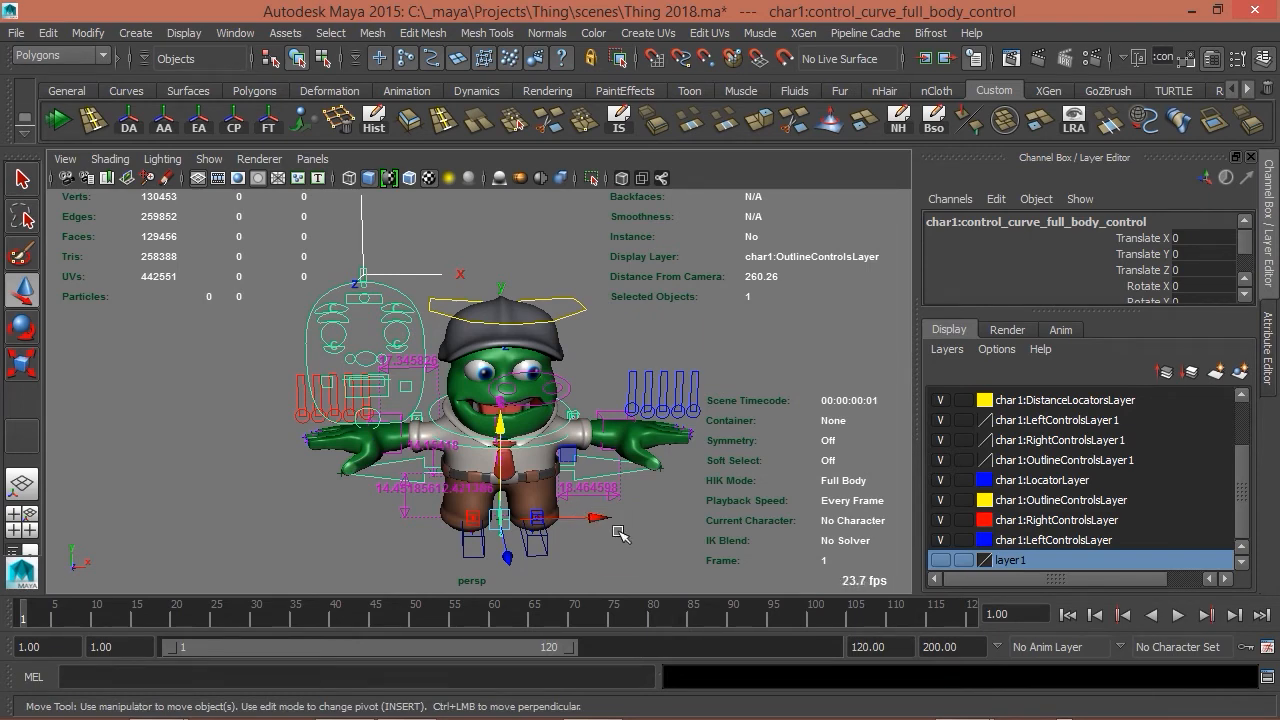
left_click_drag(592, 564, 533, 538, "alt")
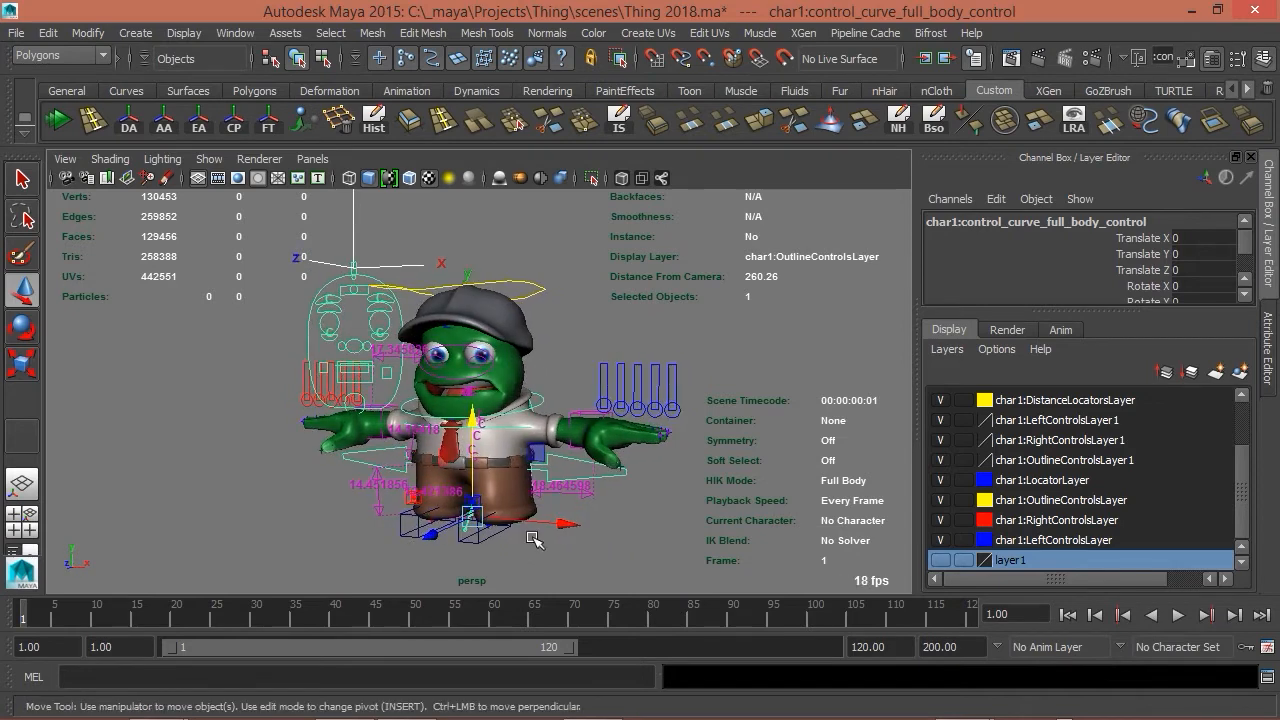
Try shifting left_foot_joint_control vertically to a Translate Y of about -0.291, and undo the shift.
left_click(474, 541)
mouse_move(503, 449)
left_mouse_down()
mouse_move(502, 468)
mouse_move(492, 446)
left_mouse_up()
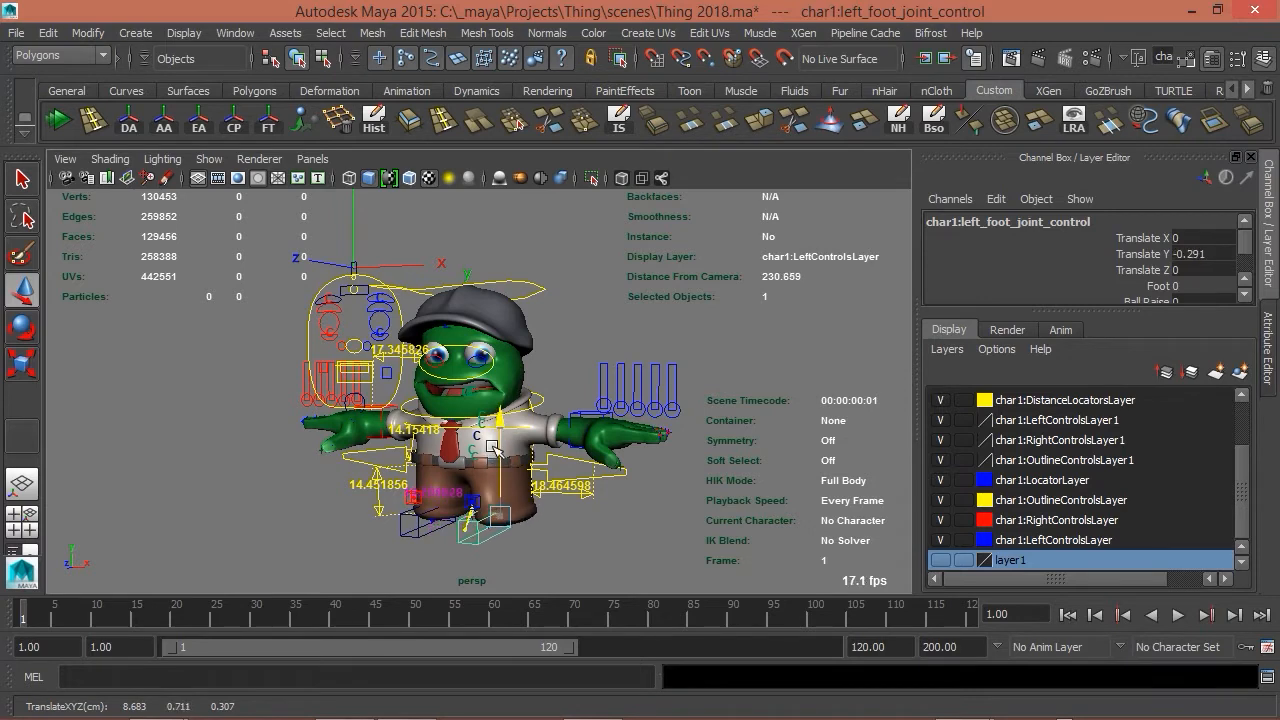
key("ctrl+z")
left_click_drag(298, 516, 349, 545, "alt")
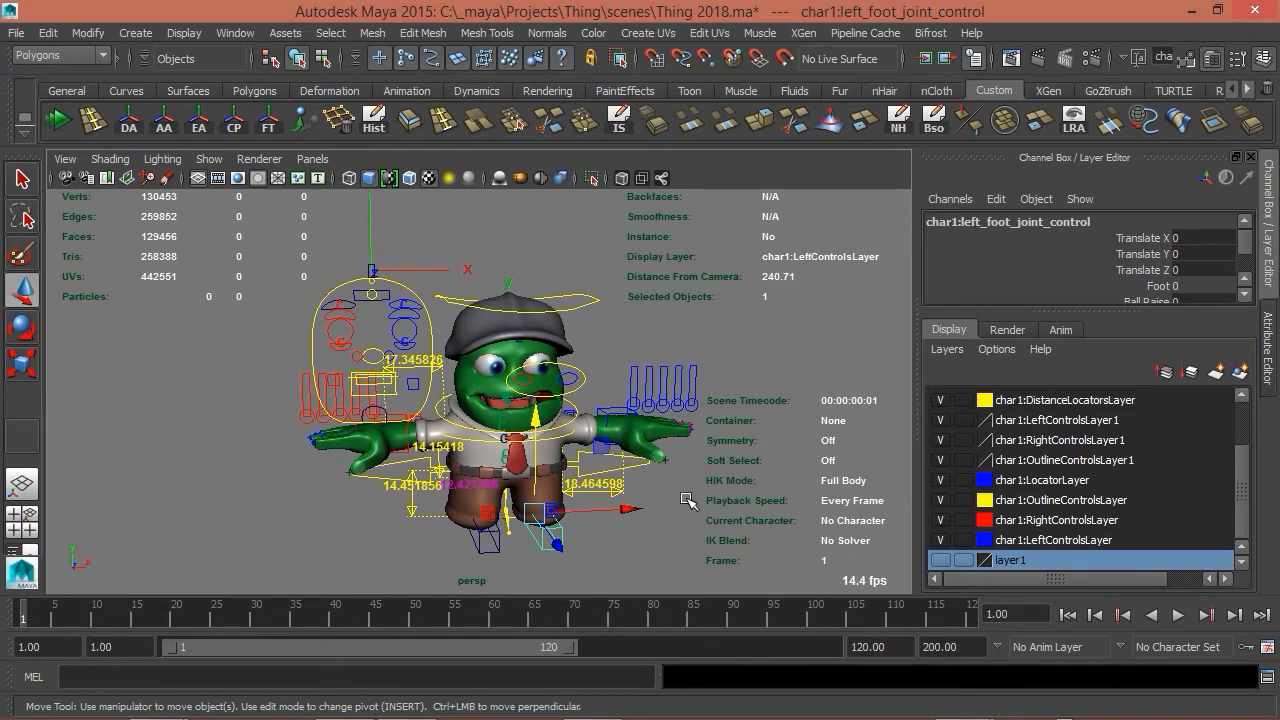
left_click_drag(662, 526, 612, 533, "alt")
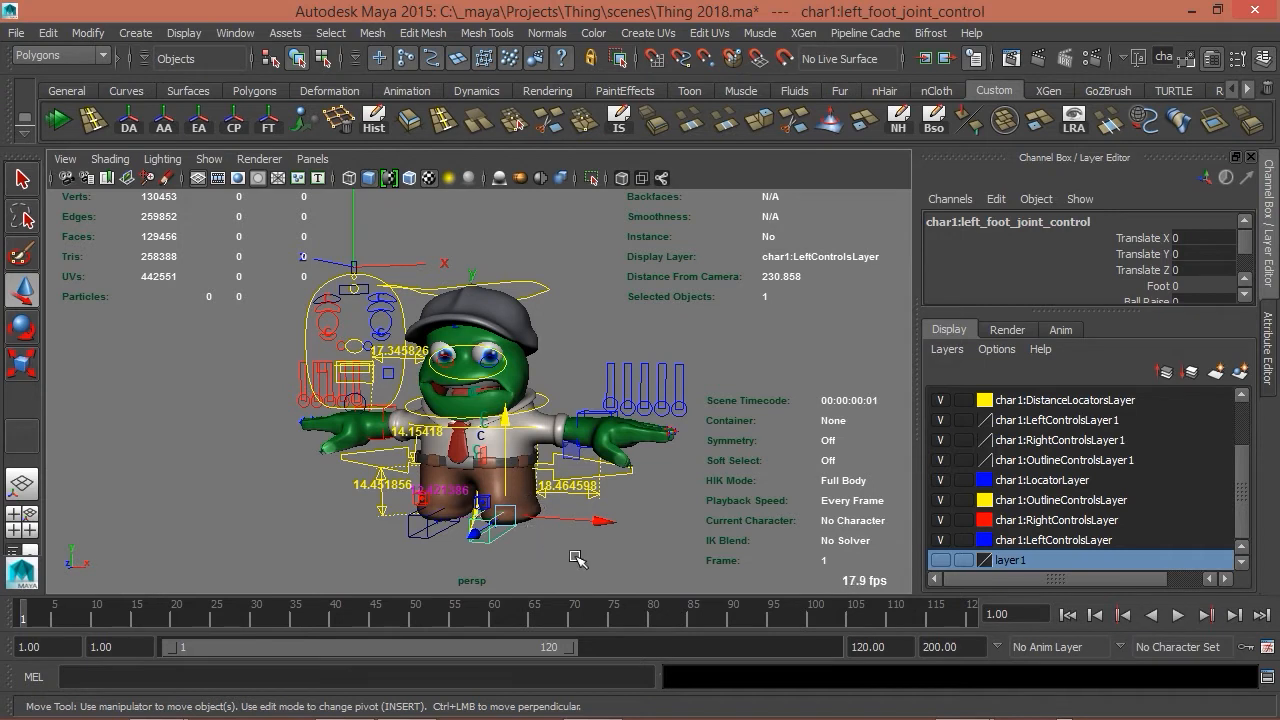
Try lifting the left foot by raising left_foot_joint_control to a Translate Y of about 1.723, and undo the lift.
left_click(533, 562)
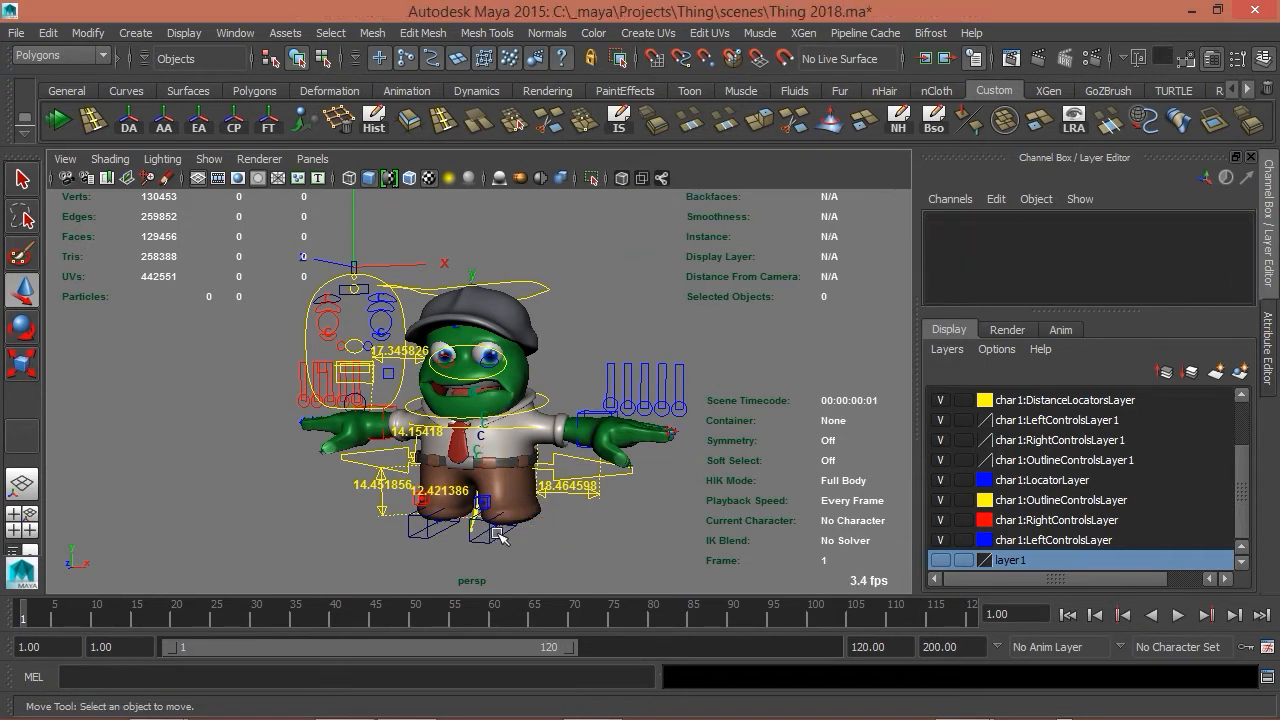
left_click(499, 530)
left_click_drag(503, 462, 507, 465)
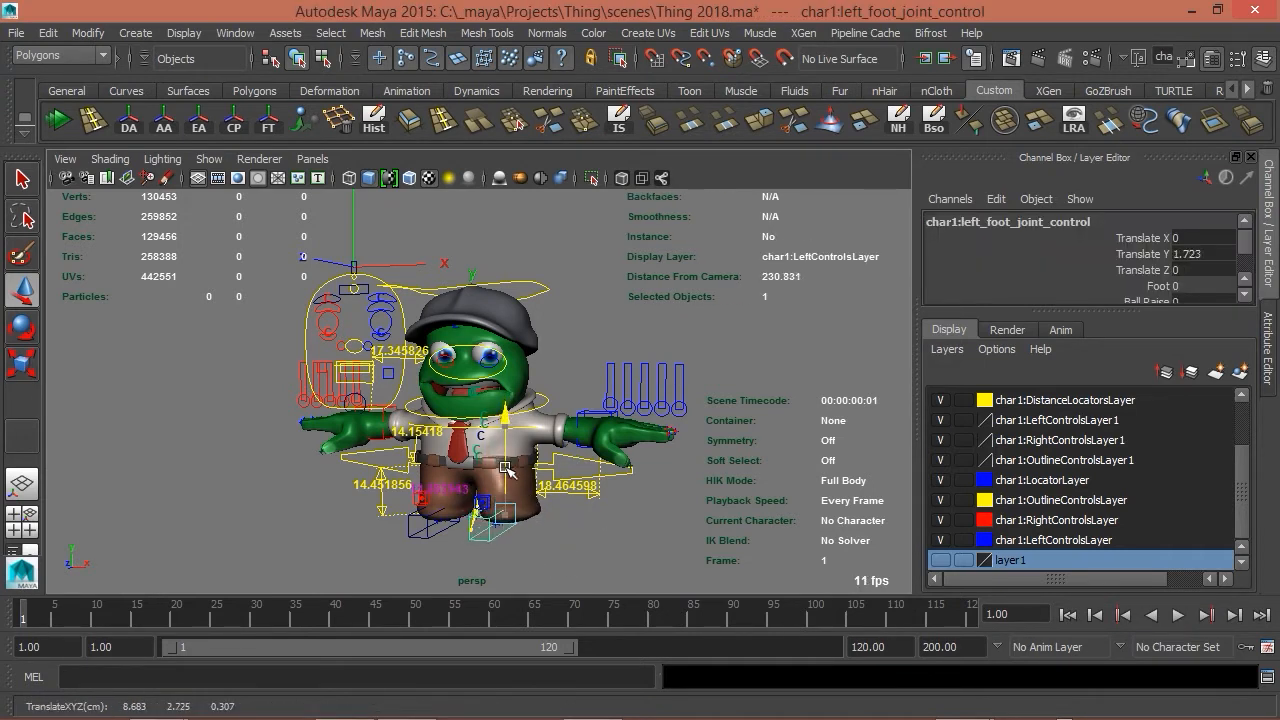
key("ctrl+z")
left_click_drag(520, 552, 603, 470, "alt")
left_click_drag(643, 370, 705, 383, "alt")
mouse_move(702, 379)
left_mouse_down("alt")
mouse_move(680, 382)
mouse_move(717, 371)
mouse_move(705, 380)
left_mouse_up("alt")
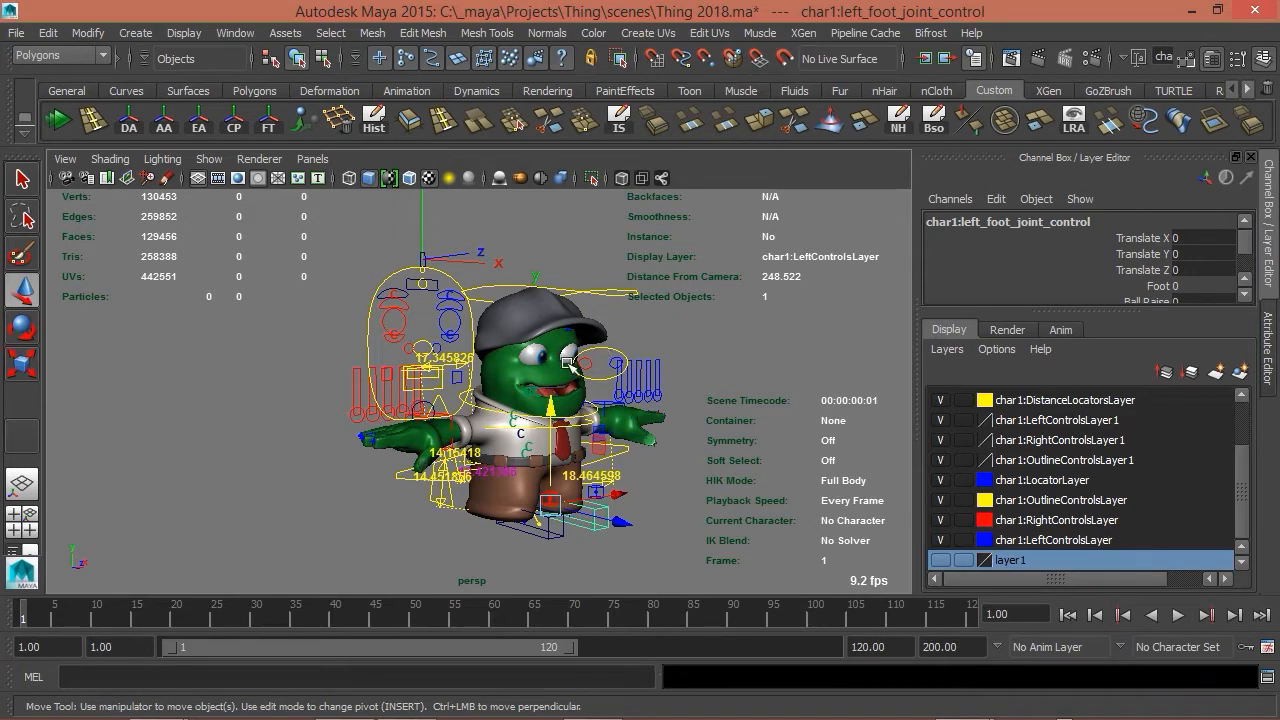
left_click_drag(805, 386, 724, 373, "alt")
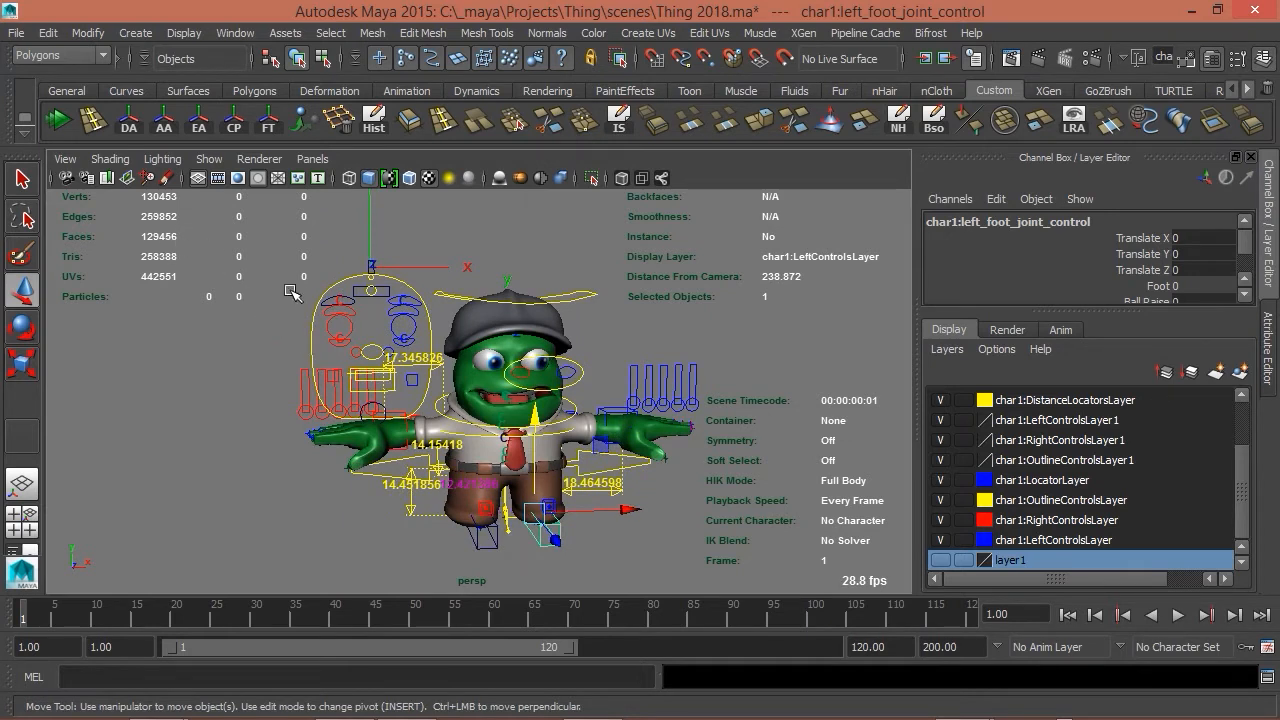
left_click_drag(200, 449, 183, 454, "alt")
Inspect the character's separate Body and HandLeft meshes by selecting them one after the other.
left_click(486, 382)
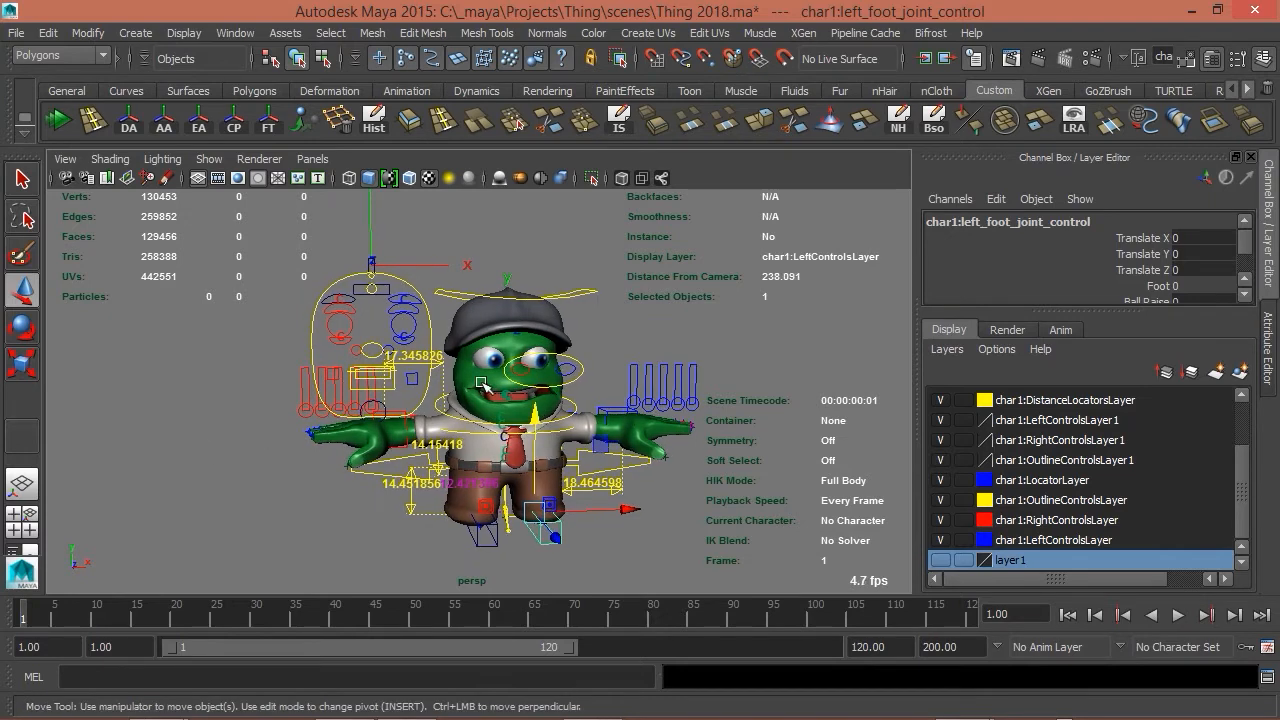
left_click(481, 451)
left_click_drag(310, 522, 273, 459, "alt")
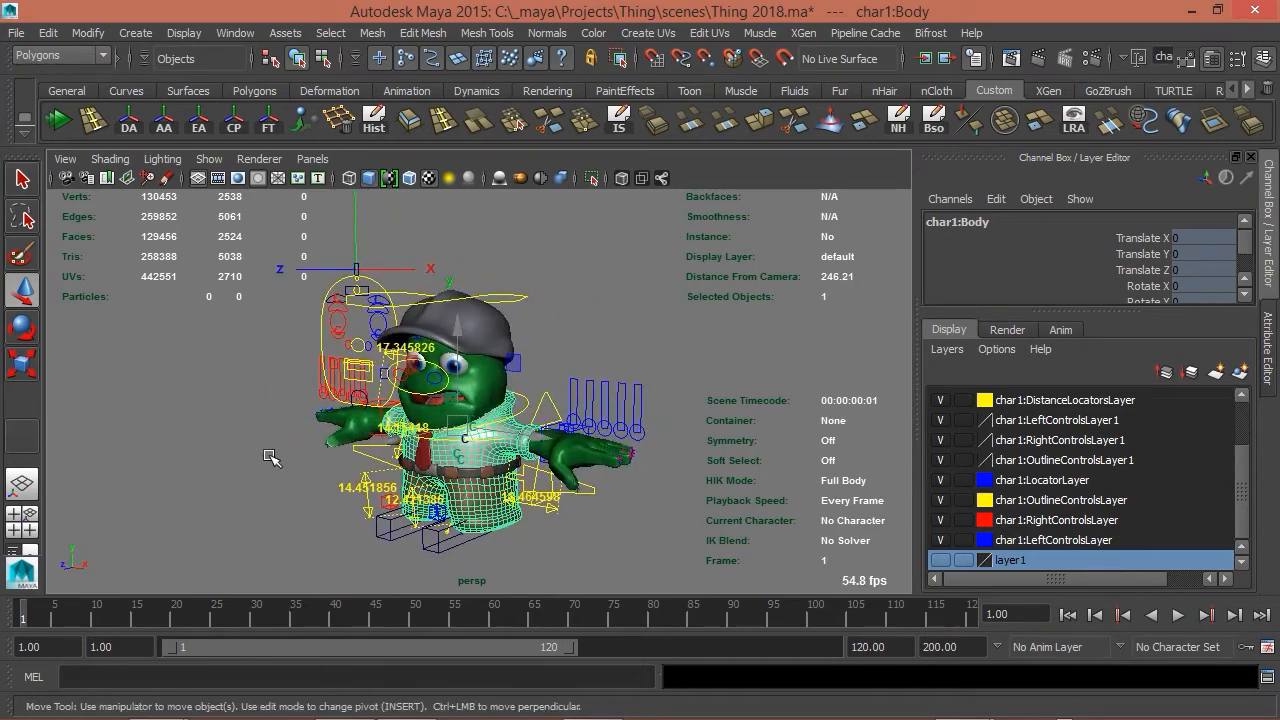
left_click(578, 440)
left_click(572, 472)
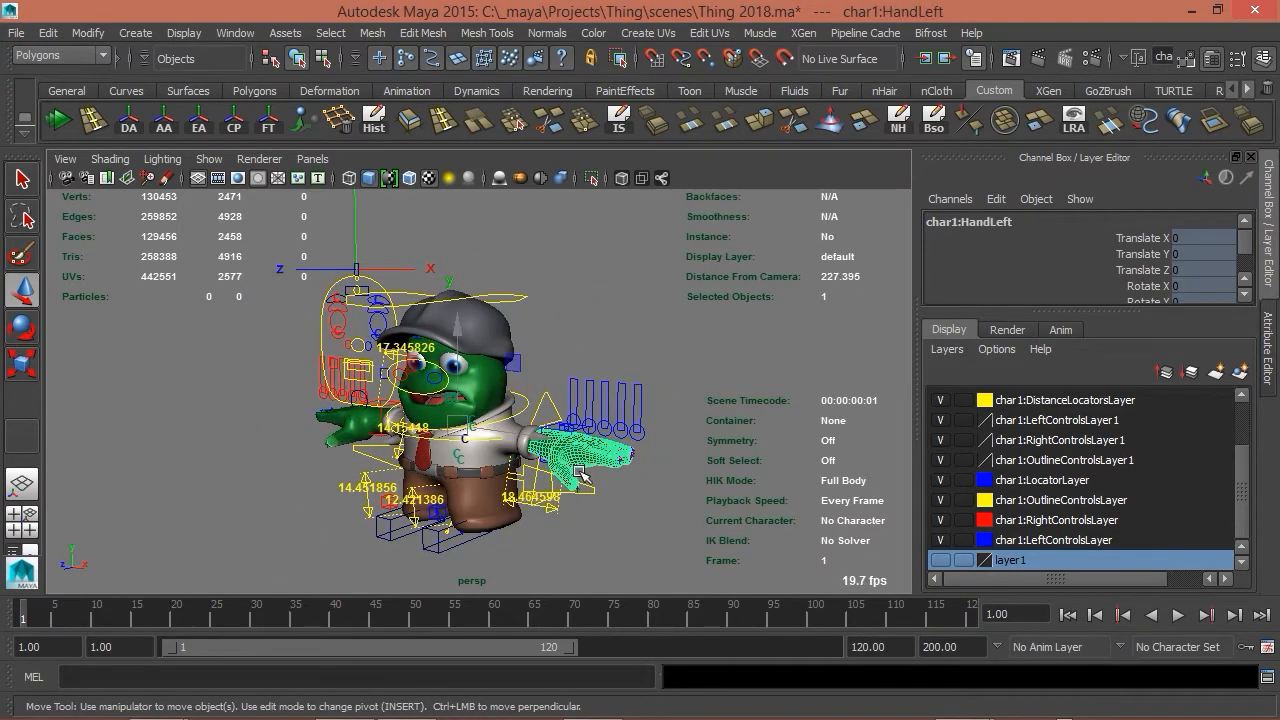
left_click_drag(595, 527, 241, 397, "alt")
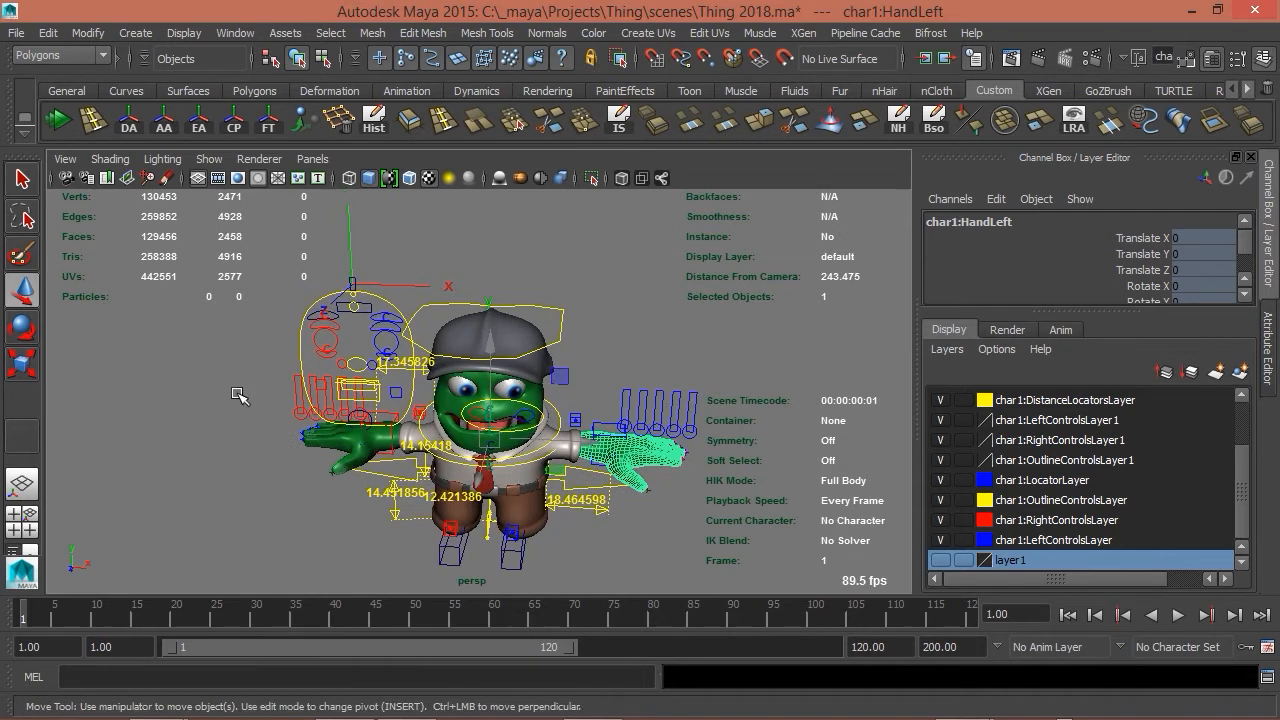
Inspect the right hand's index and thumb joints, the body mesh and the Helmet mesh by selecting each in turn.
left_click(364, 444)
left_click(326, 436)
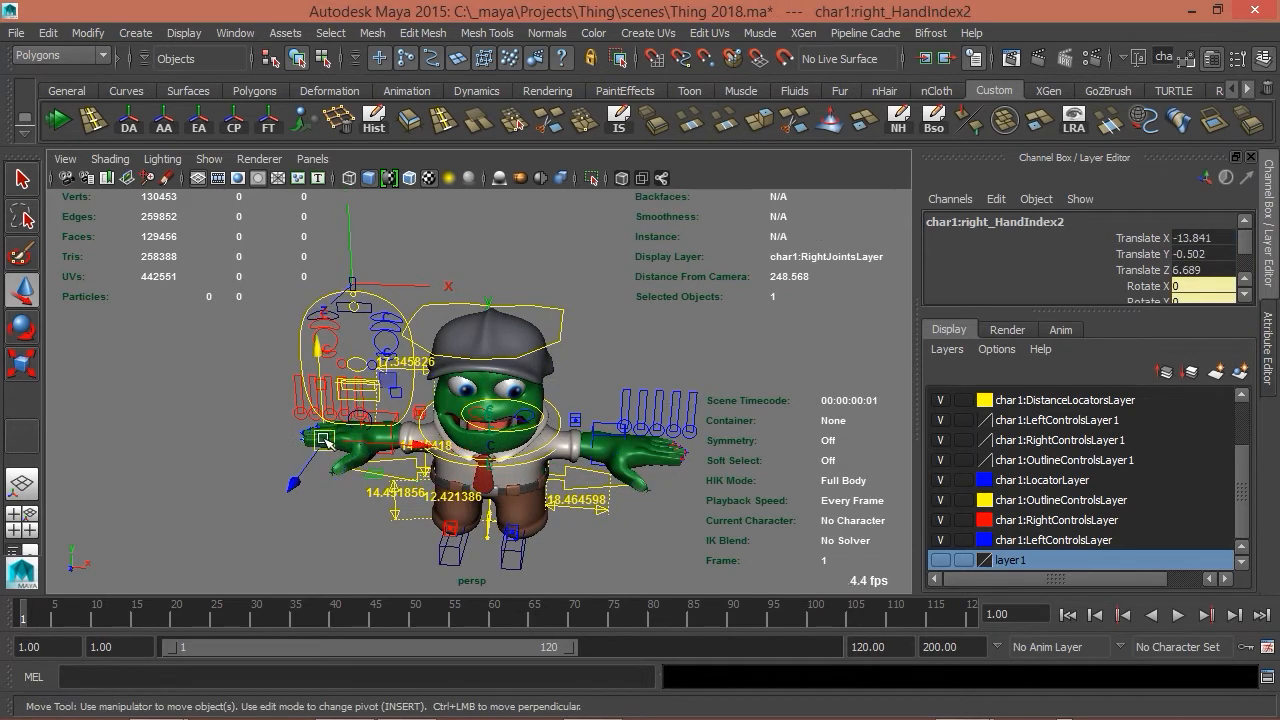
left_click(336, 466)
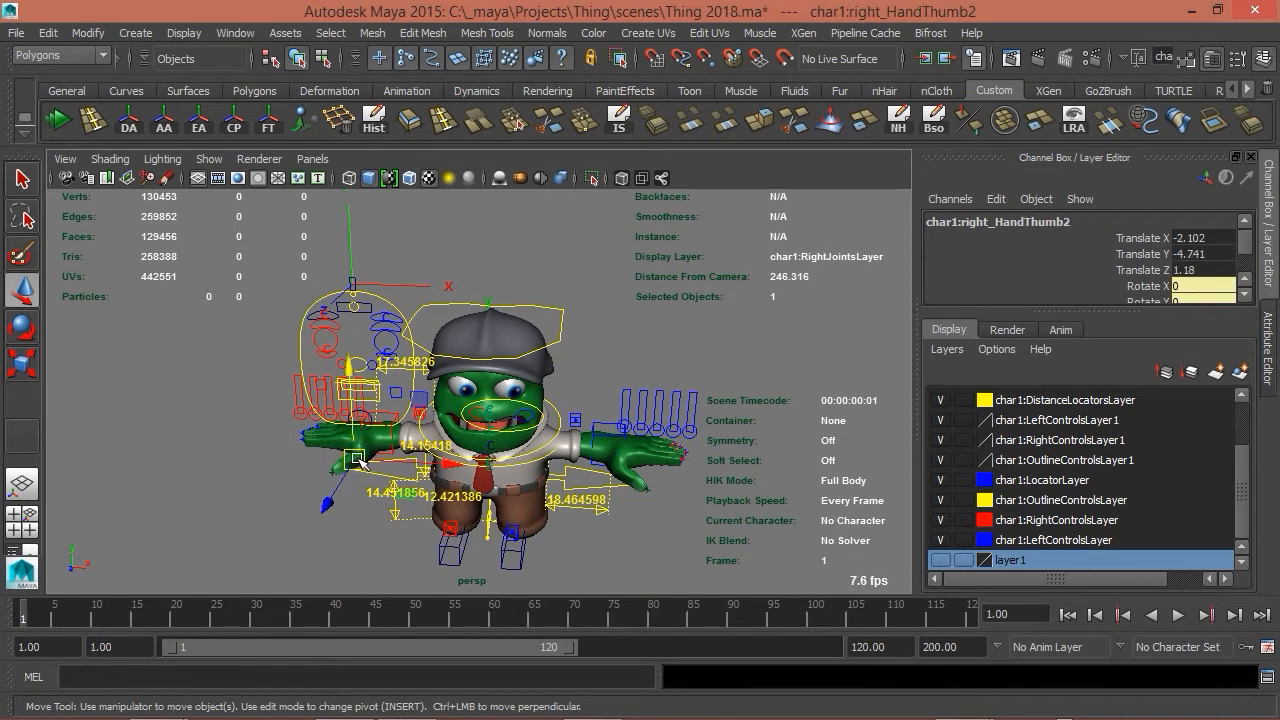
left_click(408, 440)
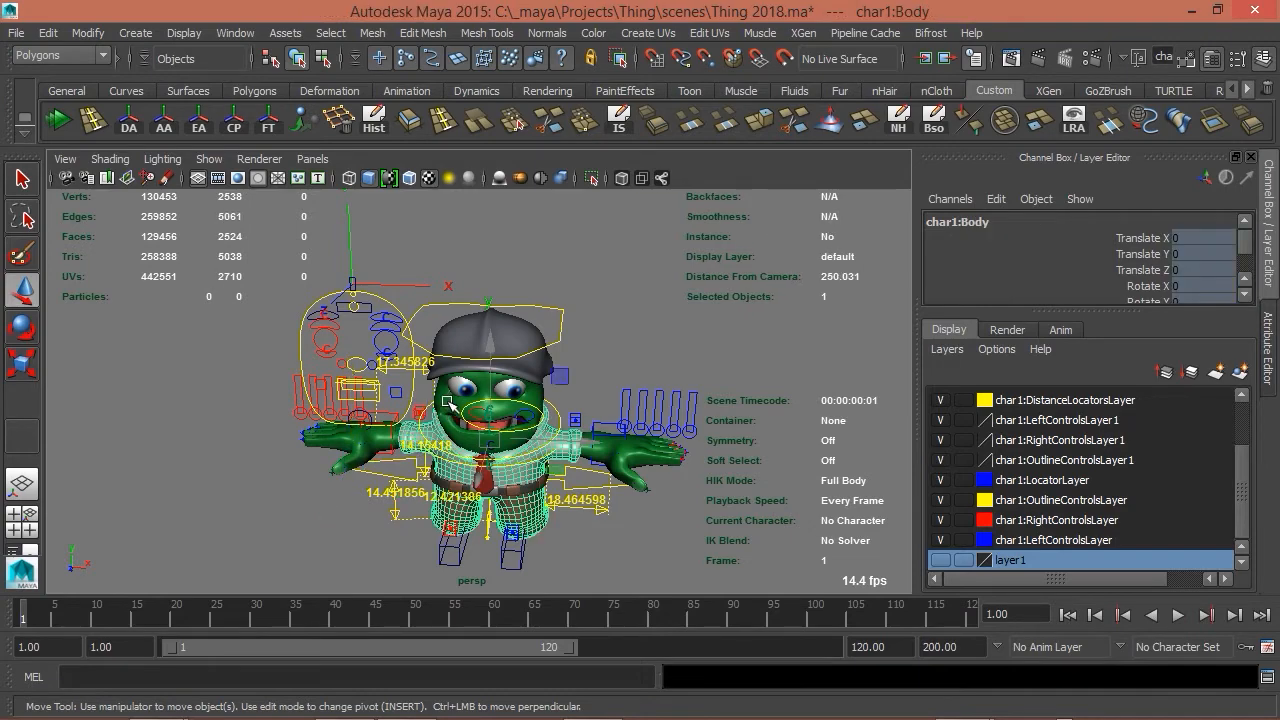
left_click(447, 405)
mouse_move(497, 397)
left_mouse_down("alt")
mouse_move(470, 383)
mouse_move(487, 376)
left_mouse_up("alt")
left_click(491, 346)
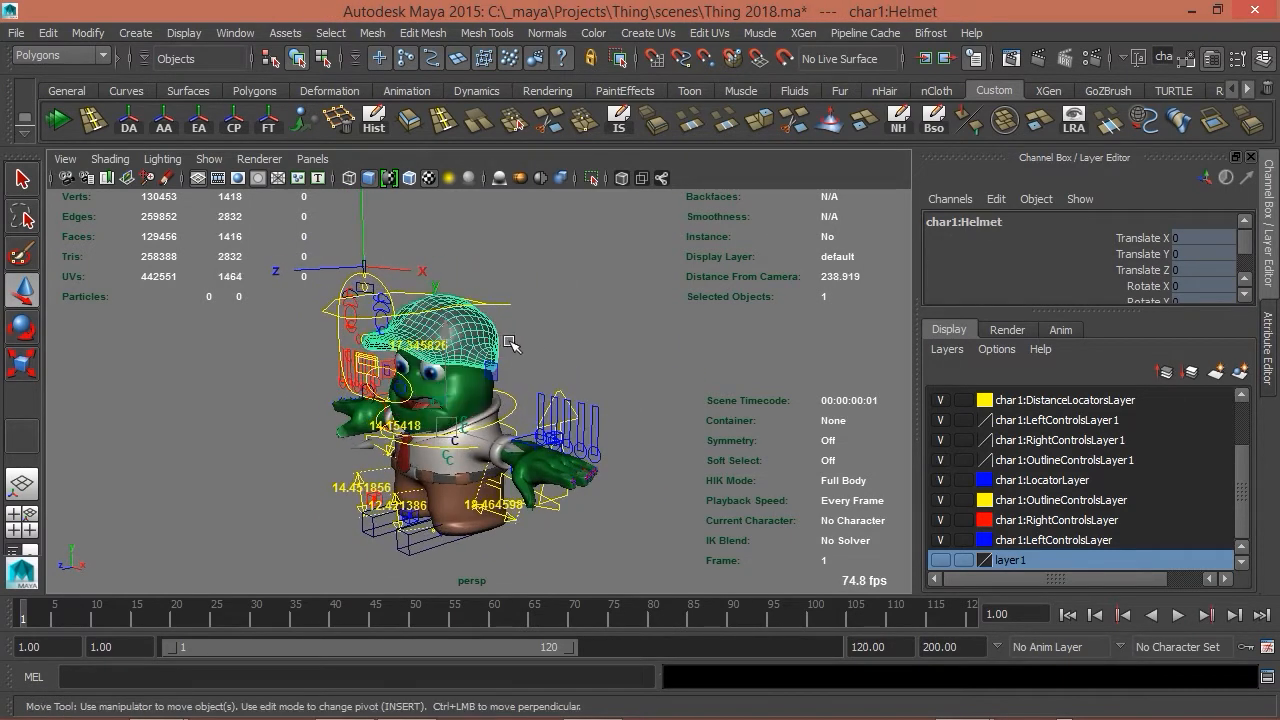
left_click_drag(560, 352, 610, 375, "alt")
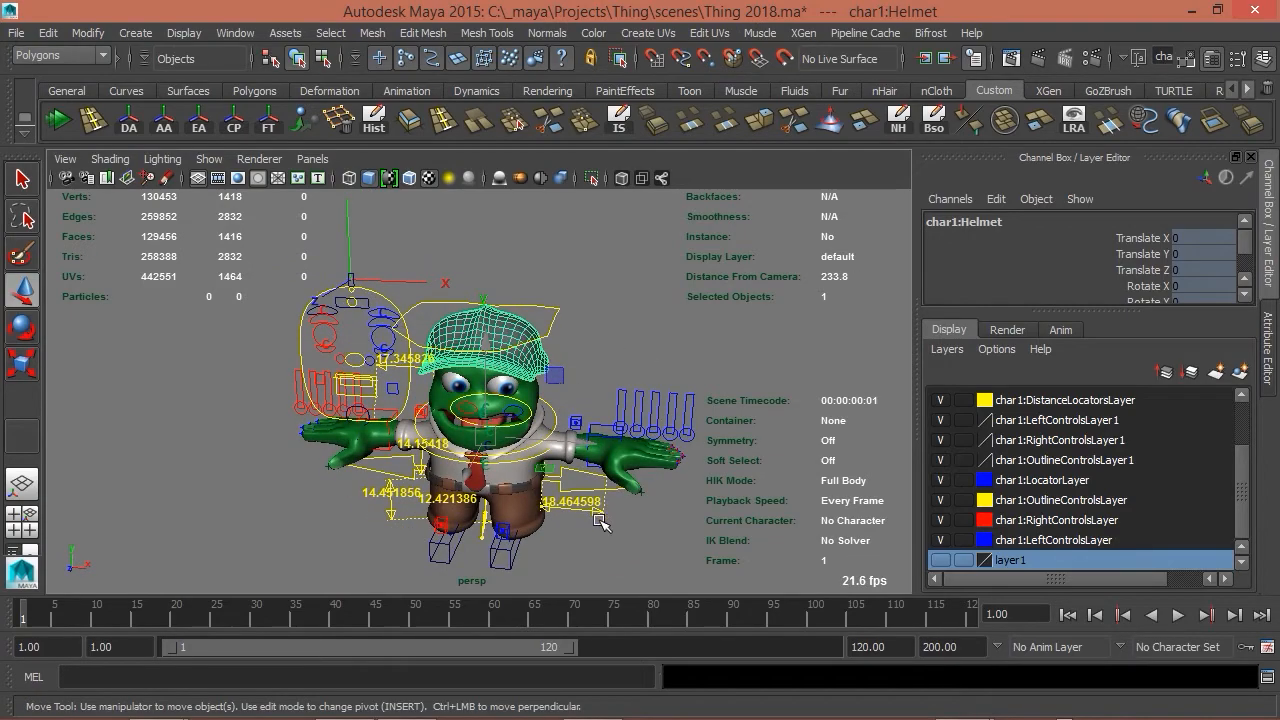
left_click_drag(566, 555, 600, 508, "alt")
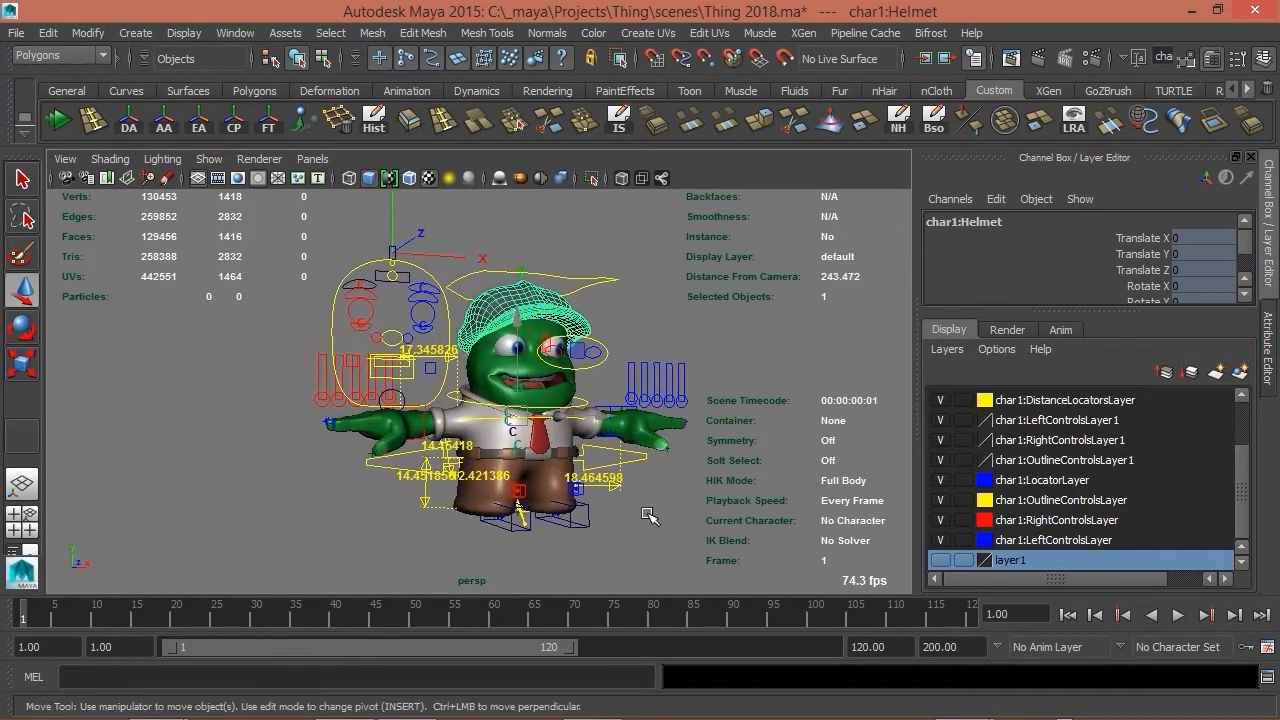
left_click_drag(680, 529, 629, 543, "alt")
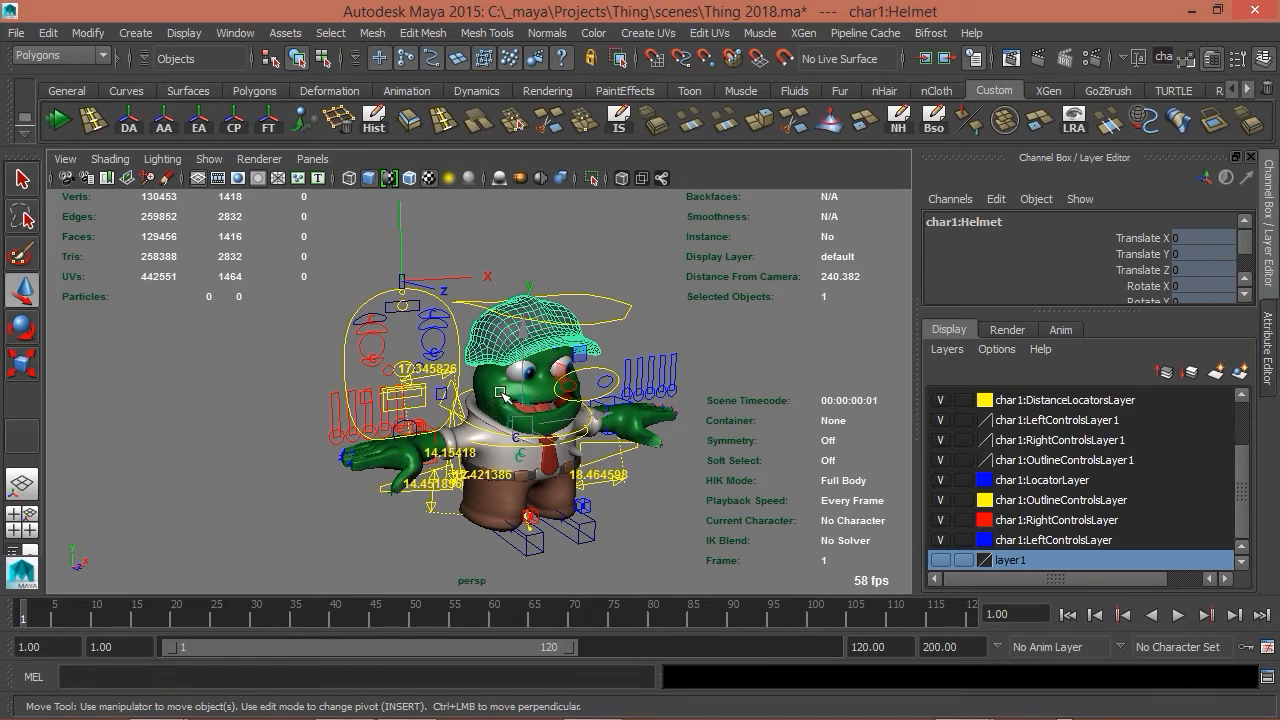
left_click_drag(757, 350, 670, 308, "alt")
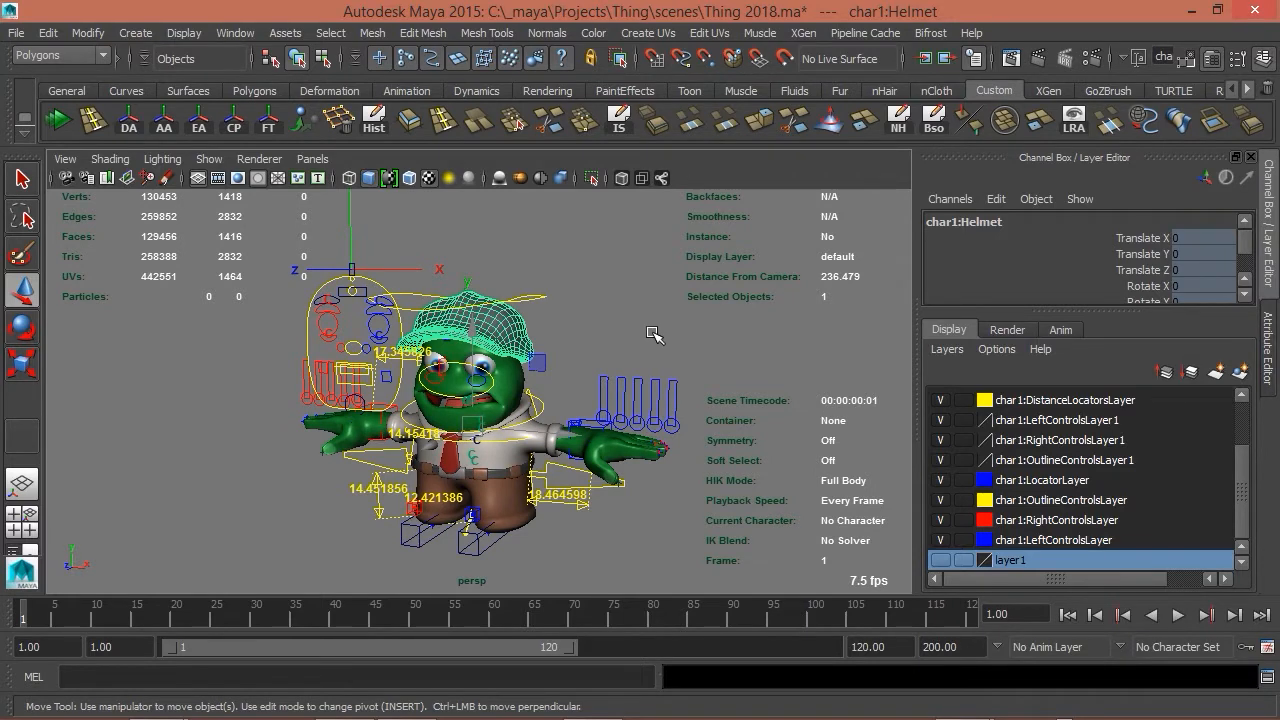
left_click(678, 328)
Switch to ZBrush and examine the smiling character from another angle.
key("alt+Tab")
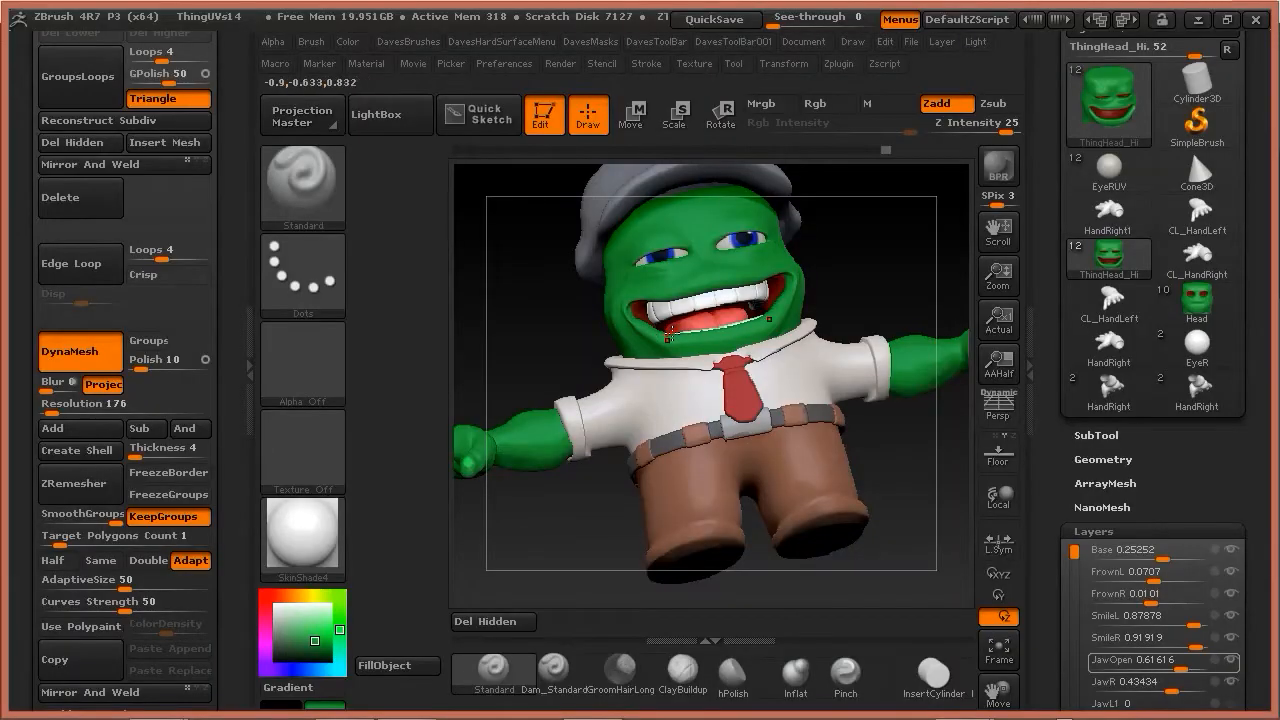
left_click_drag(529, 332, 546, 449)
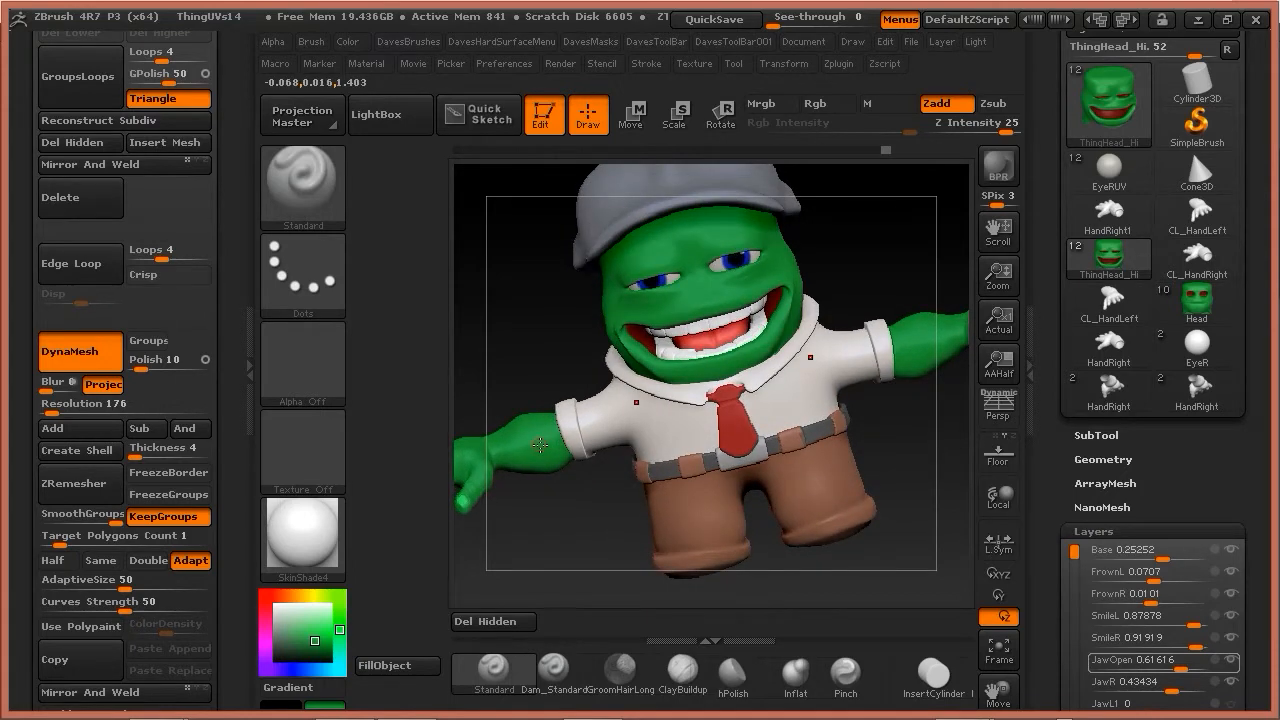
Fit the whole character in the view and turn on perspective distortion.
key("f")
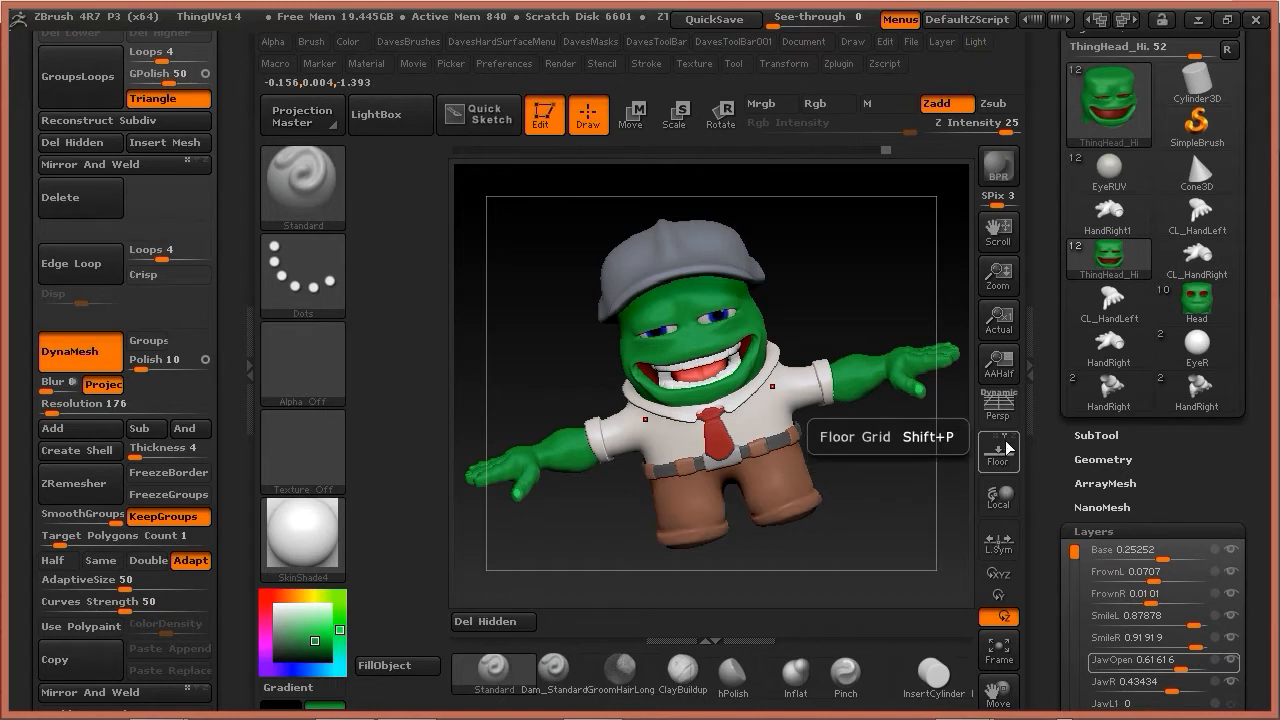
left_click(998, 408)
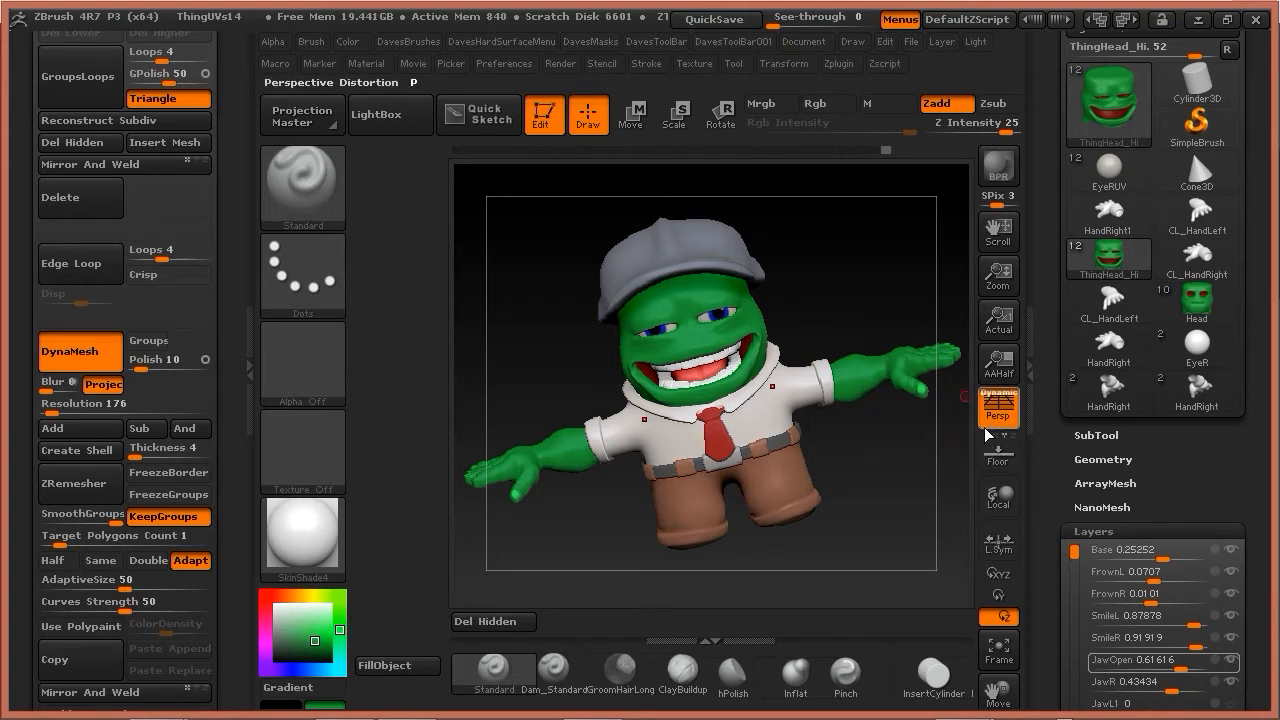
left_click_drag(900, 497, 893, 541)
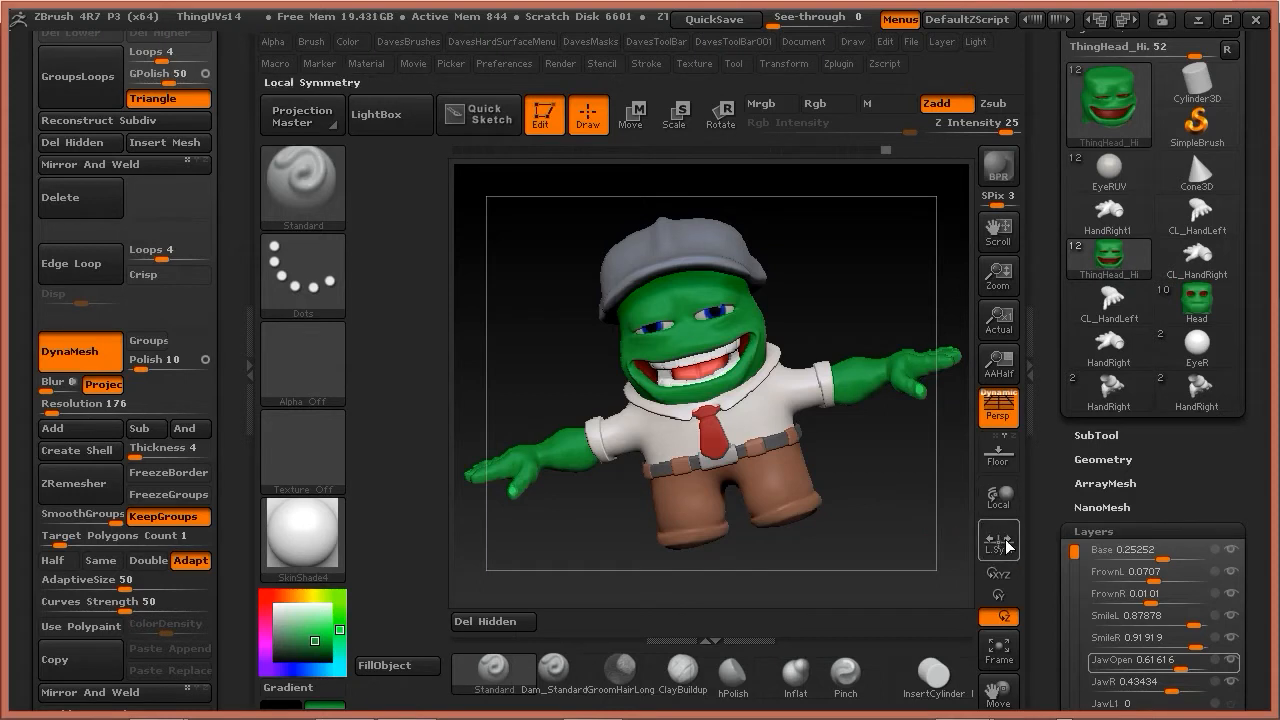
Turn on Local Symmetry and XYZ rotation, and straighten the tilted character to an upright front view.
left_click(998, 543)
left_click_drag(955, 500, 934, 467)
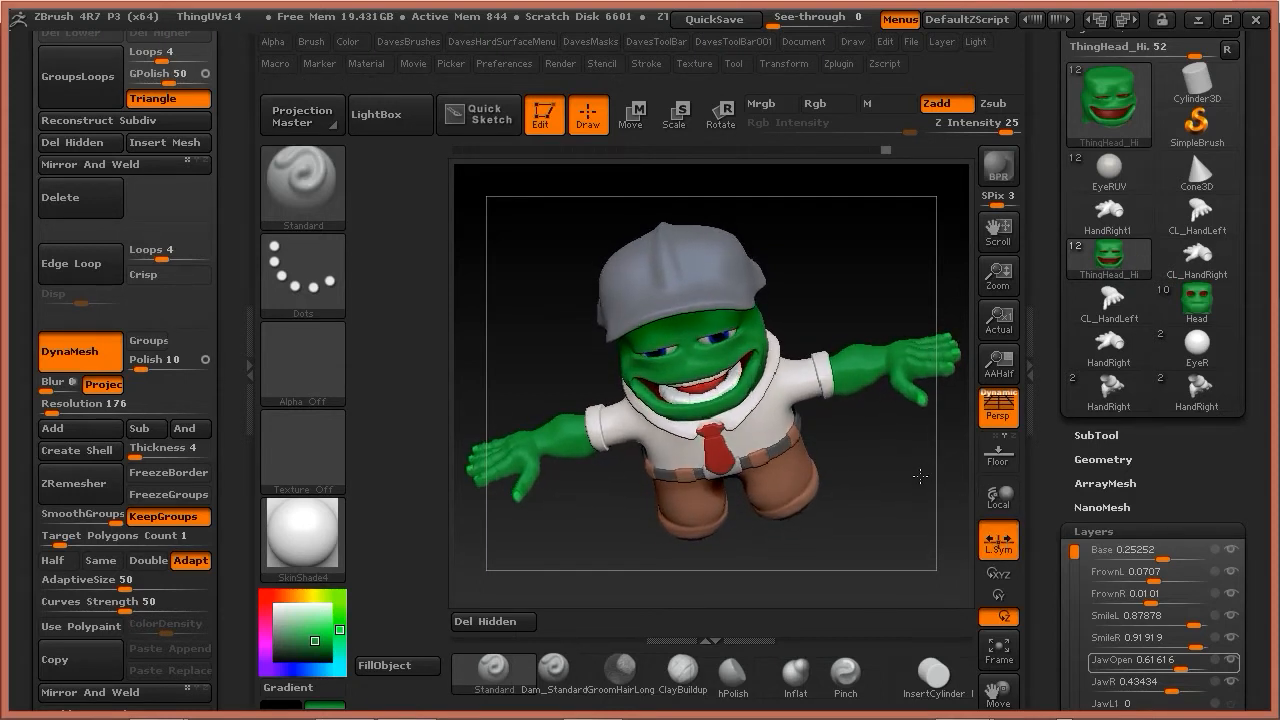
left_click(998, 573)
left_click_drag(957, 486, 865, 527, "shift")
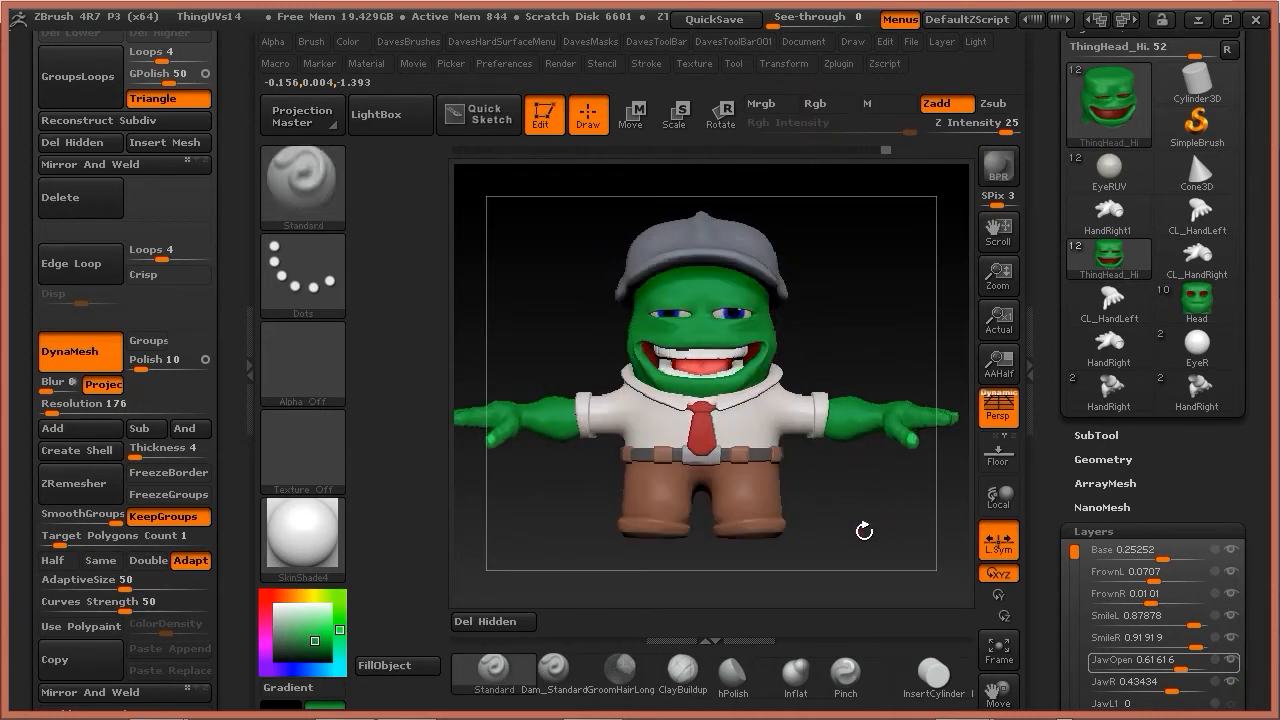
Hide the tray with the DynaMesh and ZRemesher settings to widen the canvas, and view the character from both sides.
mouse_move(1110, 256)
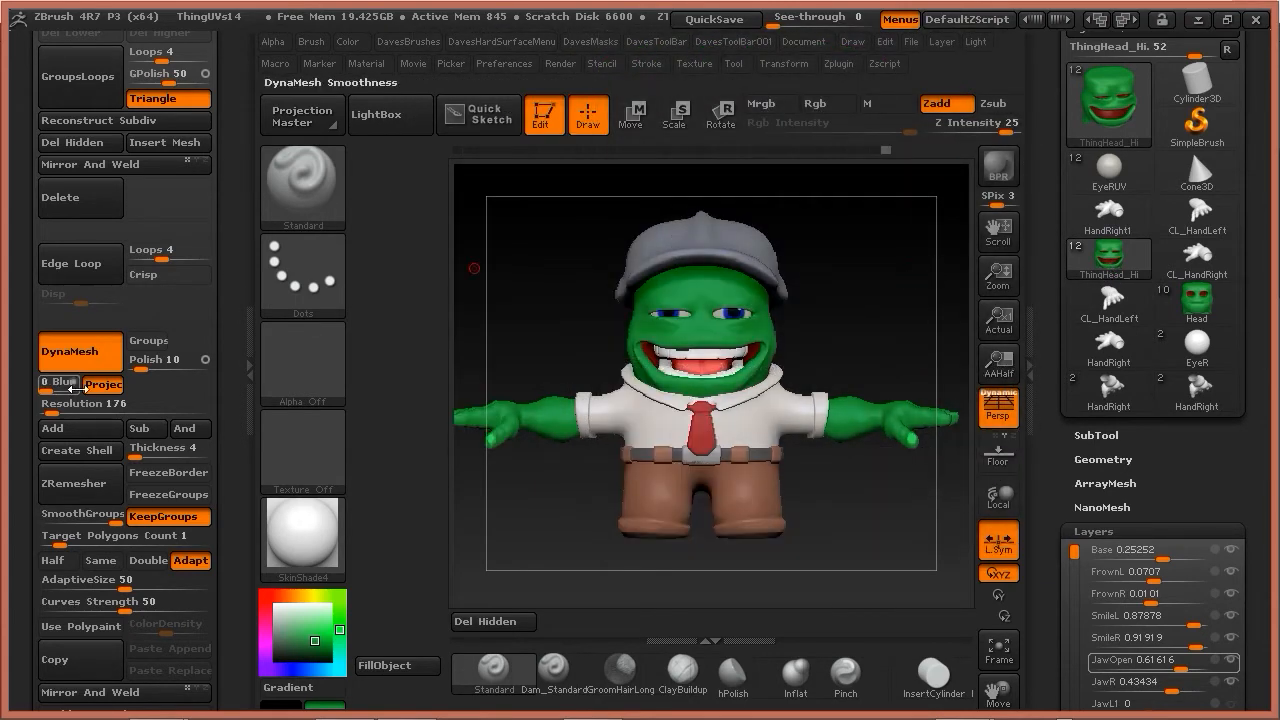
left_click(249, 330)
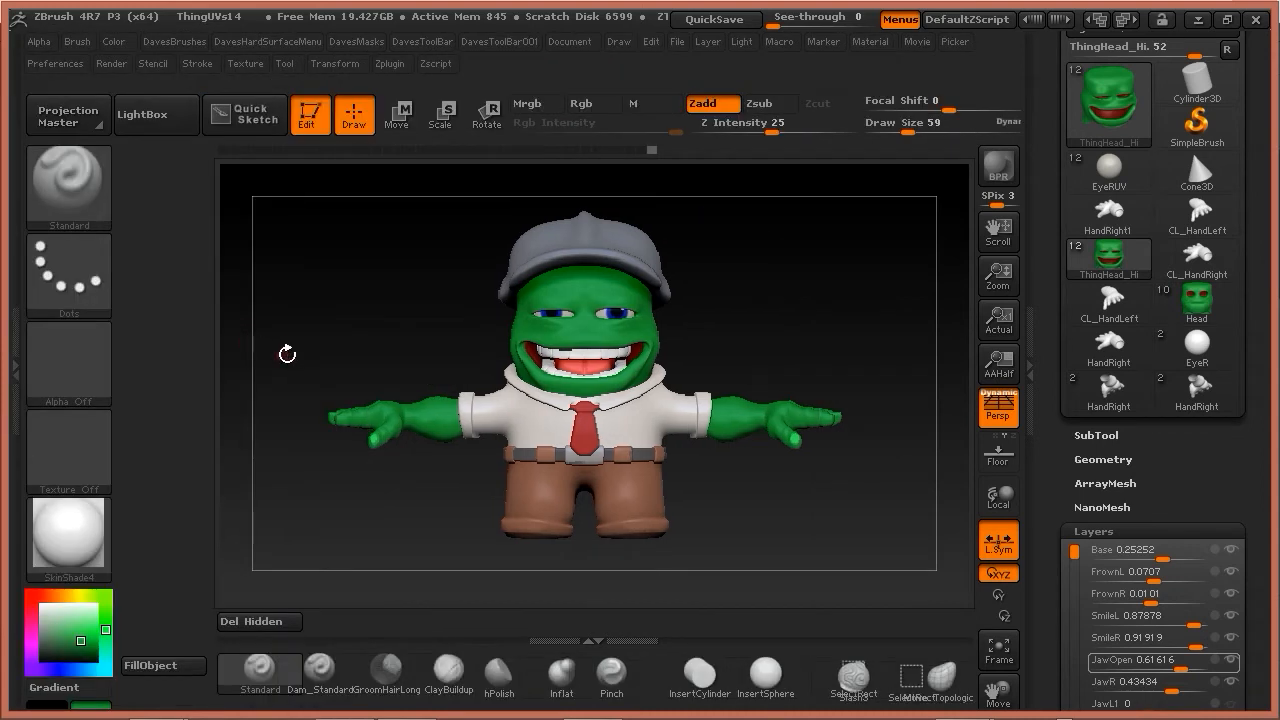
mouse_move(403, 319)
left_mouse_down()
mouse_move(371, 329)
mouse_move(400, 314)
mouse_move(342, 318)
mouse_move(423, 337)
mouse_move(398, 344)
left_mouse_up()
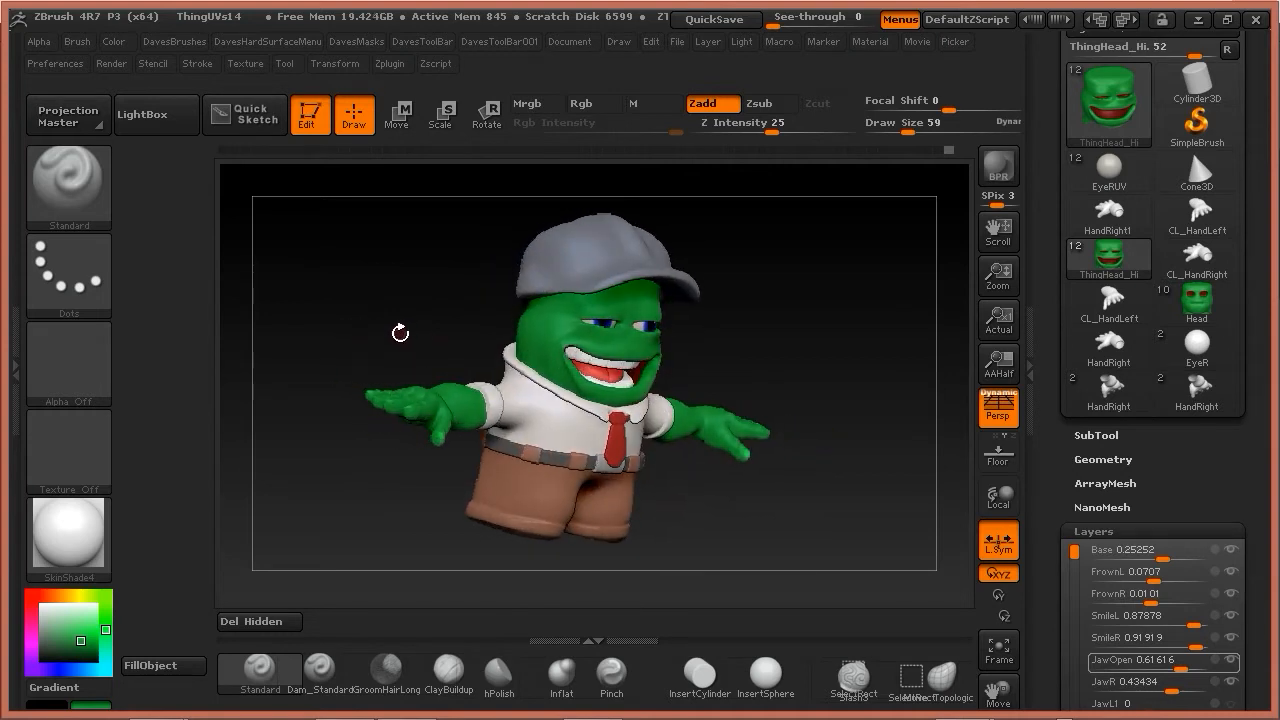
left_click_drag(713, 364, 473, 342)
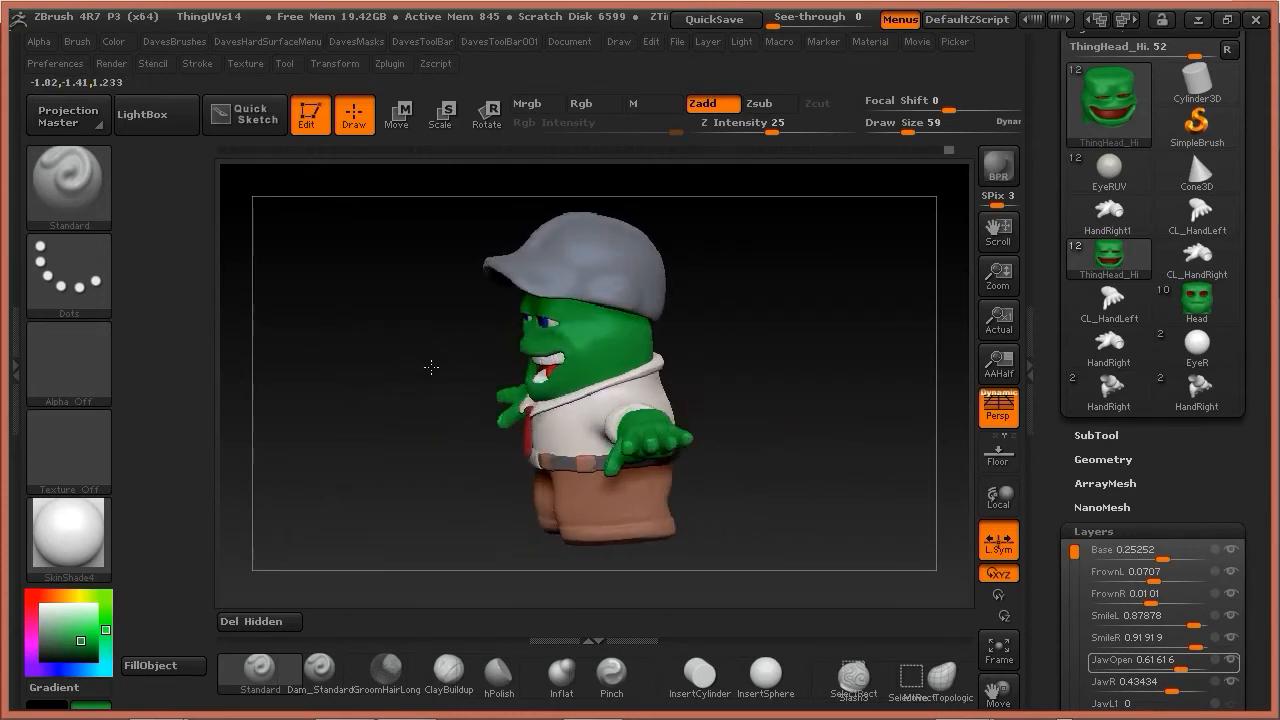
left_click_drag(424, 364, 491, 363)
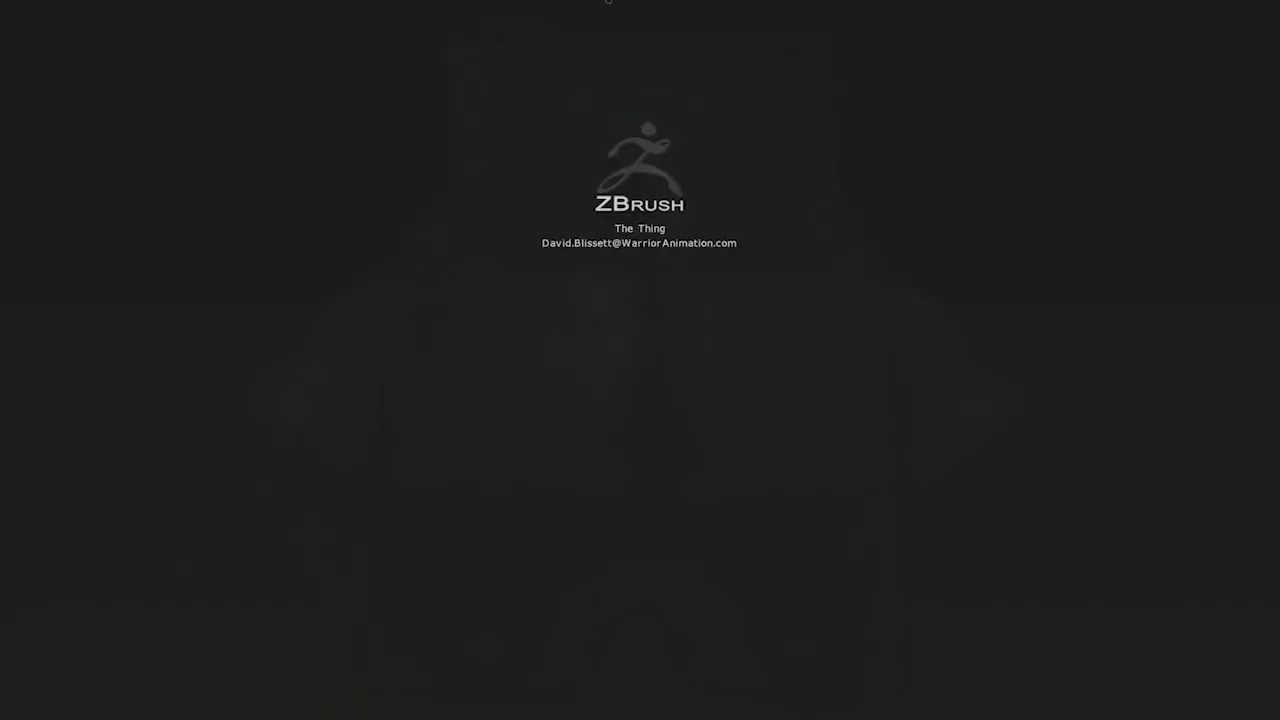